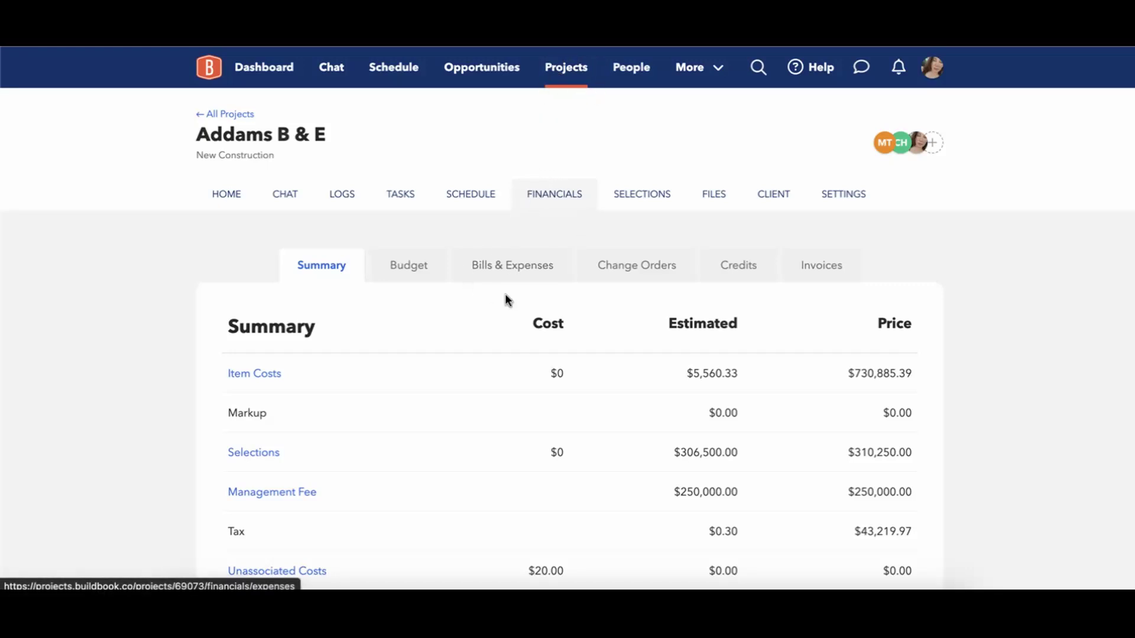
Review the cost, estimated and price columns of the project's financial summary
{"action": "left_click", "coordinate": [695, 79]}
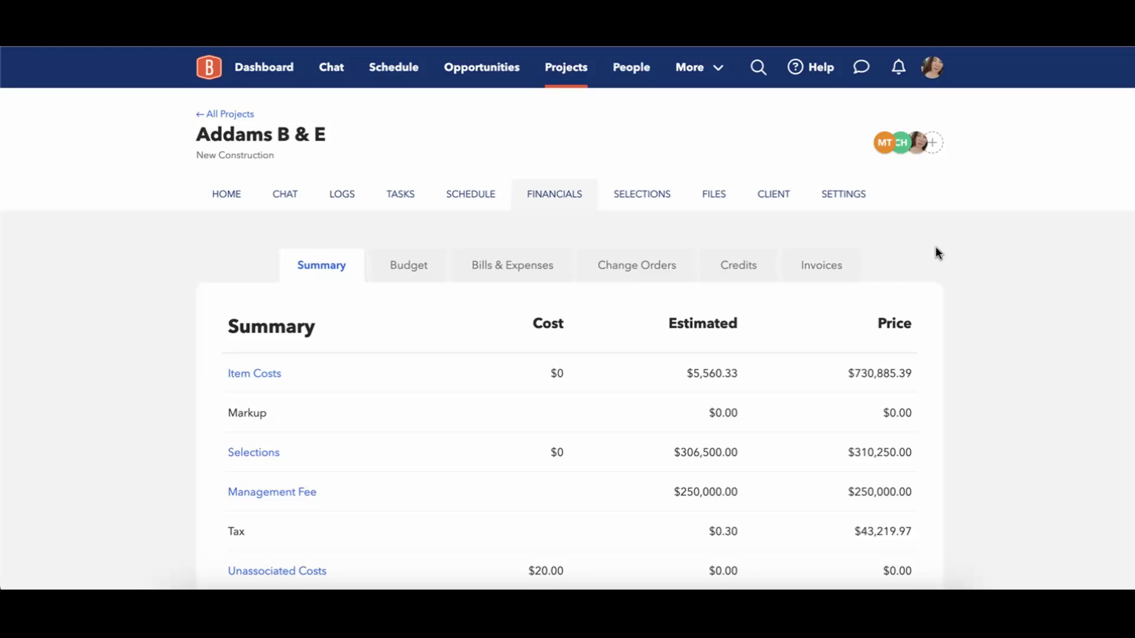
{"action": "scroll", "coordinate": [935, 247], "scroll_direction": "down", "scroll_amount": 2}
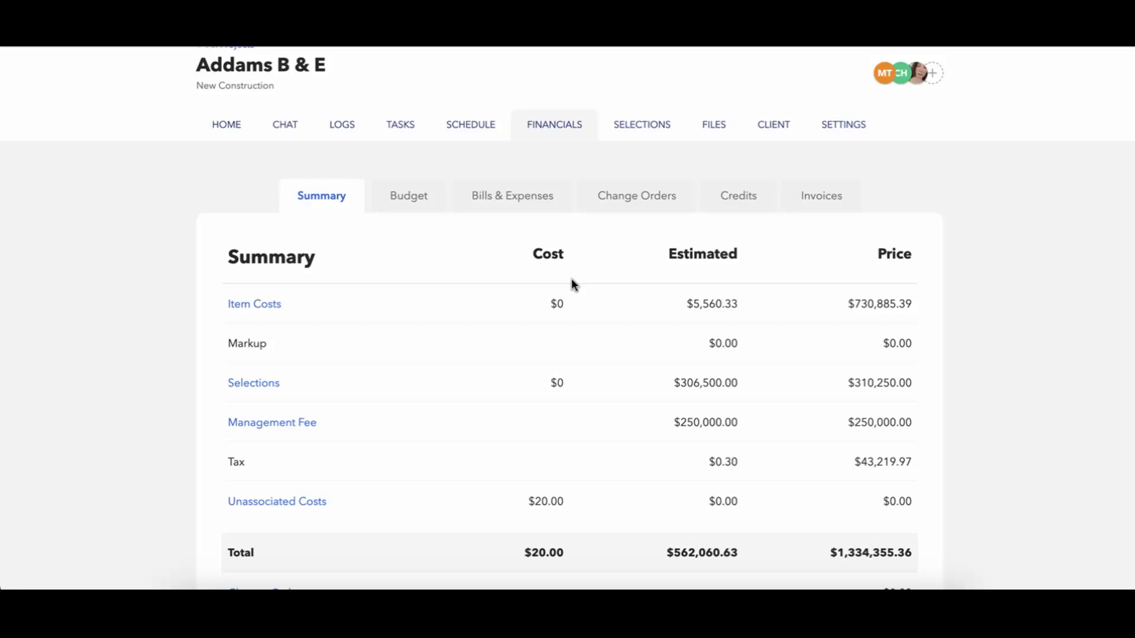
{"action": "scroll", "coordinate": [572, 284], "scroll_direction": "down", "scroll_amount": 2}
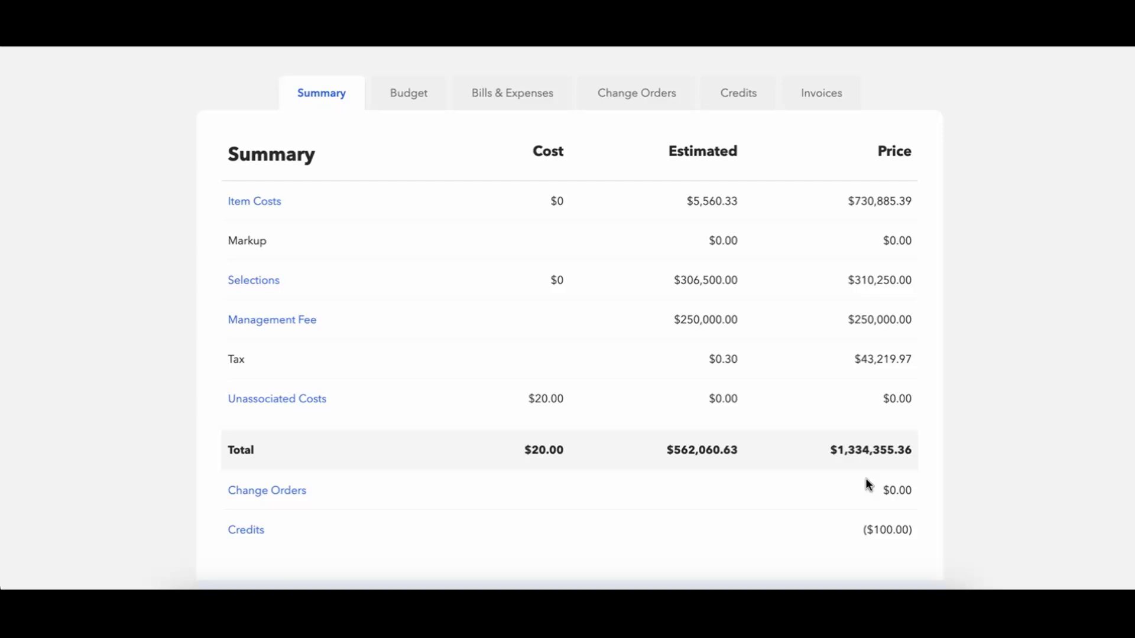
Examine the project's budget line items across all categories, including their cost, invoiced, estimated and price columns
{"action": "left_click", "coordinate": [417, 102]}
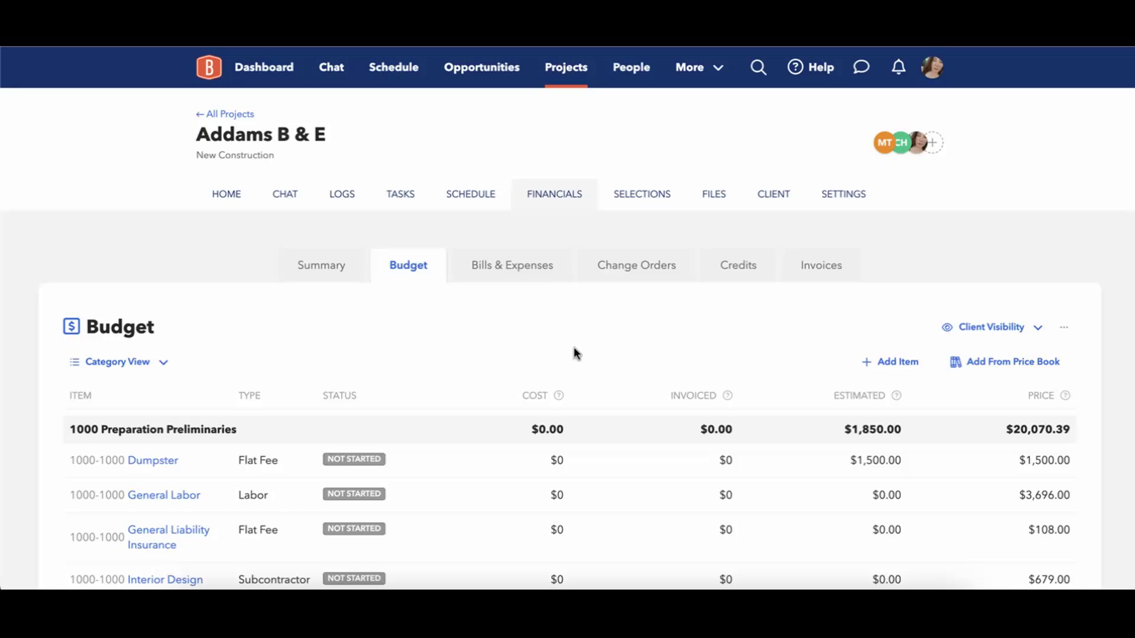
{"action": "scroll", "coordinate": [574, 349], "scroll_direction": "down", "scroll_amount": 2}
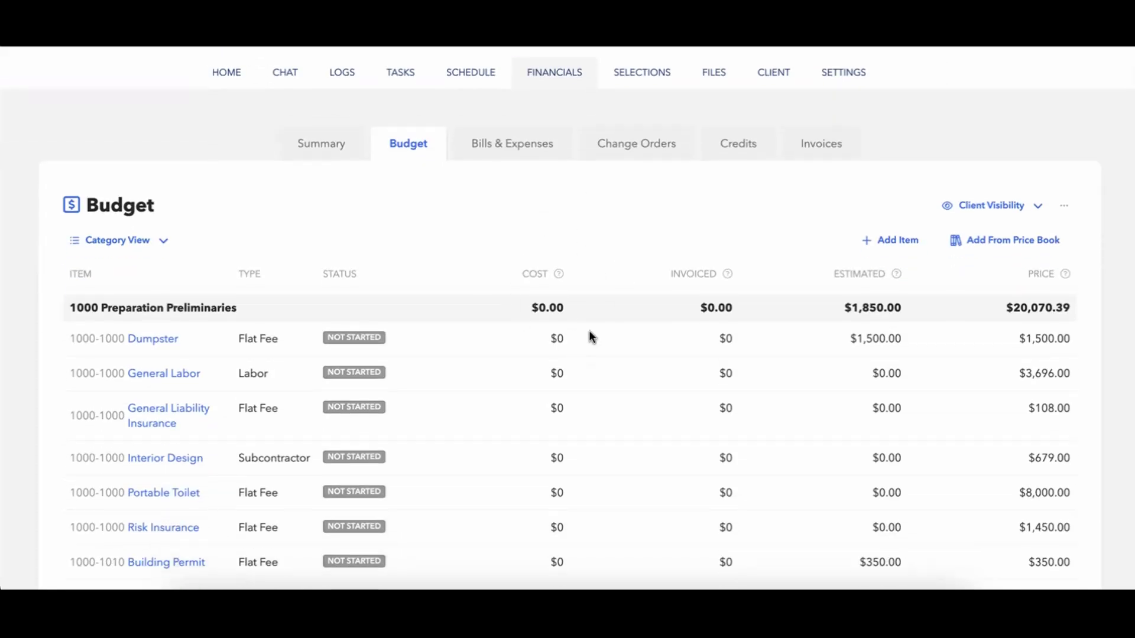
{"action": "mouse_move", "coordinate": [558, 278]}
{"action": "scroll", "coordinate": [497, 358], "scroll_direction": "down", "scroll_amount": 10}
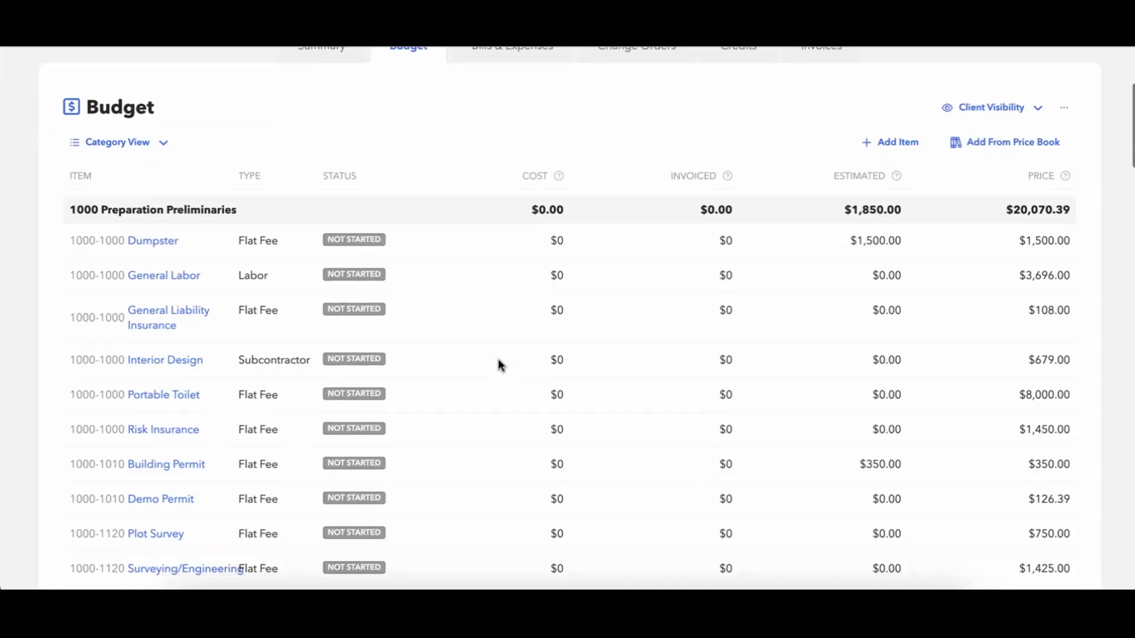
{"action": "scroll", "coordinate": [498, 359], "scroll_direction": "down", "scroll_amount": 15}
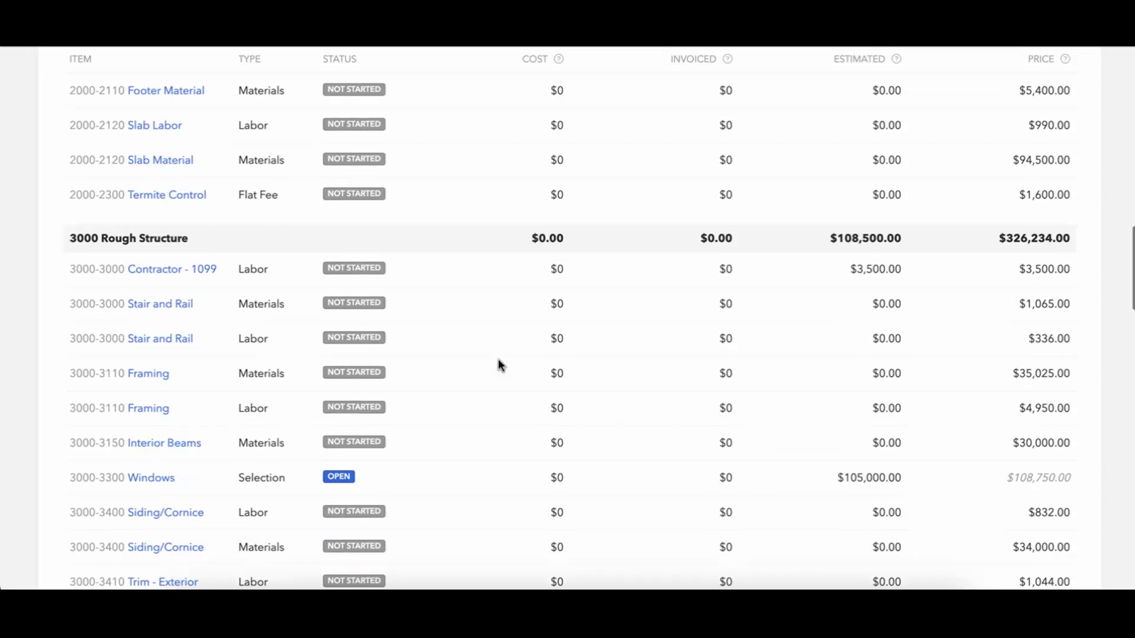
{"action": "scroll", "coordinate": [497, 358], "scroll_direction": "down", "scroll_amount": 13}
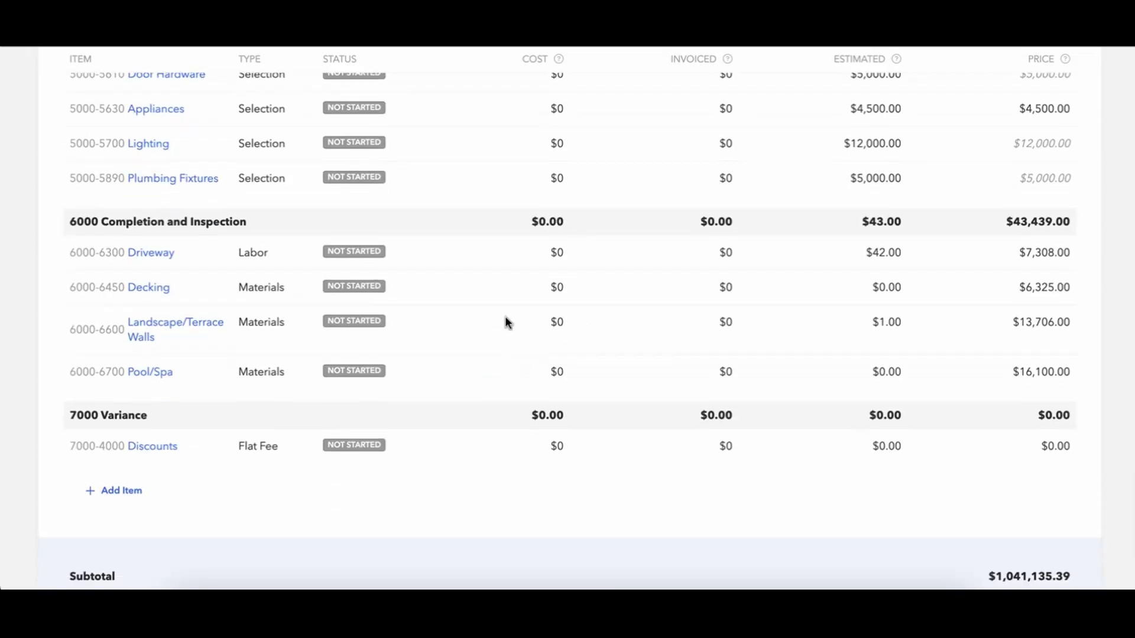
{"action": "scroll", "coordinate": [598, 381], "scroll_direction": "up", "scroll_amount": 3}
{"action": "scroll", "coordinate": [597, 382], "scroll_direction": "up", "scroll_amount": 20}
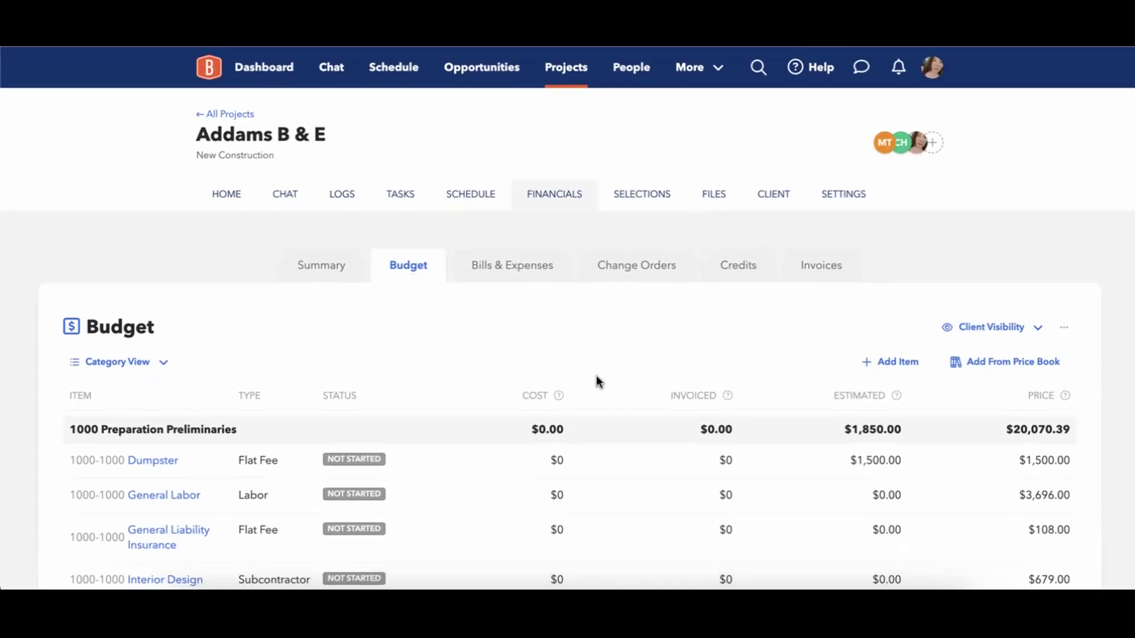
Return to the financial summary and open the entries behind the unassociated costs
{"action": "left_click", "coordinate": [341, 270]}
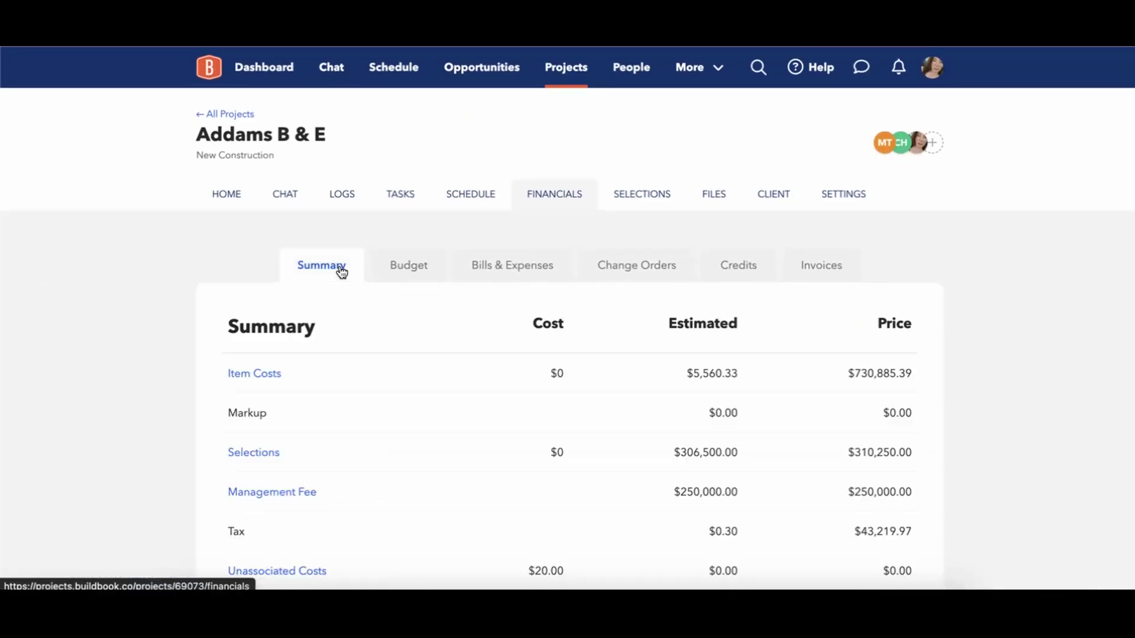
{"action": "scroll", "coordinate": [465, 353], "scroll_direction": "down", "scroll_amount": 2}
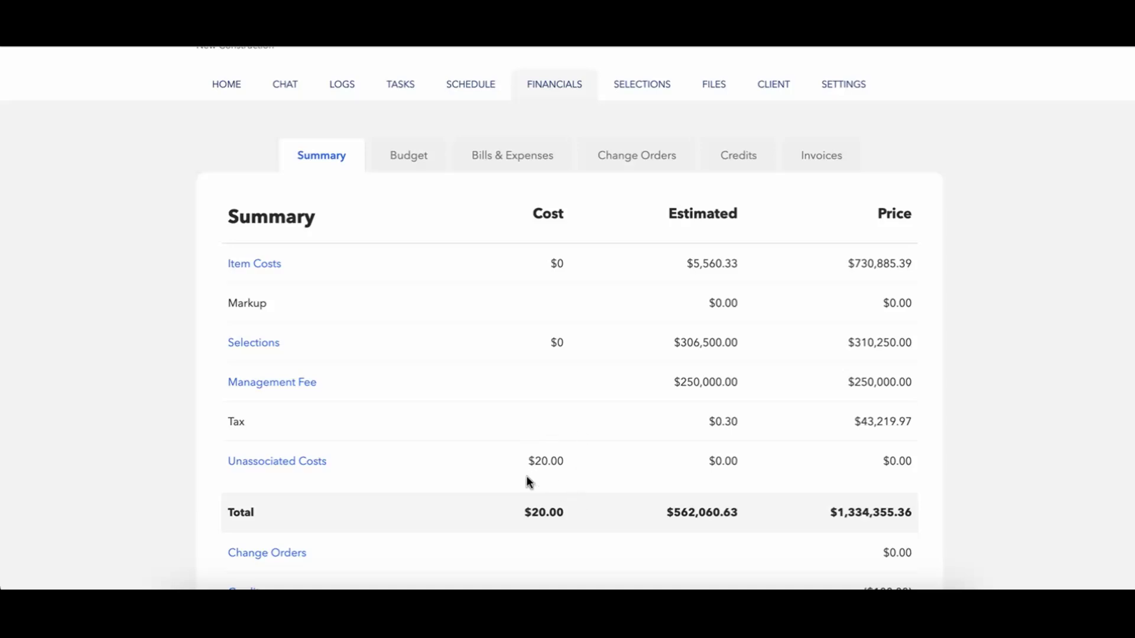
{"action": "left_click", "coordinate": [301, 462]}
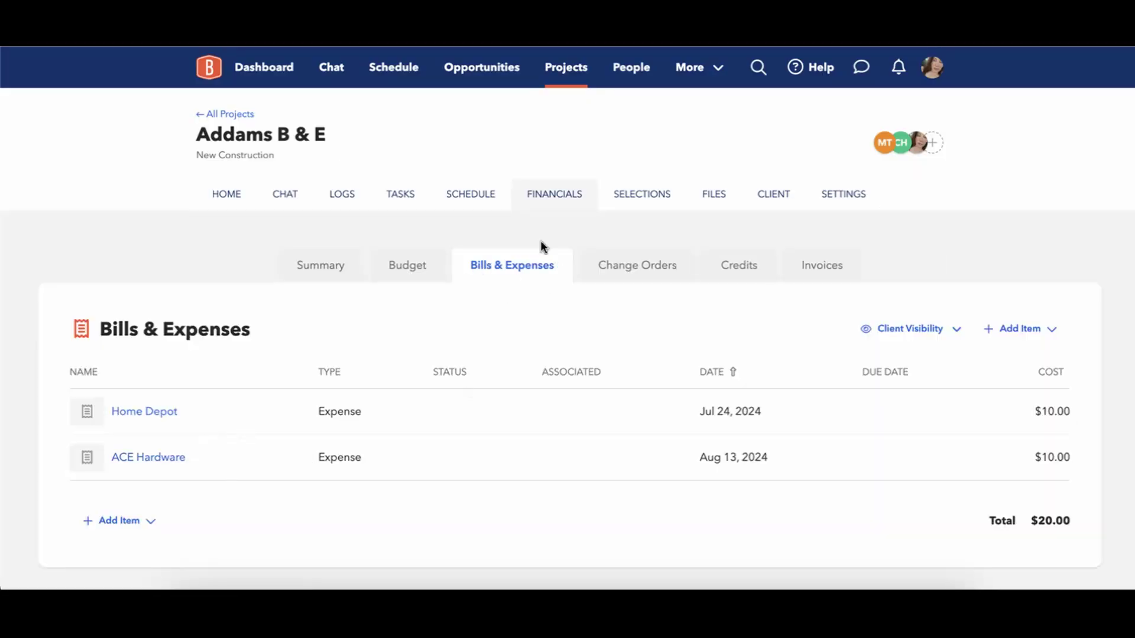
Inspect the Home Depot and ACE Hardware expenses for budget line items and unassociated costs
{"action": "left_click", "coordinate": [132, 421]}
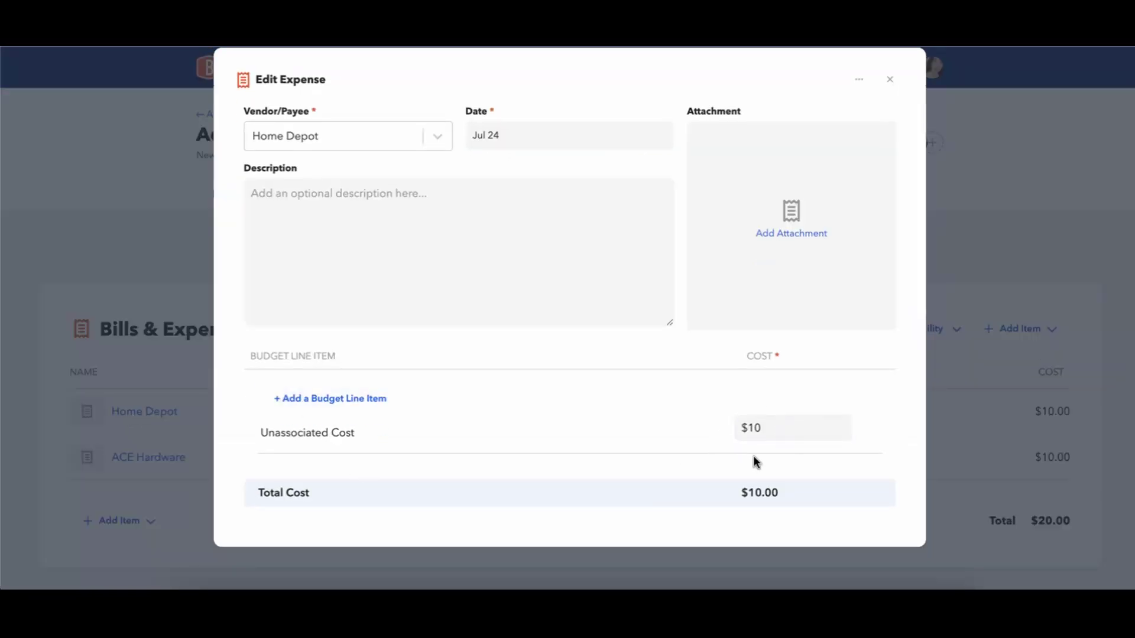
{"action": "left_click", "coordinate": [883, 83]}
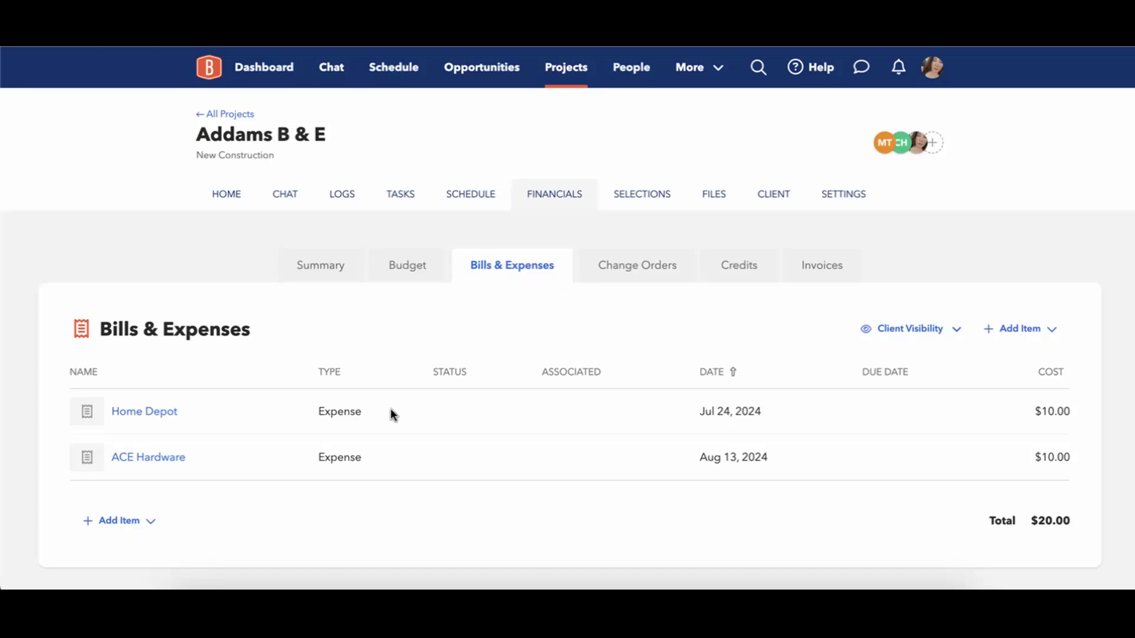
{"action": "left_click", "coordinate": [141, 464]}
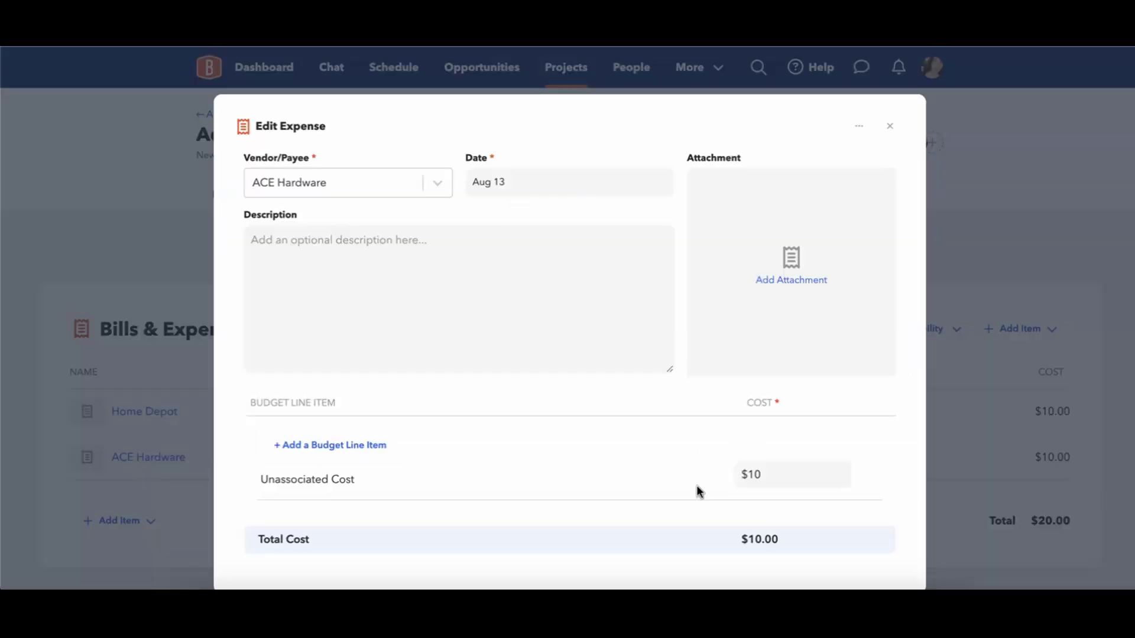
{"action": "left_click", "coordinate": [889, 126]}
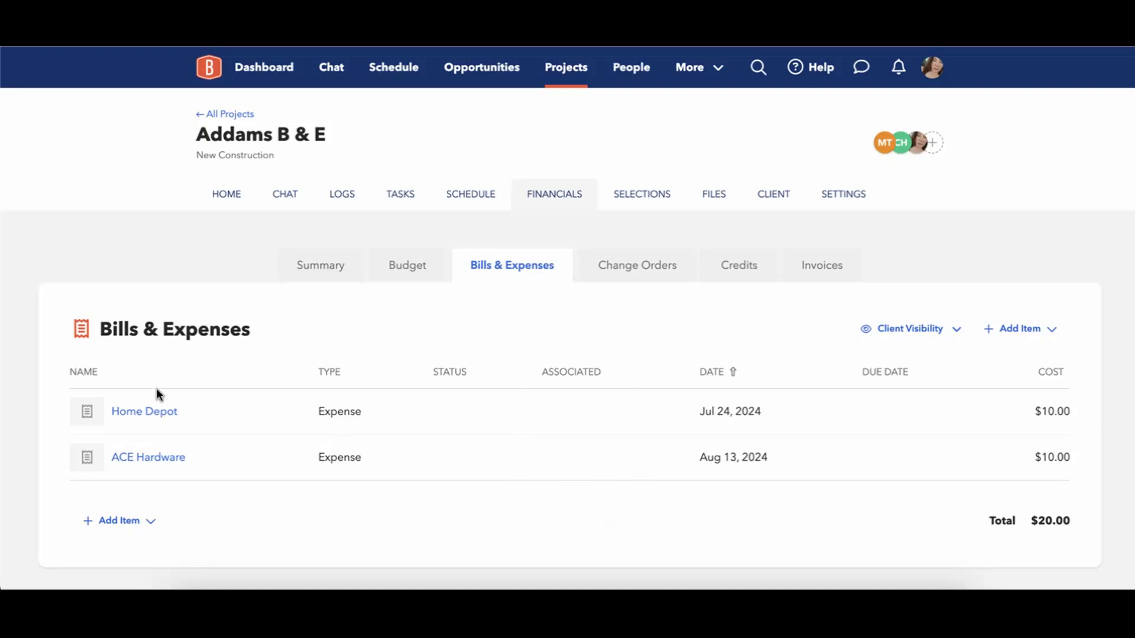
Add the Building Permit budget line item with a cost of $10 to the Home Depot expense
{"action": "left_click", "coordinate": [141, 413]}
{"action": "left_click", "coordinate": [371, 453]}
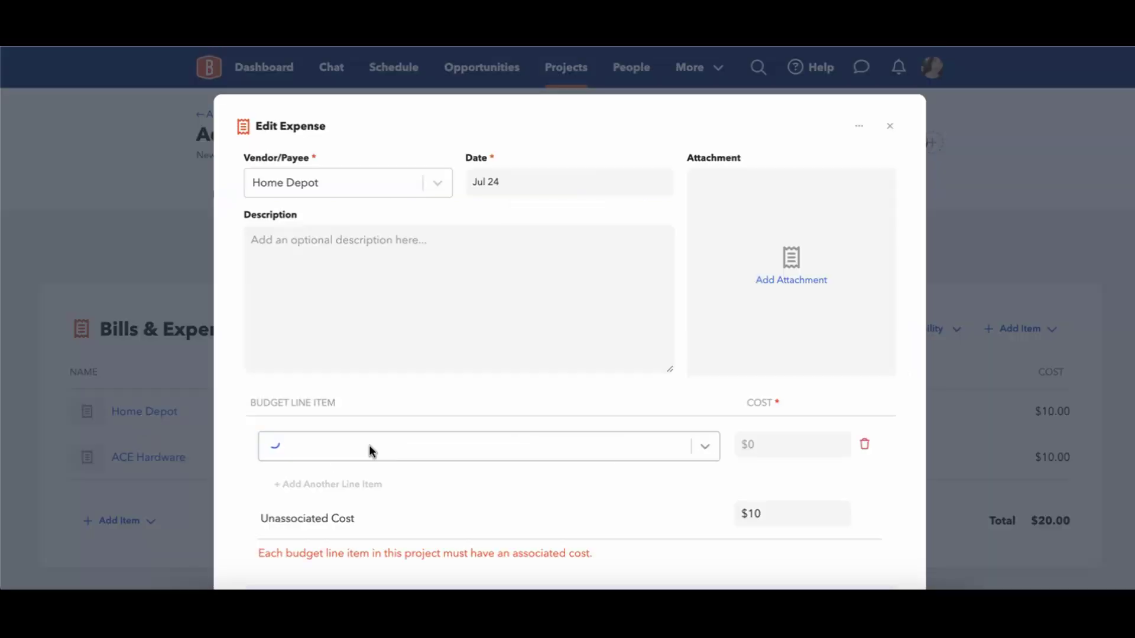
{"action": "left_click", "coordinate": [339, 259]}
{"action": "left_click", "coordinate": [792, 444]}
{"action": "type", "text": "10"}
{"action": "left_click", "coordinate": [768, 487]}
{"action": "scroll", "coordinate": [763, 465], "scroll_direction": "down", "scroll_amount": 2}
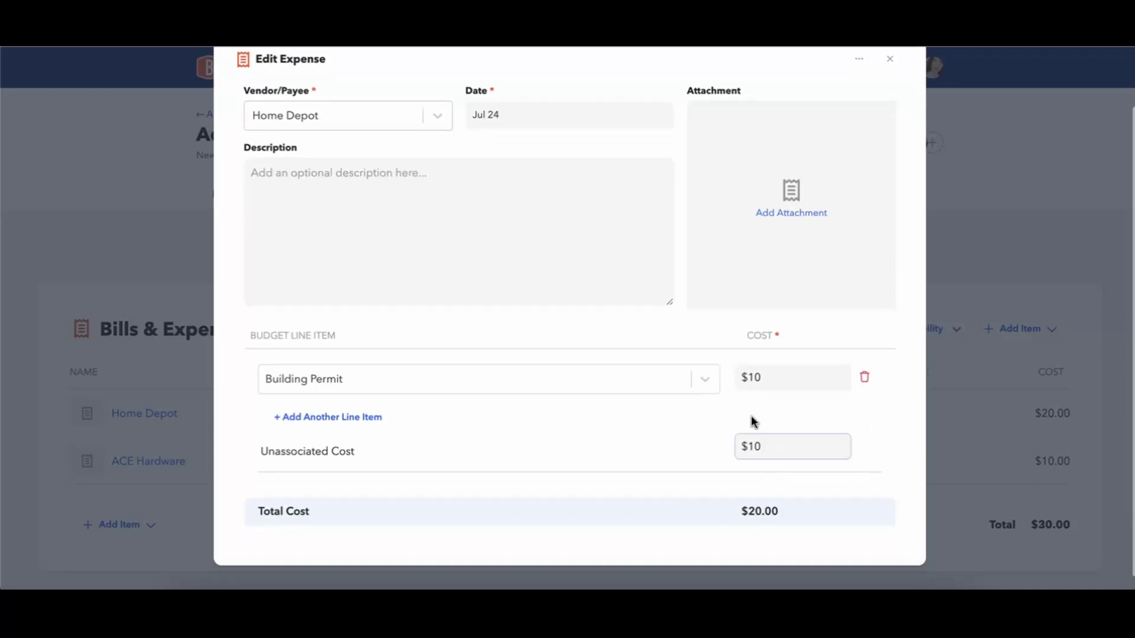
{"action": "scroll", "coordinate": [770, 432], "scroll_direction": "up", "scroll_amount": 2}
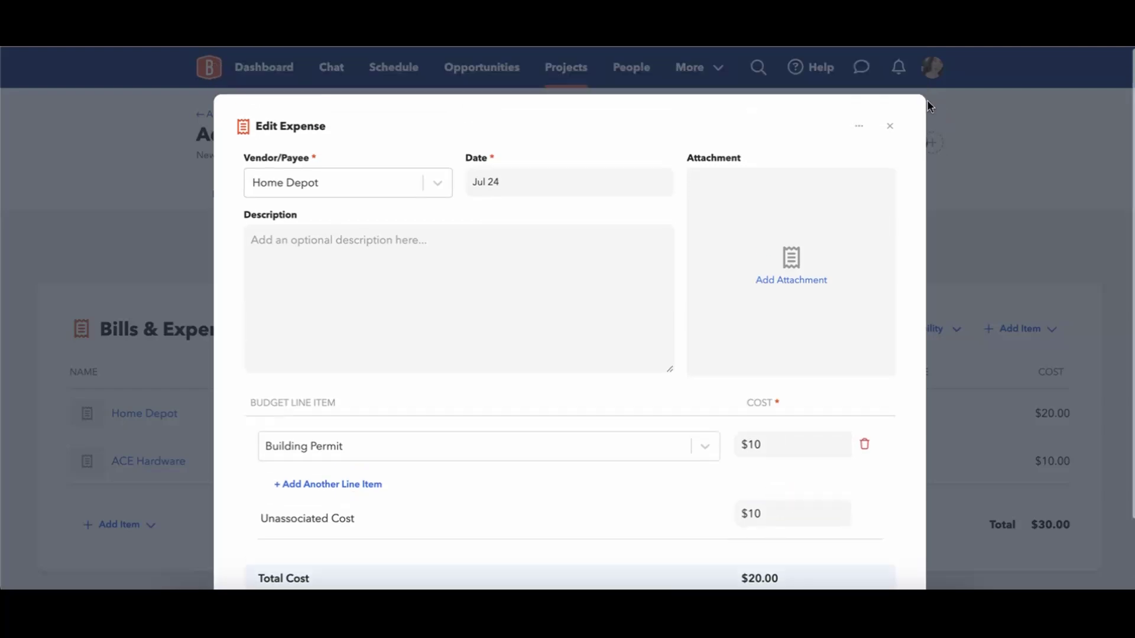
{"action": "left_click", "coordinate": [889, 126]}
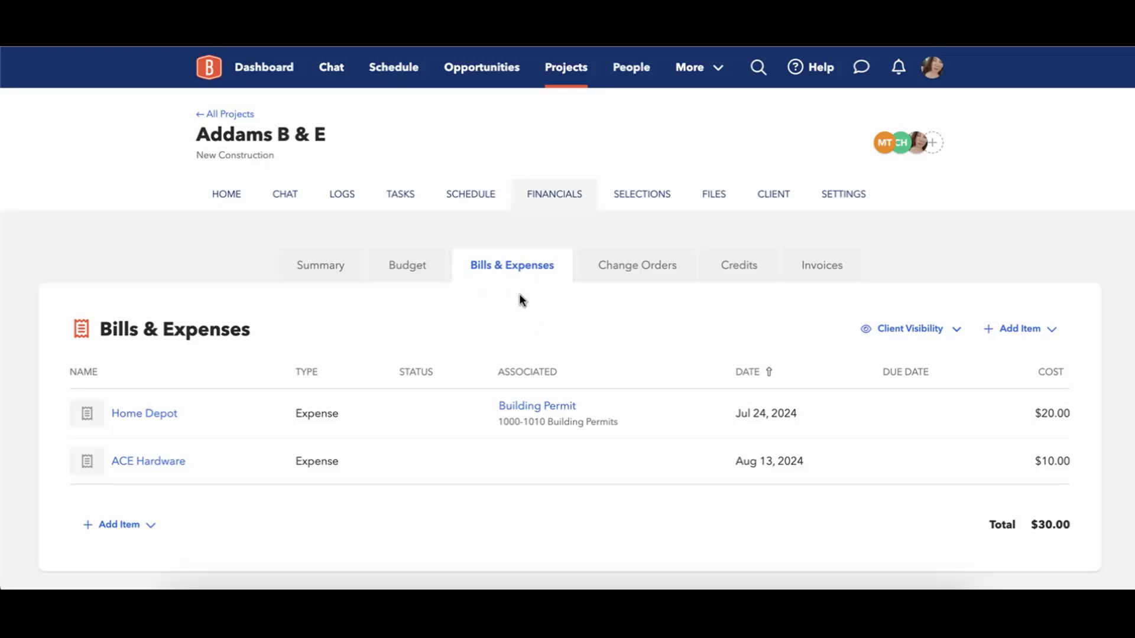
Start a new bill and create the vendor "Bing Plumbing and Mechanical" for it
{"action": "left_click", "coordinate": [1015, 337]}
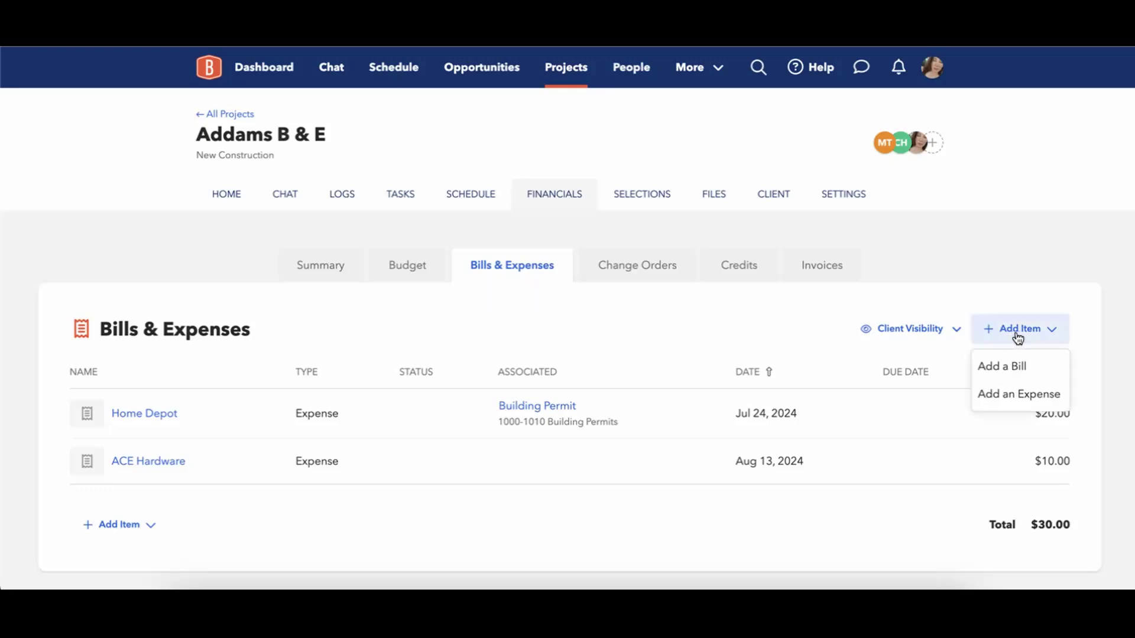
{"action": "left_click", "coordinate": [1015, 371]}
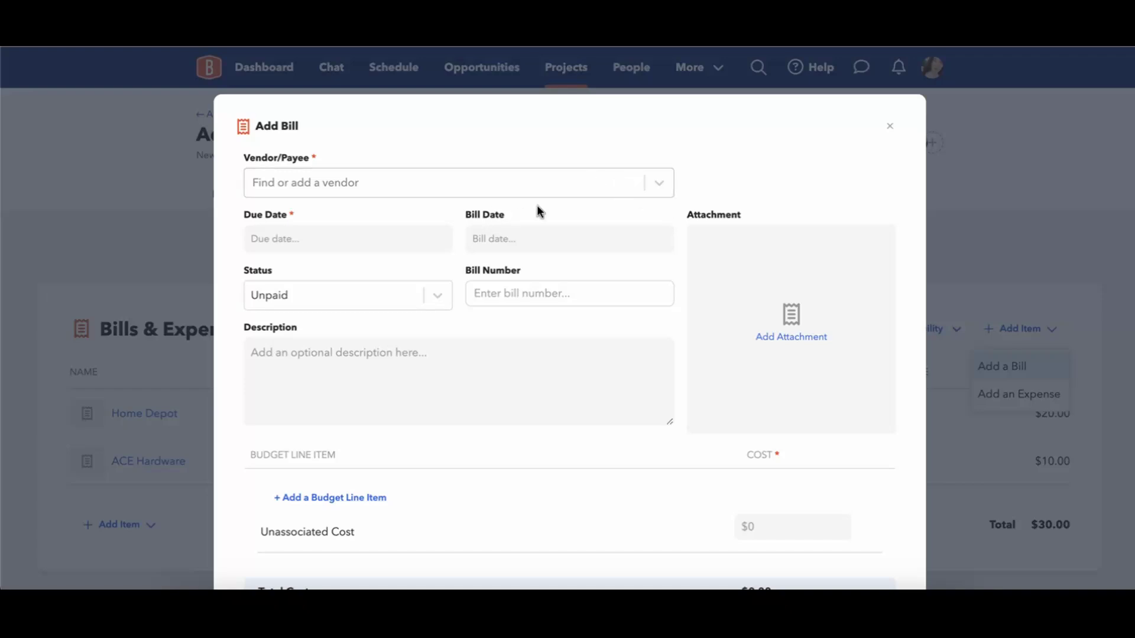
{"action": "left_click", "coordinate": [500, 186]}
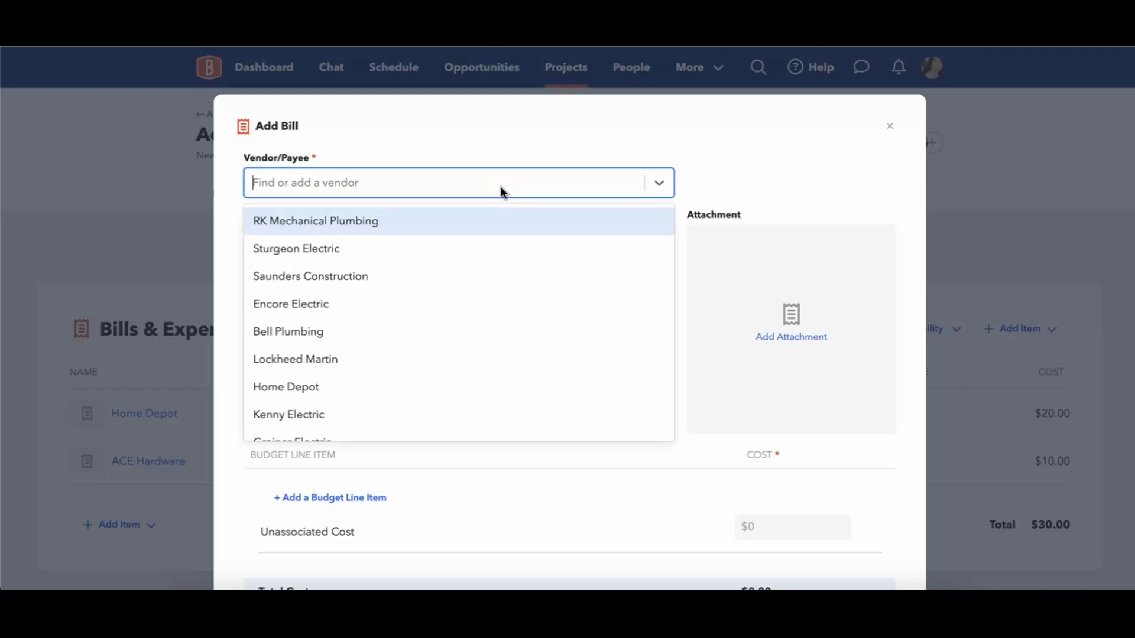
{"action": "type", "text": "Bing P"}
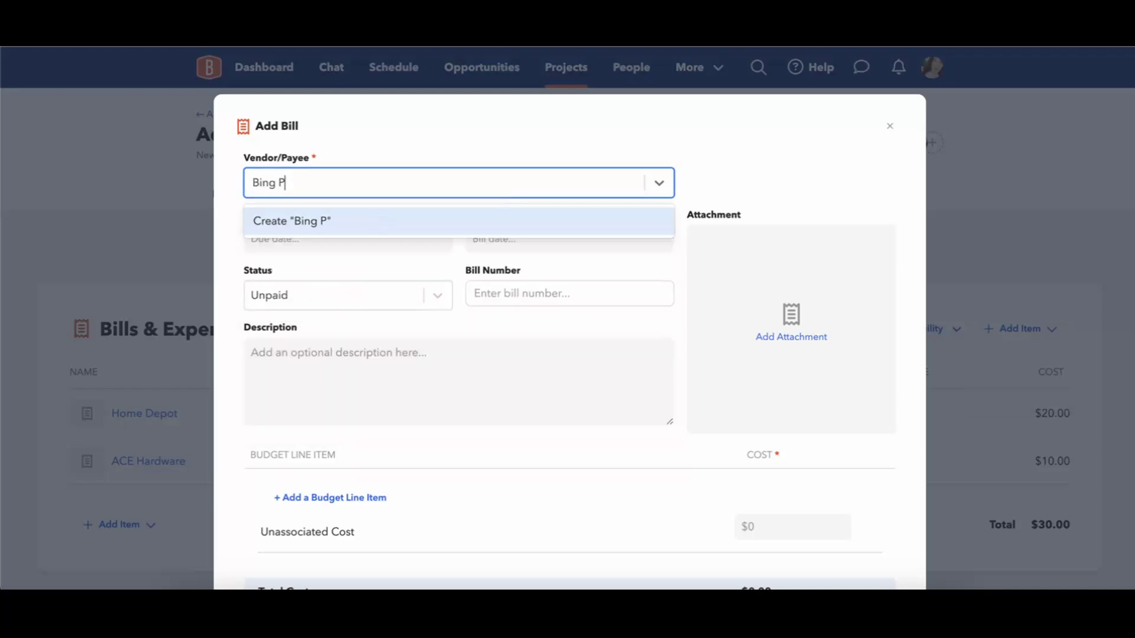
{"action": "type", "text": "lumbing"}
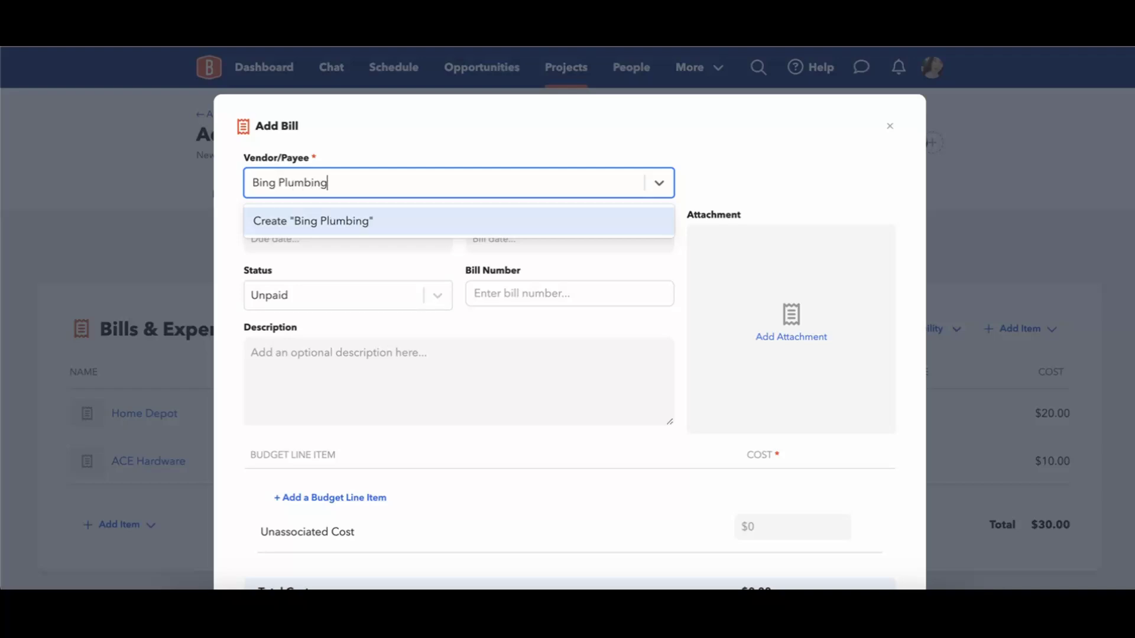
{"action": "type", "text": " and Mechanical"}
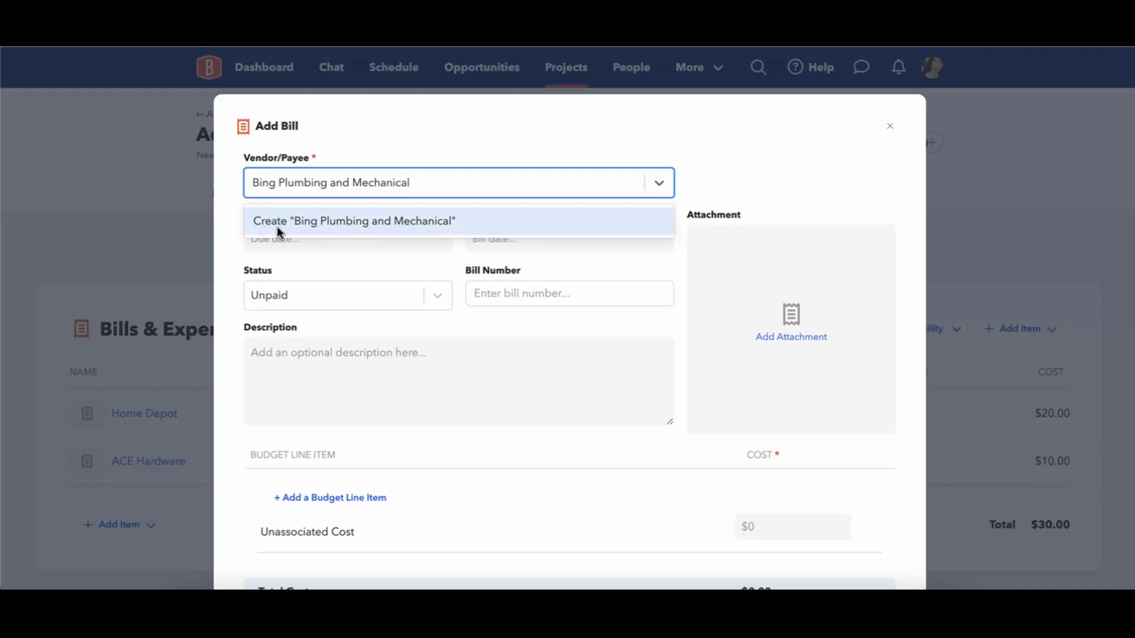
{"action": "left_click", "coordinate": [332, 222]}
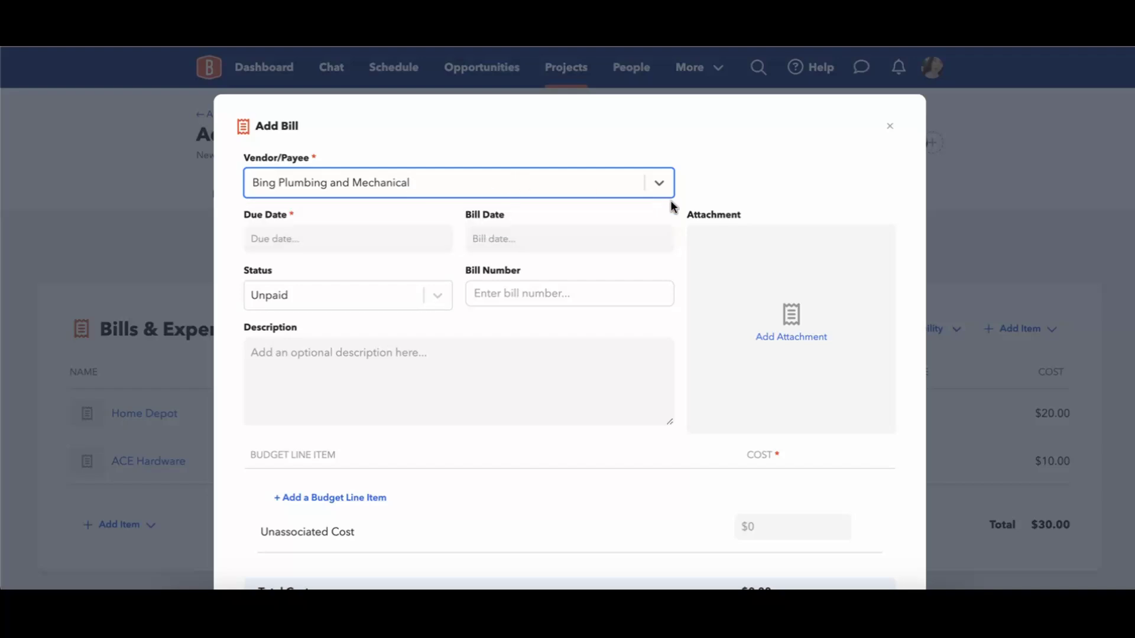
Check the vendor list for Bing Plumbing and Mechanical and close the bill without saving it
{"action": "left_click", "coordinate": [656, 184]}
{"action": "scroll", "coordinate": [634, 277], "scroll_direction": "down", "scroll_amount": 5}
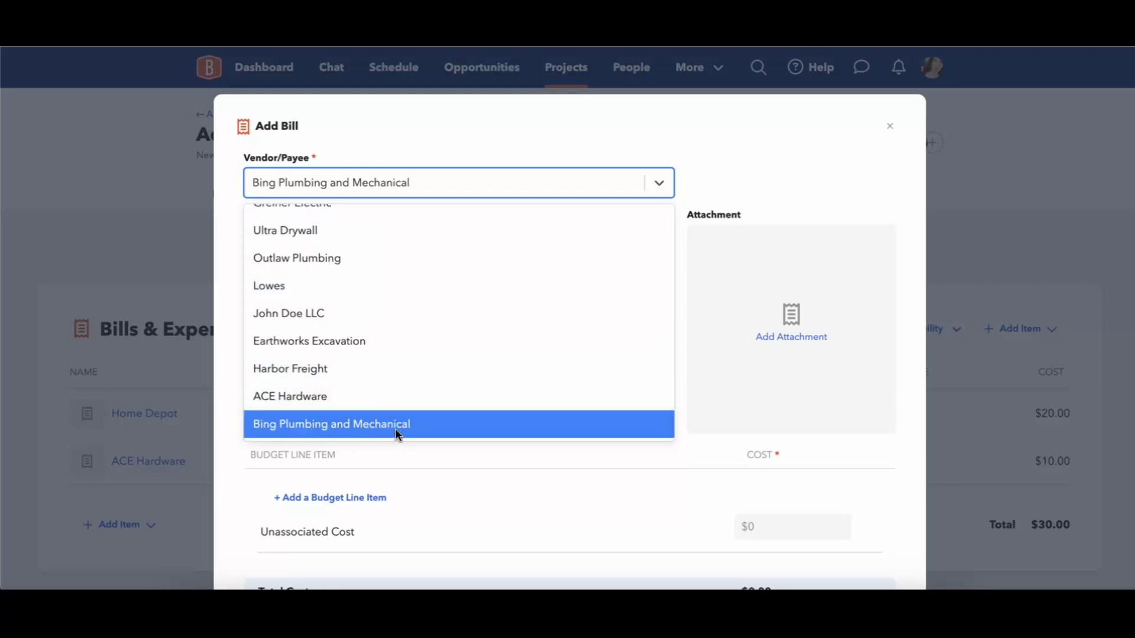
{"action": "left_click", "coordinate": [538, 153]}
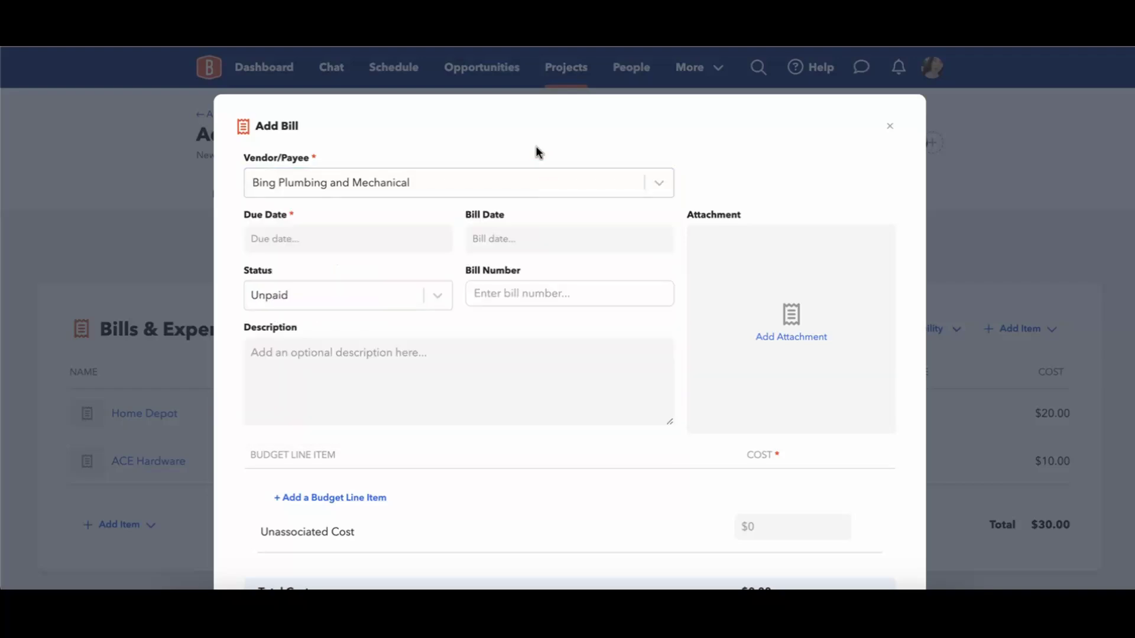
{"action": "left_click", "coordinate": [890, 125]}
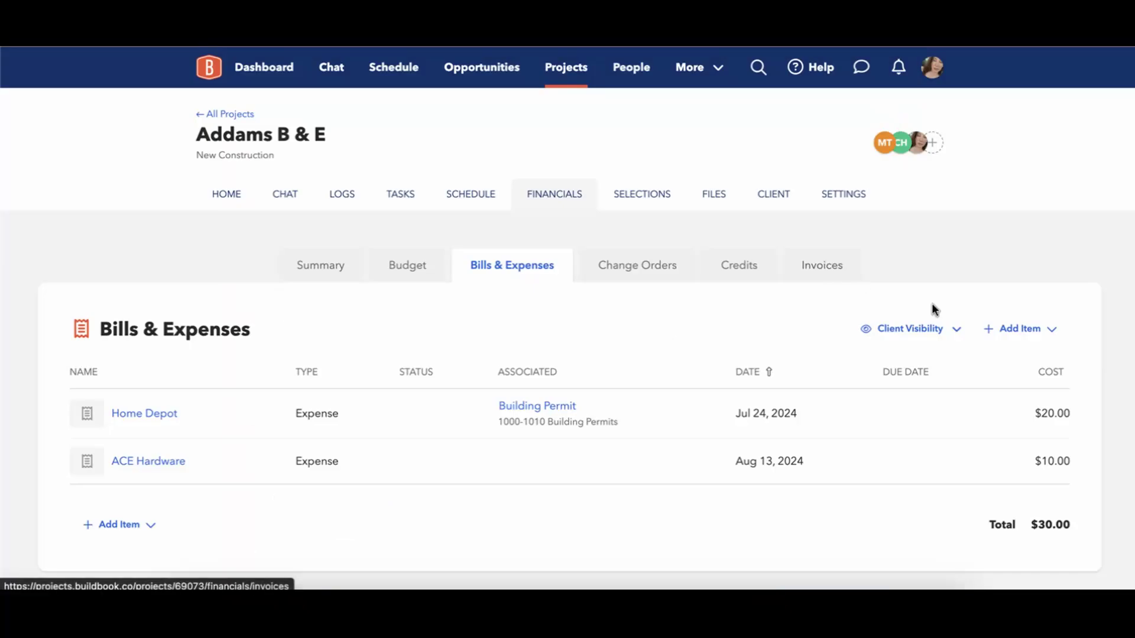
Start another bill with the existing vendor Bing Plumbing and Mechanical as payee
{"action": "left_click", "coordinate": [1031, 329]}
{"action": "left_click", "coordinate": [1006, 368]}
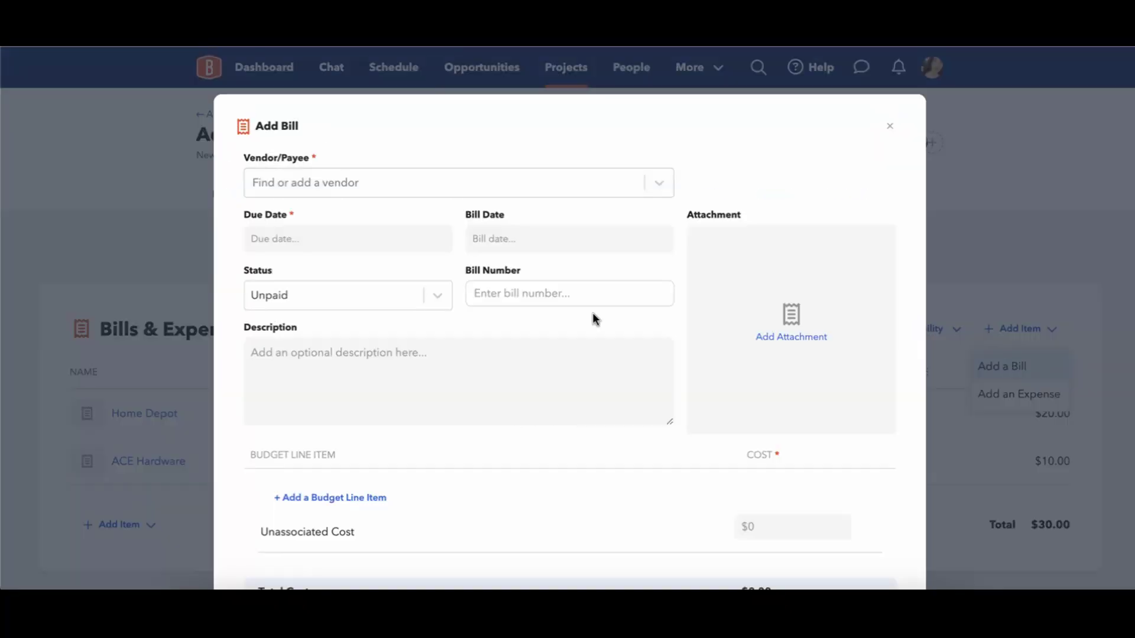
{"action": "left_click", "coordinate": [526, 187]}
{"action": "scroll", "coordinate": [518, 333], "scroll_direction": "down", "scroll_amount": 5}
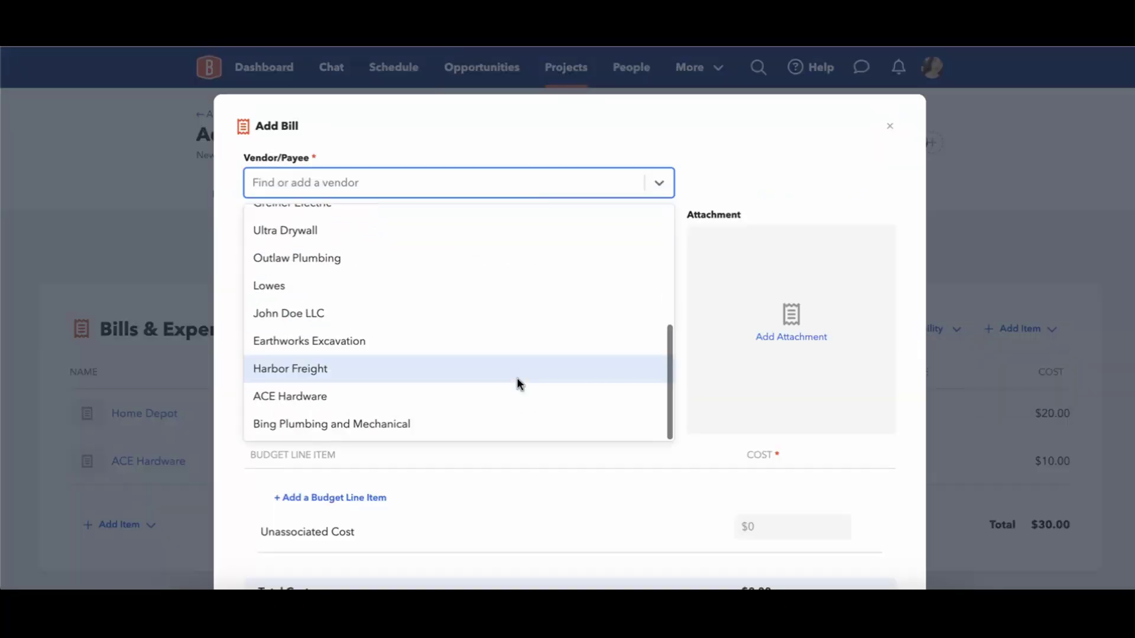
{"action": "left_click", "coordinate": [386, 424]}
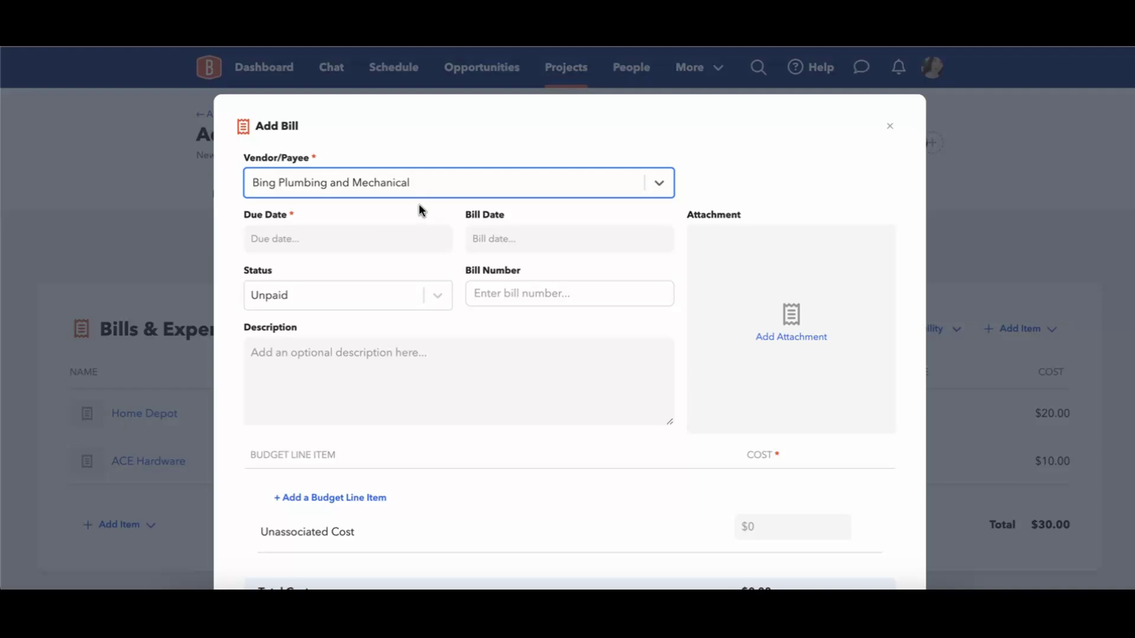
Set the bill's due date to August 23, 2024
{"action": "left_click", "coordinate": [356, 242]}
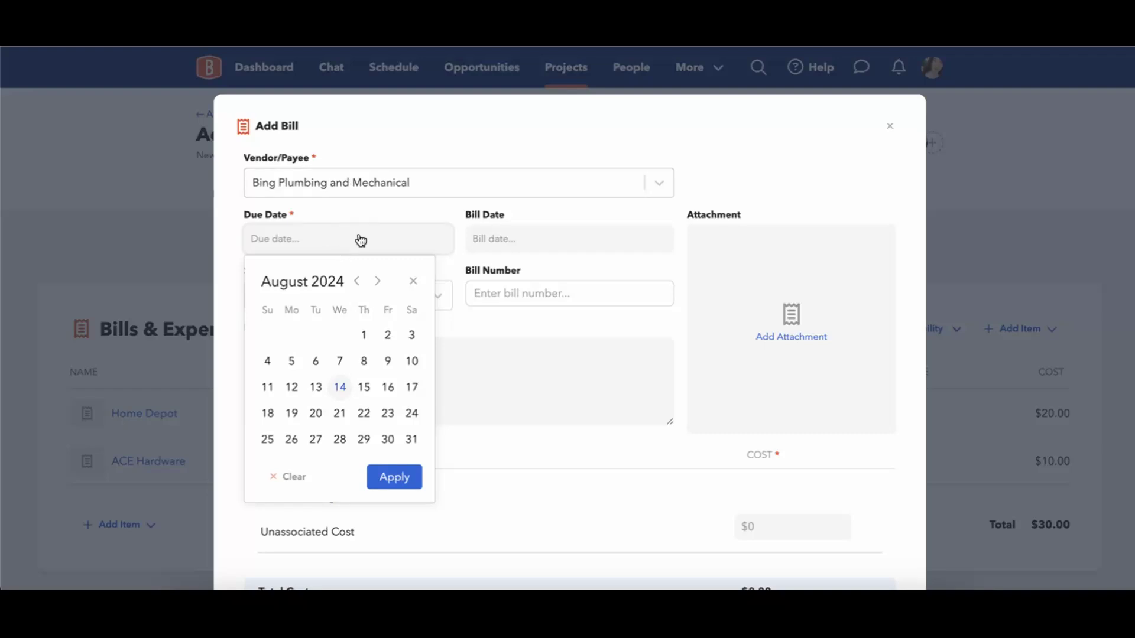
{"action": "left_click", "coordinate": [387, 415]}
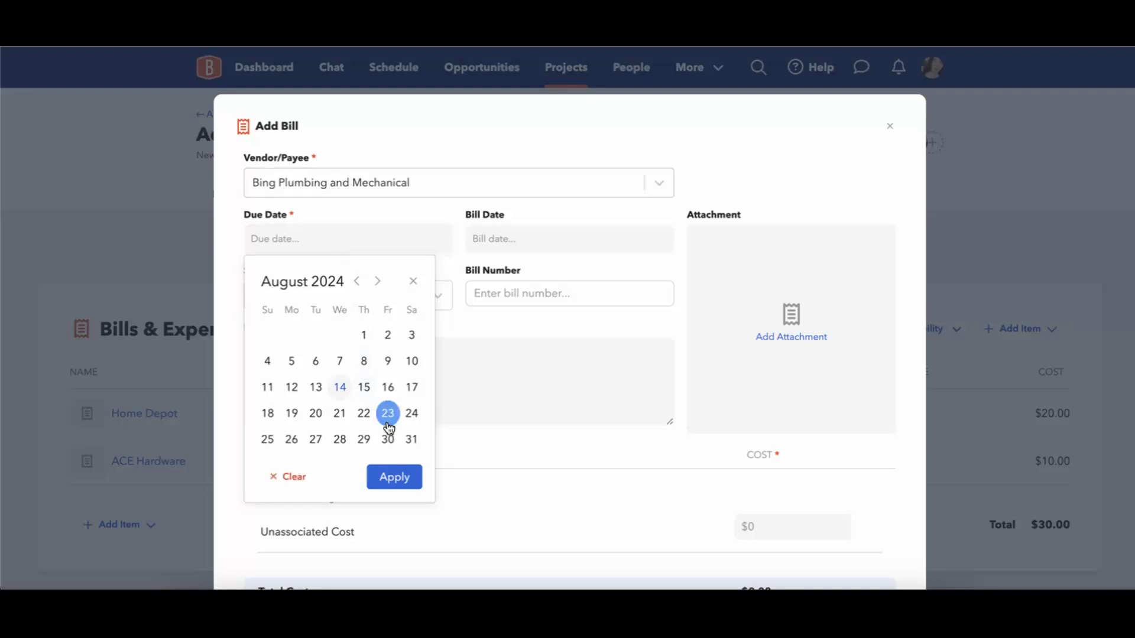
{"action": "left_click", "coordinate": [395, 479]}
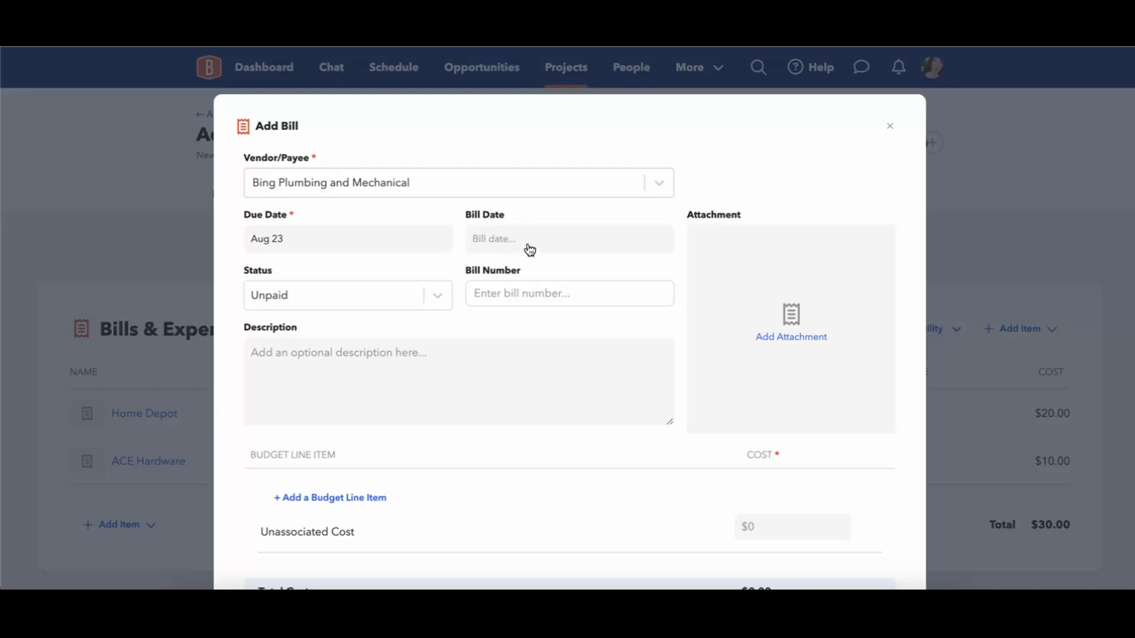
Check the bill date calendar, the payment status options and the description field without entering anything
{"action": "left_click", "coordinate": [491, 246]}
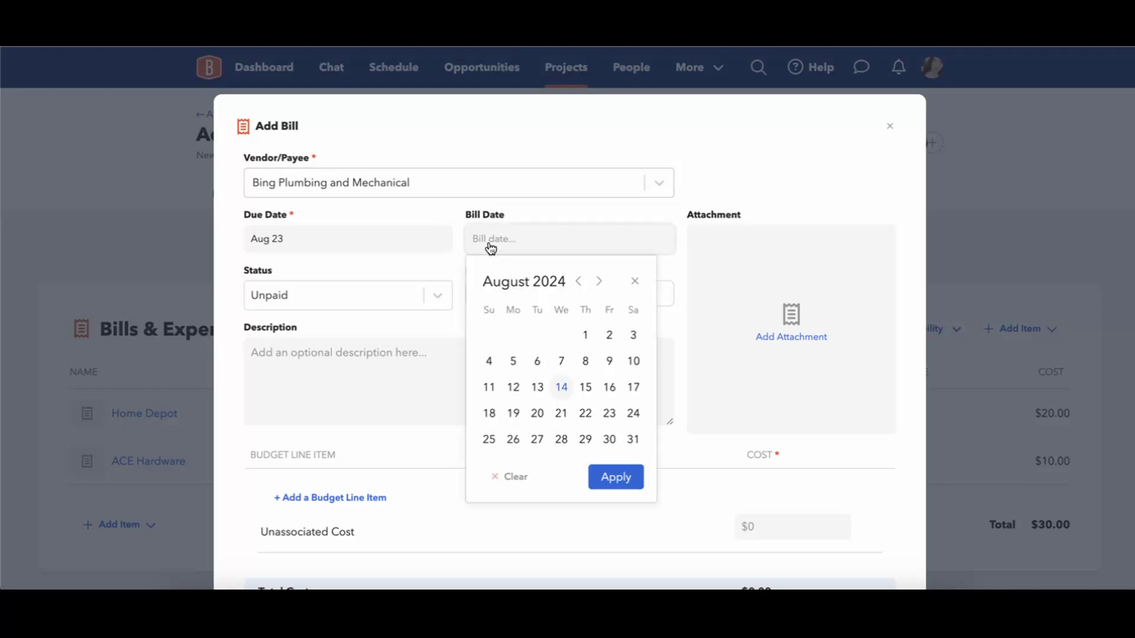
{"action": "left_click", "coordinate": [454, 263]}
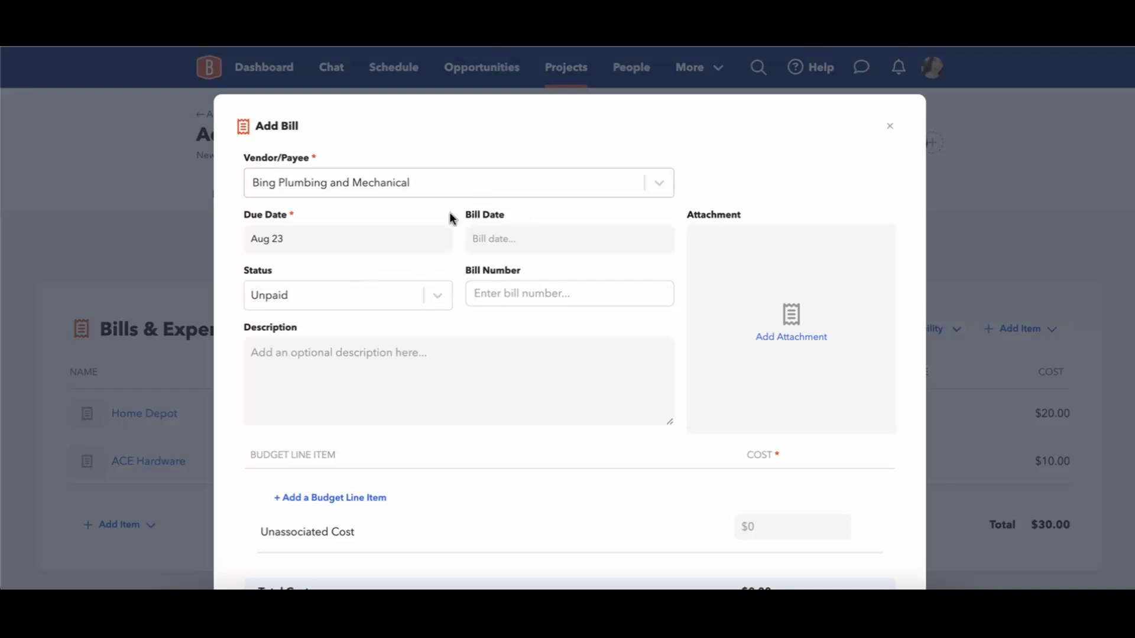
{"action": "left_click", "coordinate": [432, 300]}
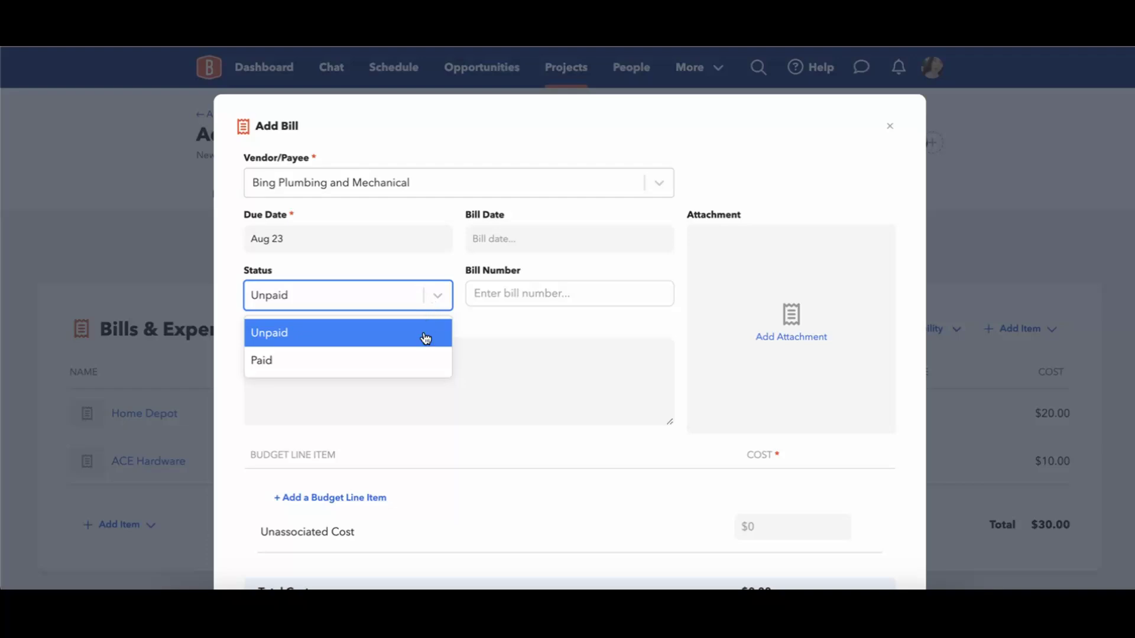
{"action": "left_click", "coordinate": [454, 264]}
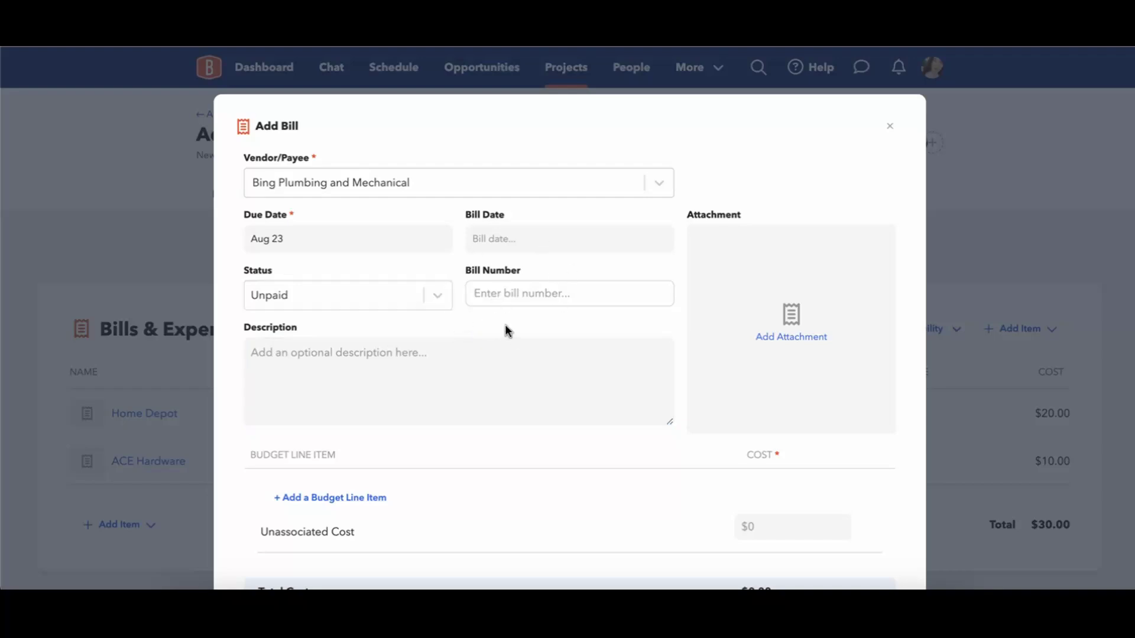
{"action": "left_click", "coordinate": [355, 351]}
{"action": "left_click", "coordinate": [377, 366]}
{"action": "left_click", "coordinate": [502, 400]}
Add the Dumpster budget line item with a cost of $150 to the bill
{"action": "scroll", "coordinate": [621, 473], "scroll_direction": "down", "scroll_amount": 3}
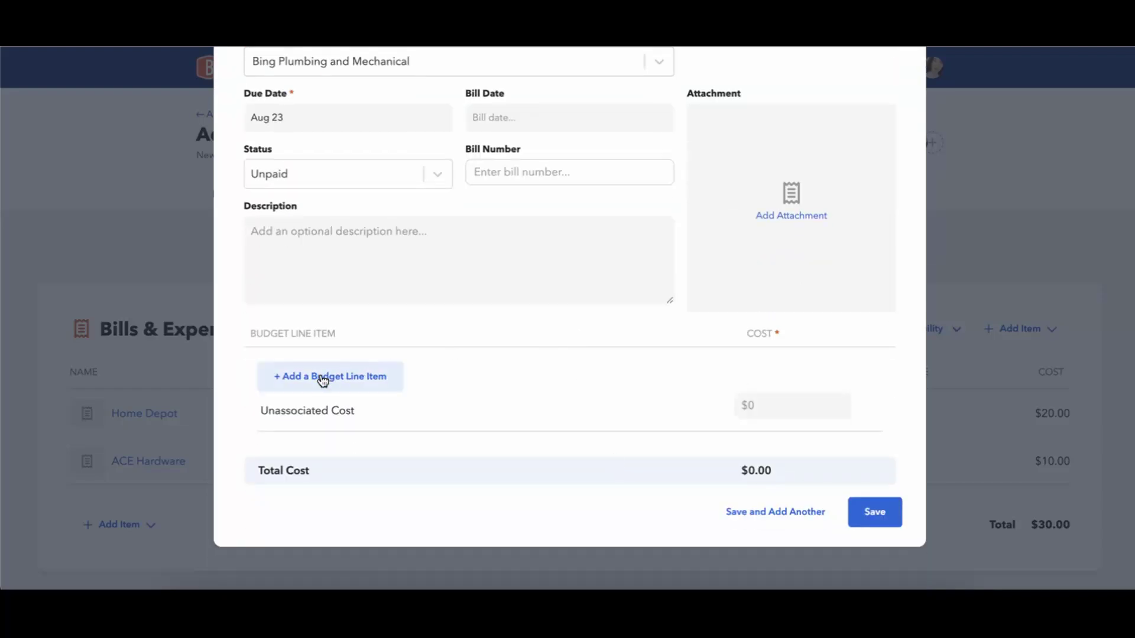
{"action": "left_click", "coordinate": [364, 379]}
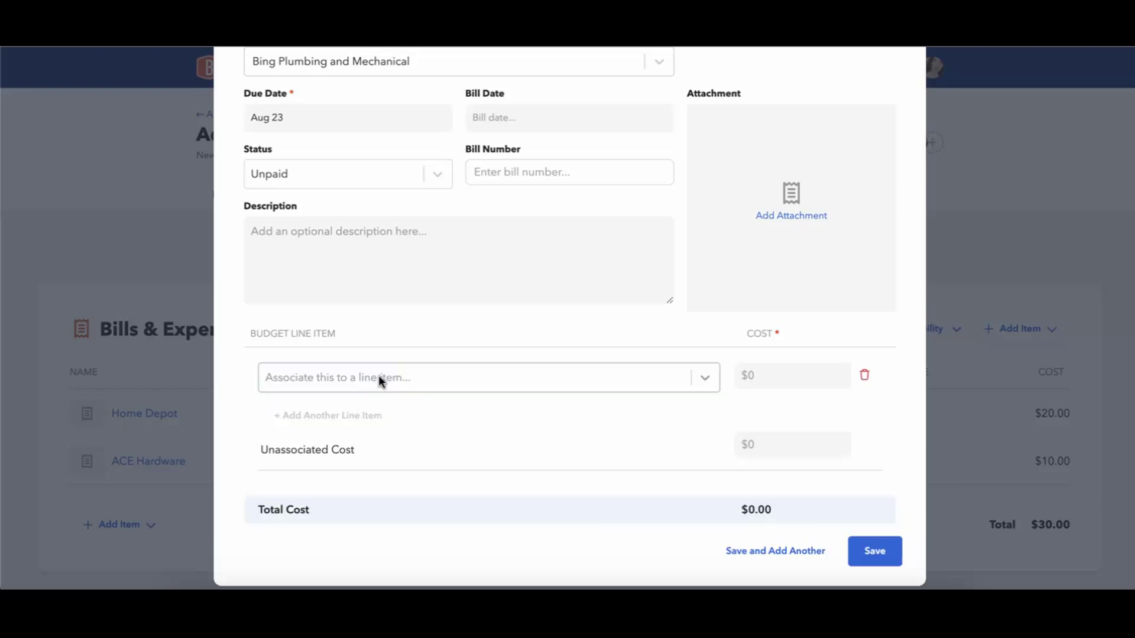
{"action": "left_click", "coordinate": [378, 377]}
{"action": "scroll", "coordinate": [377, 289], "scroll_direction": "down", "scroll_amount": 15}
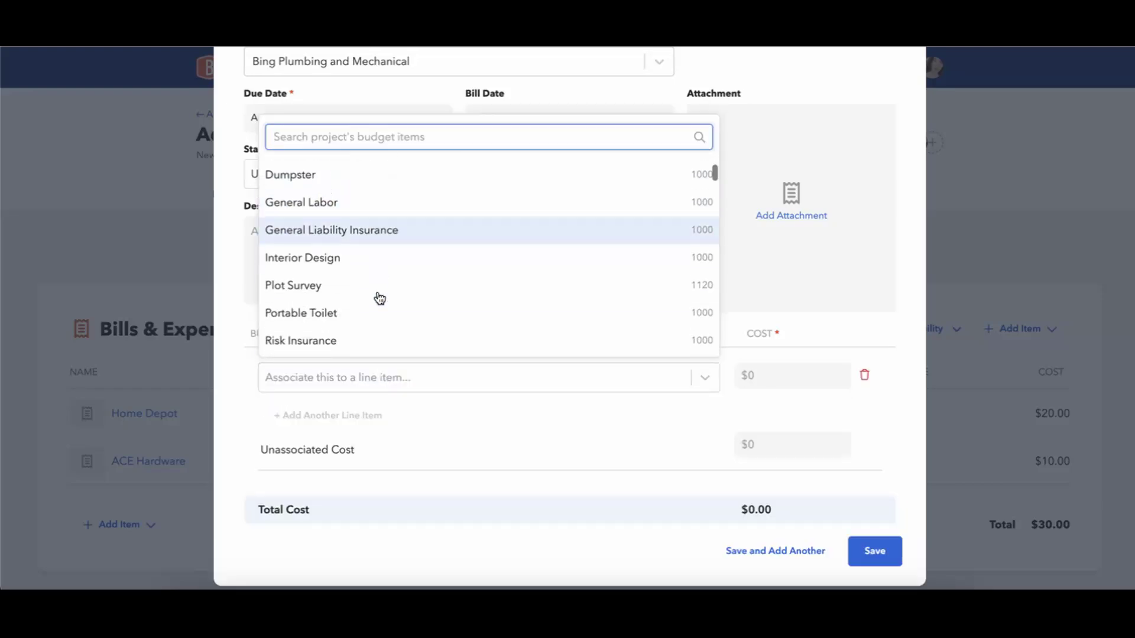
{"action": "scroll", "coordinate": [379, 298], "scroll_direction": "down", "scroll_amount": 15}
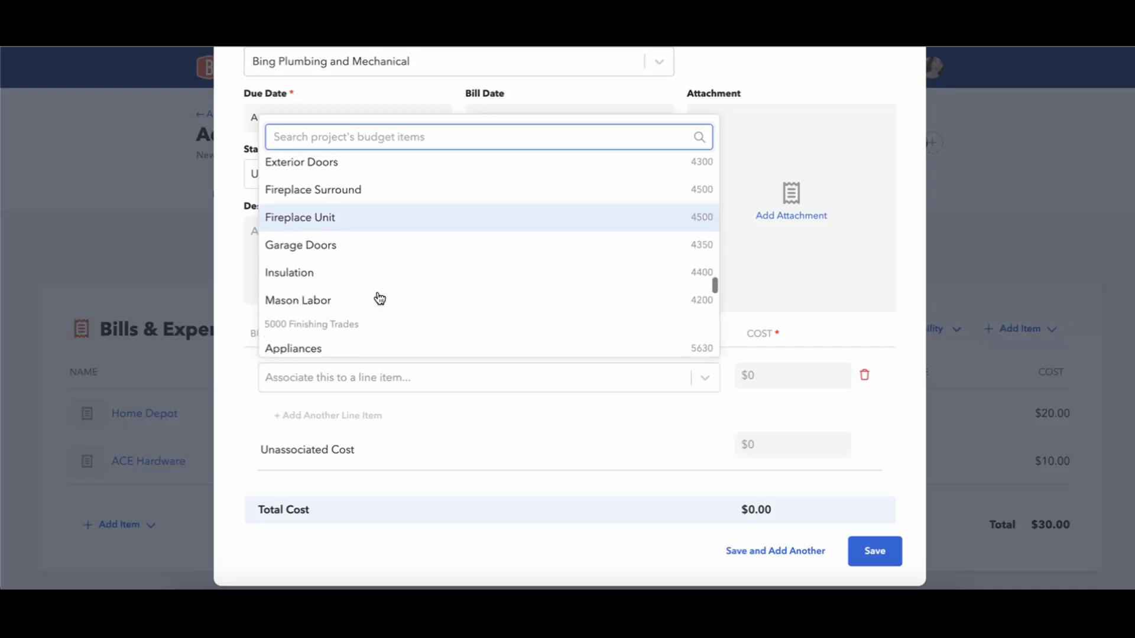
{"action": "scroll", "coordinate": [380, 297], "scroll_direction": "up", "scroll_amount": 20}
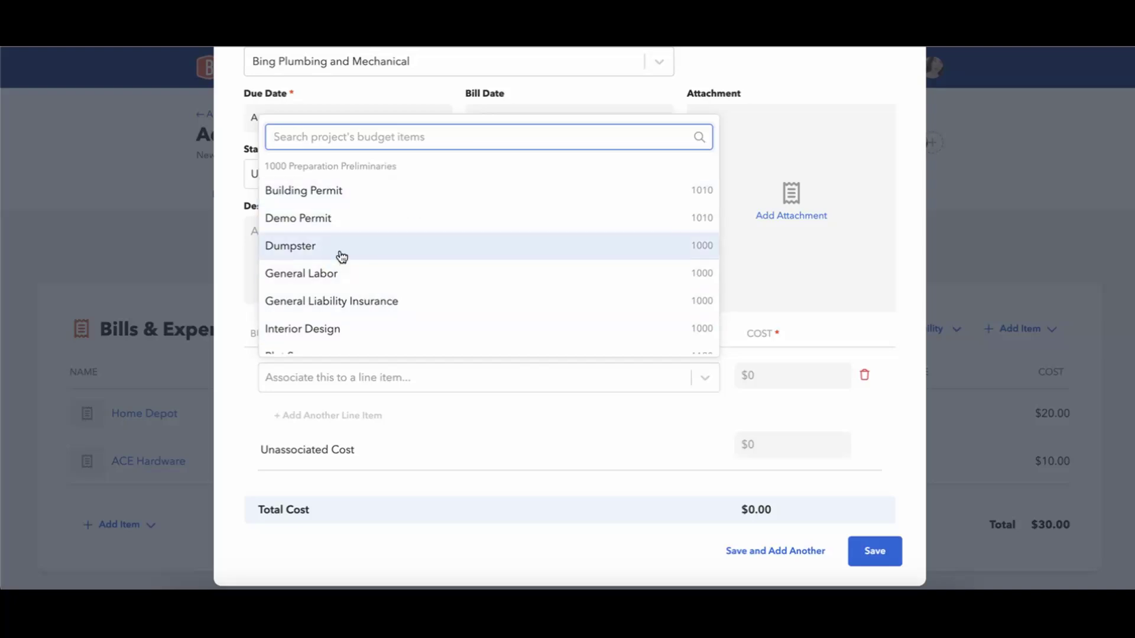
{"action": "left_click", "coordinate": [339, 251]}
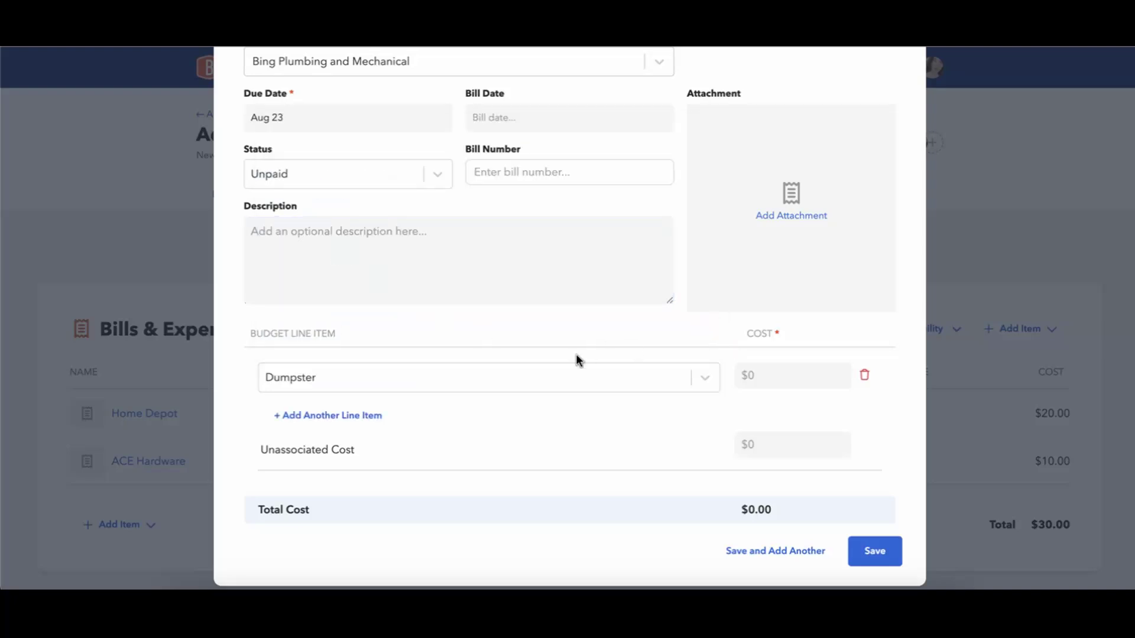
{"action": "left_click", "coordinate": [780, 380]}
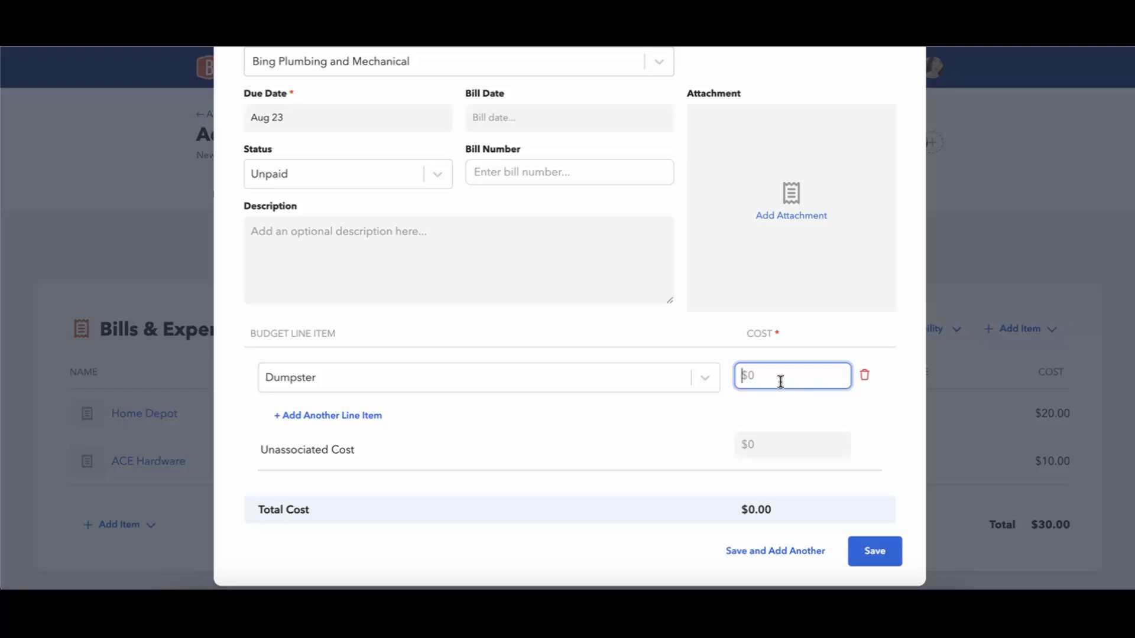
{"action": "type", "text": "150"}
{"action": "left_click", "coordinate": [721, 424]}
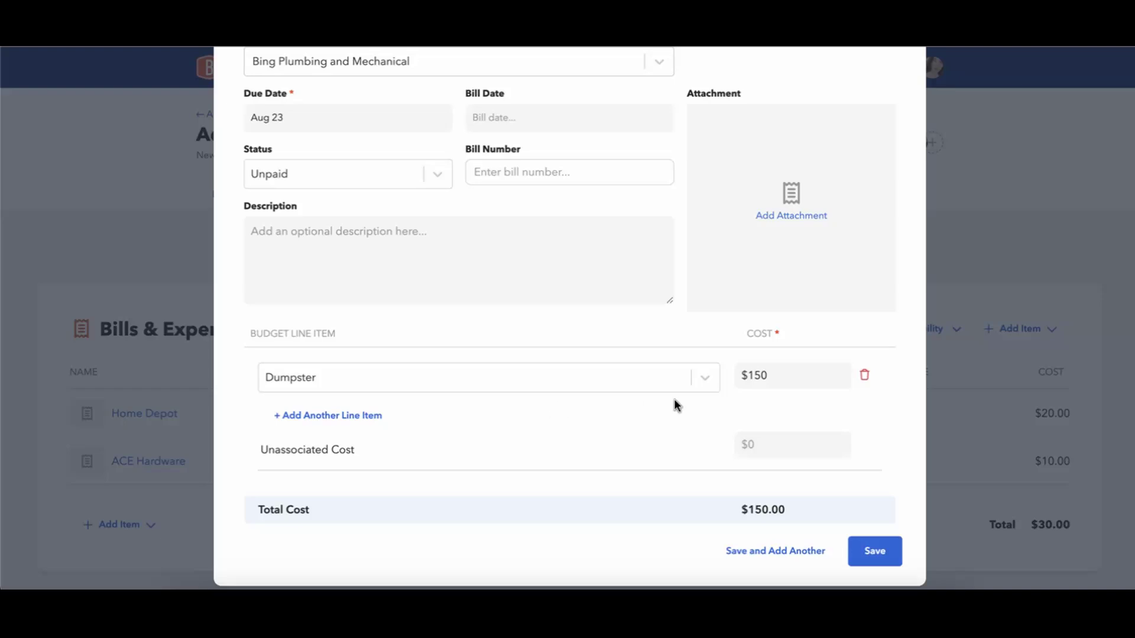
Save the Bing Plumbing and Mechanical bill
{"action": "left_click", "coordinate": [735, 365]}
{"action": "scroll", "coordinate": [336, 479], "scroll_direction": "up", "scroll_amount": 1}
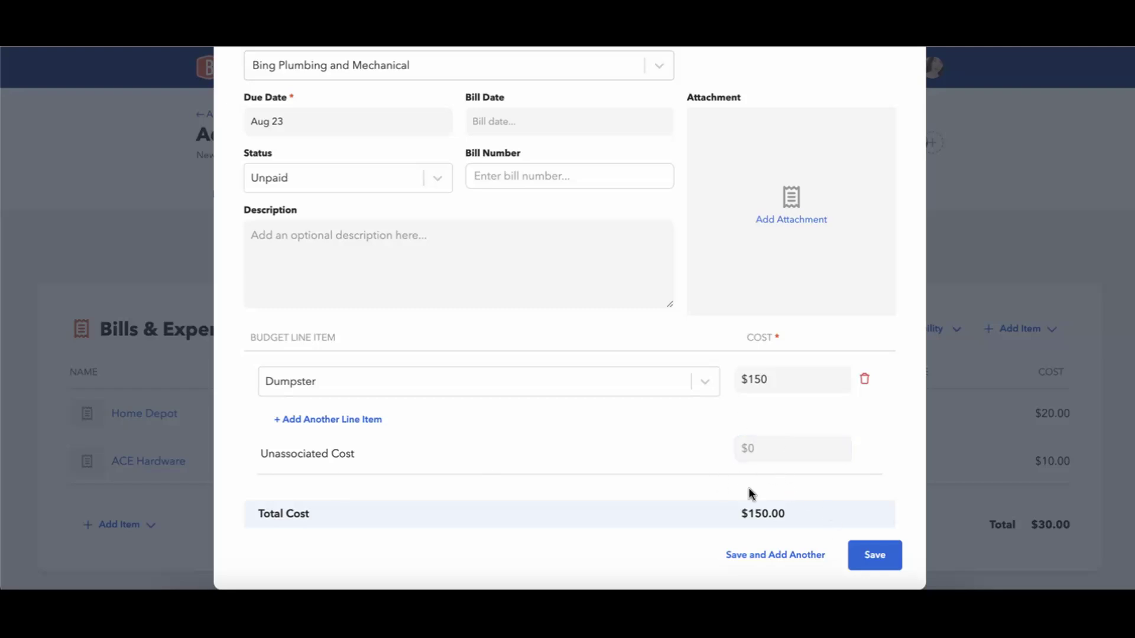
{"action": "left_click", "coordinate": [761, 460]}
{"action": "left_click", "coordinate": [530, 261]}
{"action": "left_click", "coordinate": [880, 554]}
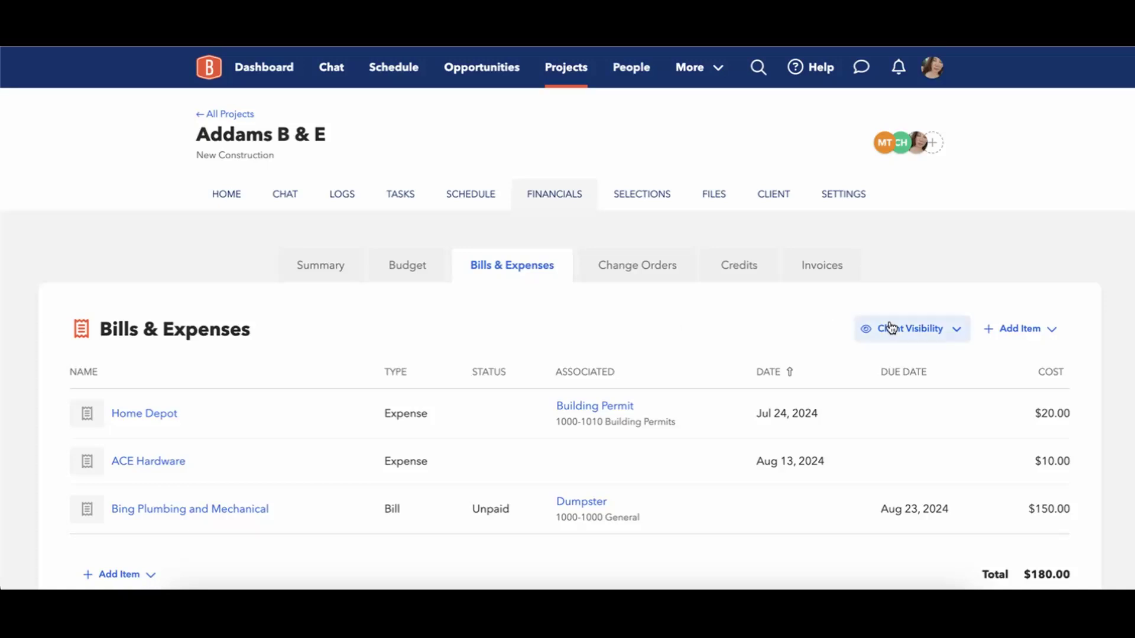
Start a new expense with Home Depot as the vendor, dated August 14, 2024
{"action": "left_click", "coordinate": [1044, 341]}
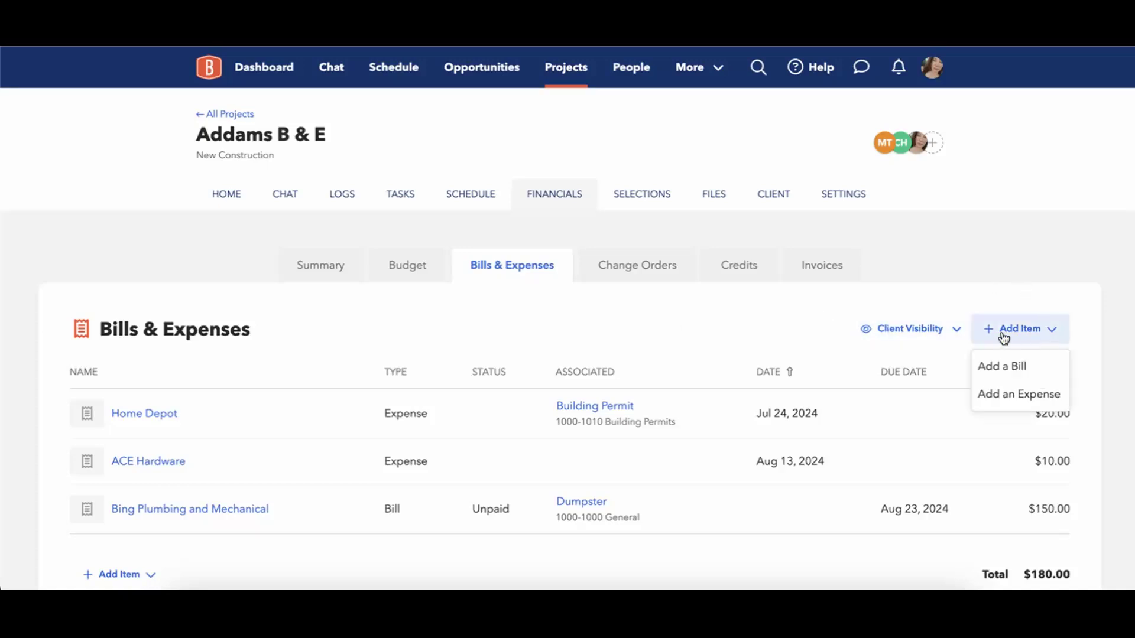
{"action": "left_click", "coordinate": [1019, 397]}
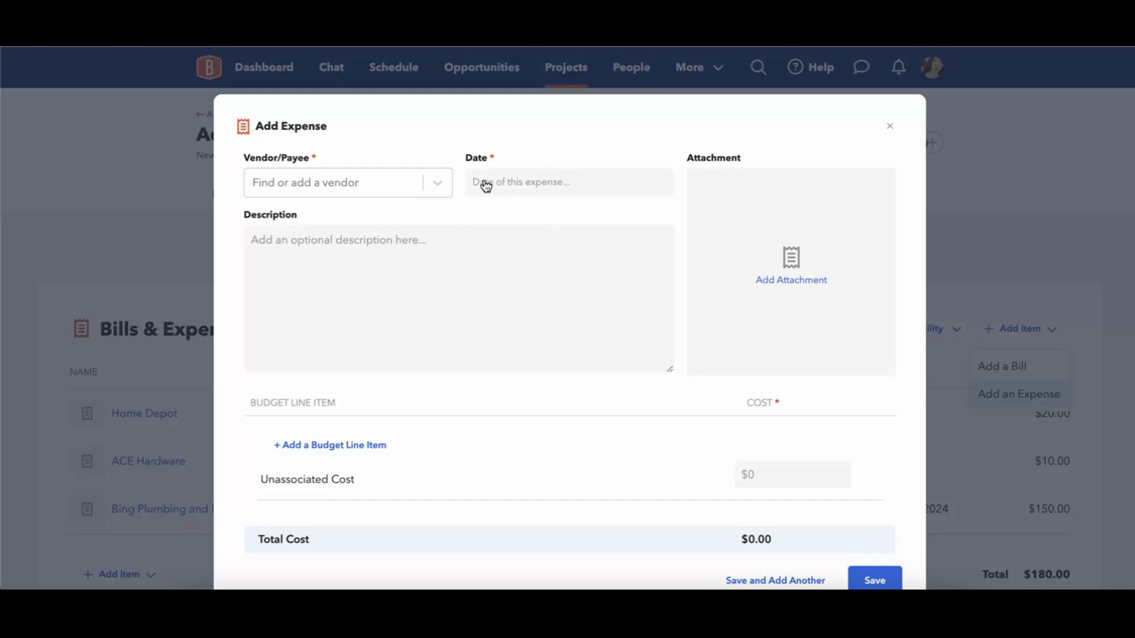
{"action": "left_click", "coordinate": [438, 185]}
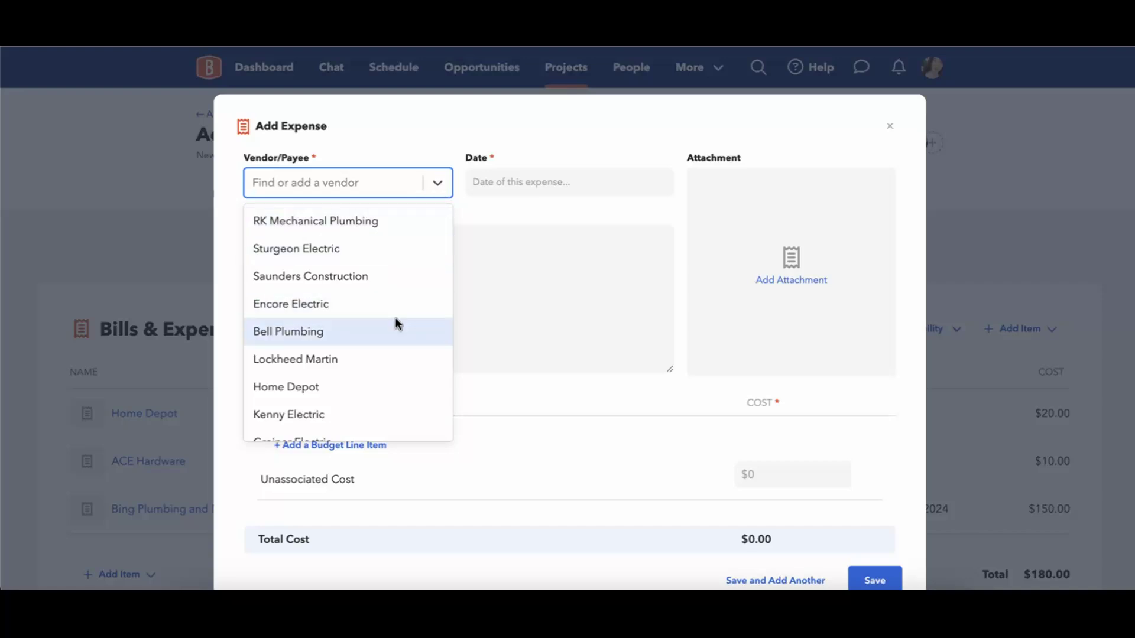
{"action": "scroll", "coordinate": [392, 373], "scroll_direction": "down", "scroll_amount": 2}
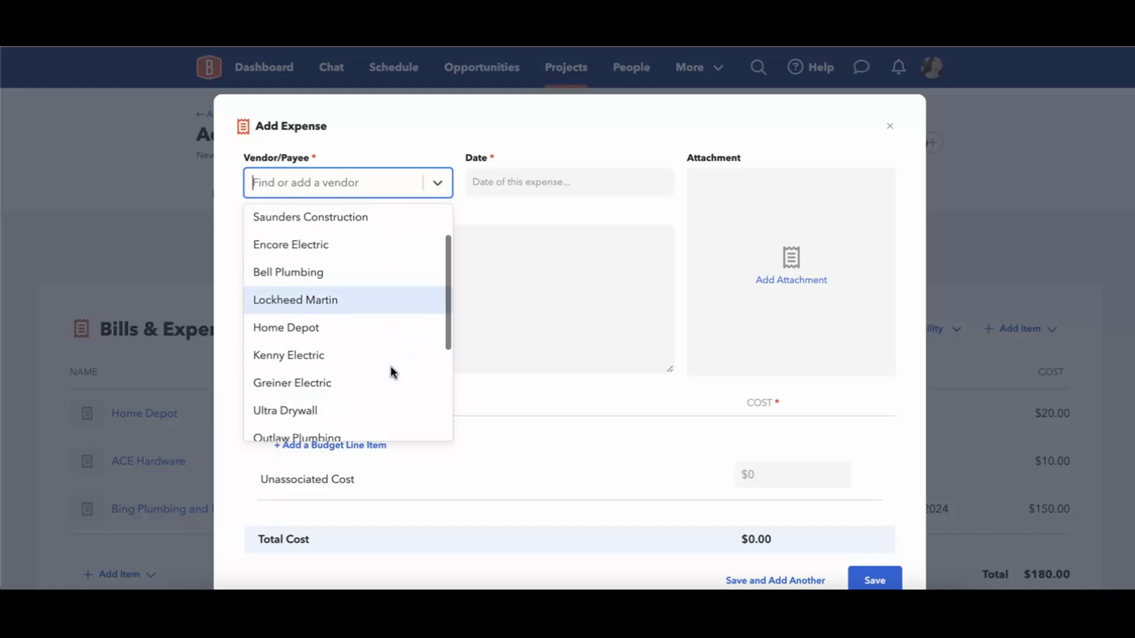
{"action": "left_click", "coordinate": [375, 329]}
{"action": "left_click", "coordinate": [543, 180]}
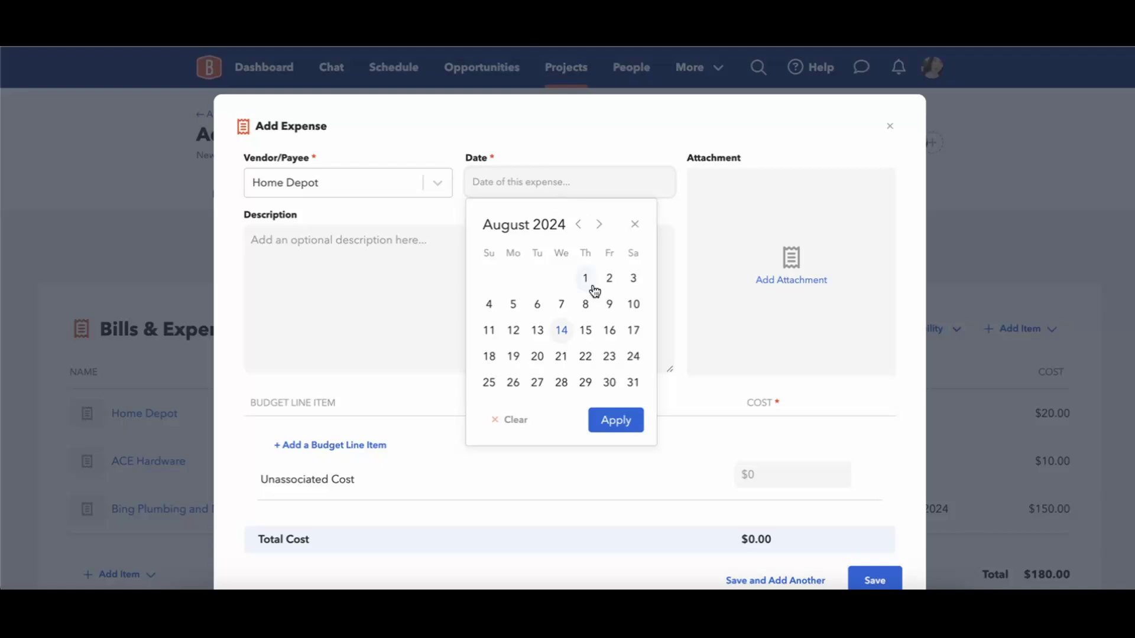
{"action": "left_click", "coordinate": [561, 330]}
{"action": "left_click", "coordinate": [618, 420]}
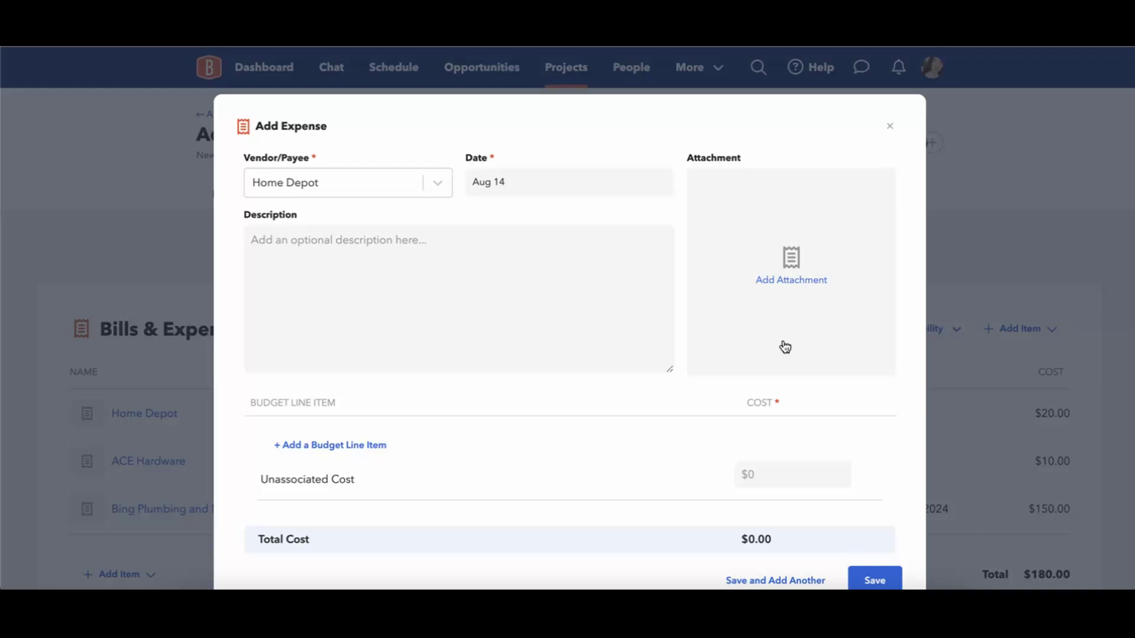
Search the project's budget items for "paint" and link the expense to the Paint Colors line item
{"action": "left_click", "coordinate": [527, 256]}
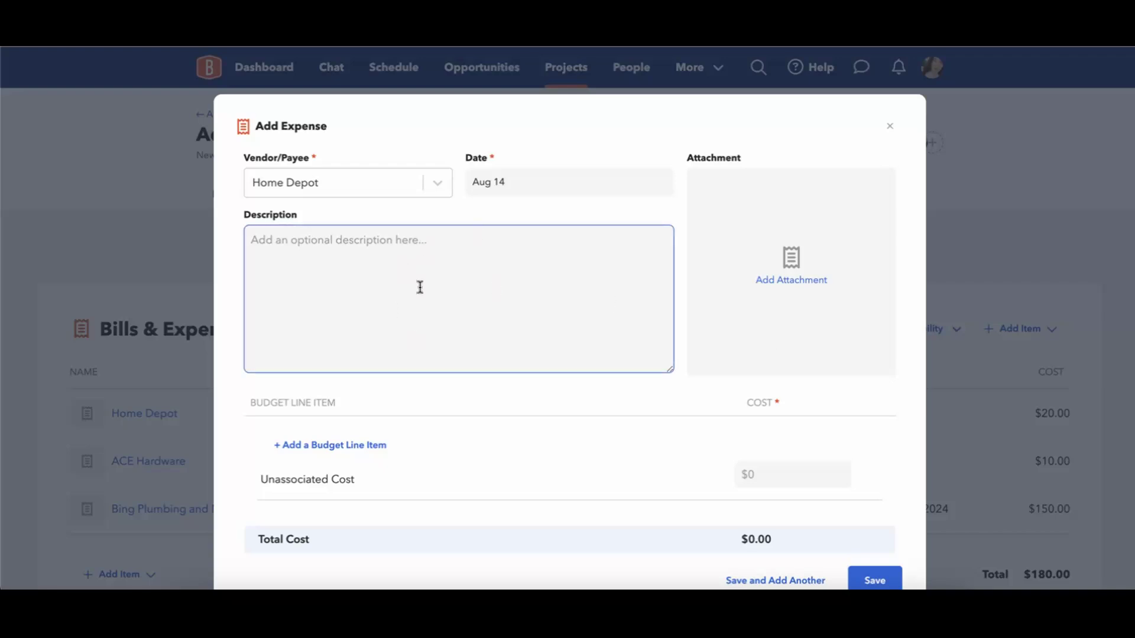
{"action": "left_click", "coordinate": [518, 384]}
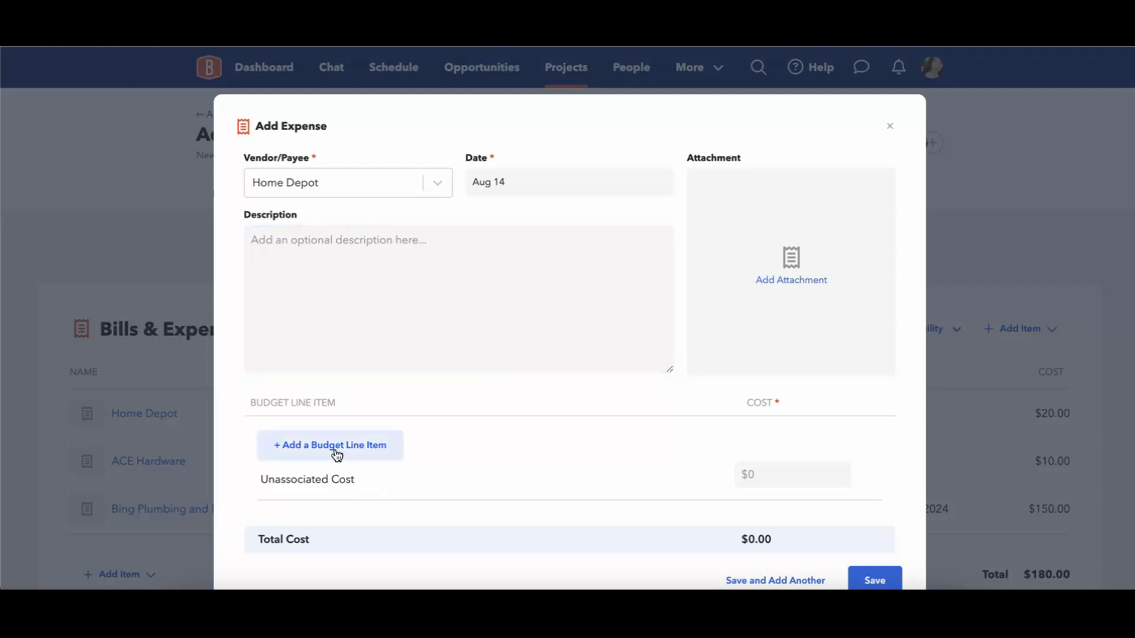
{"action": "left_click", "coordinate": [377, 447]}
{"action": "scroll", "coordinate": [481, 397], "scroll_direction": "down", "scroll_amount": 2}
{"action": "left_click", "coordinate": [560, 343]}
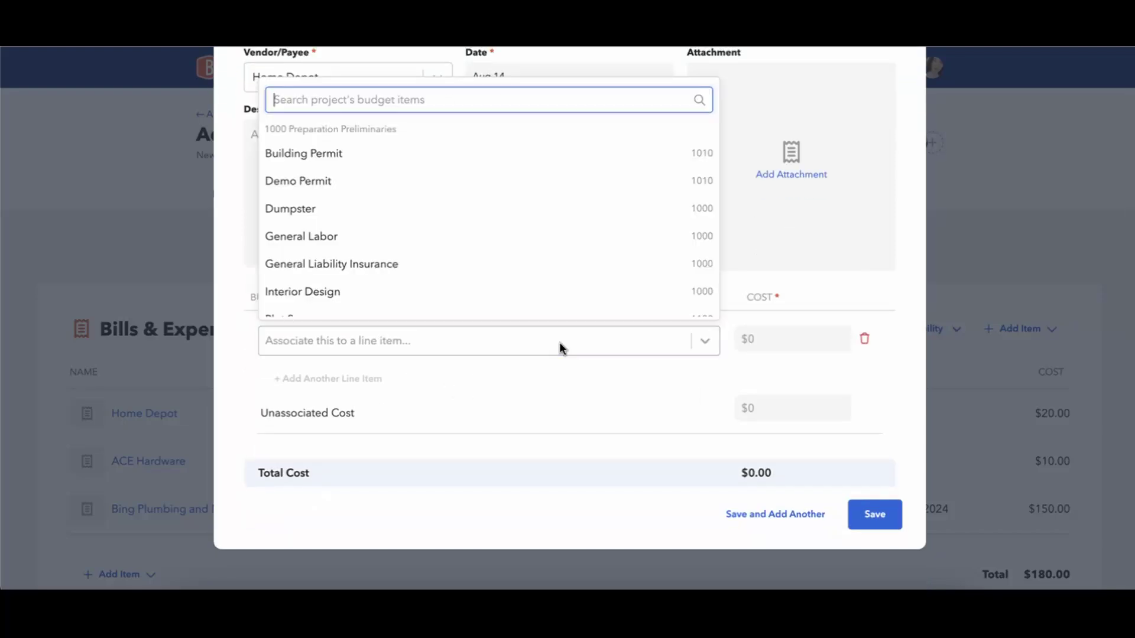
{"action": "left_click", "coordinate": [537, 350]}
{"action": "left_click", "coordinate": [522, 339]}
{"action": "type", "text": "paint"}
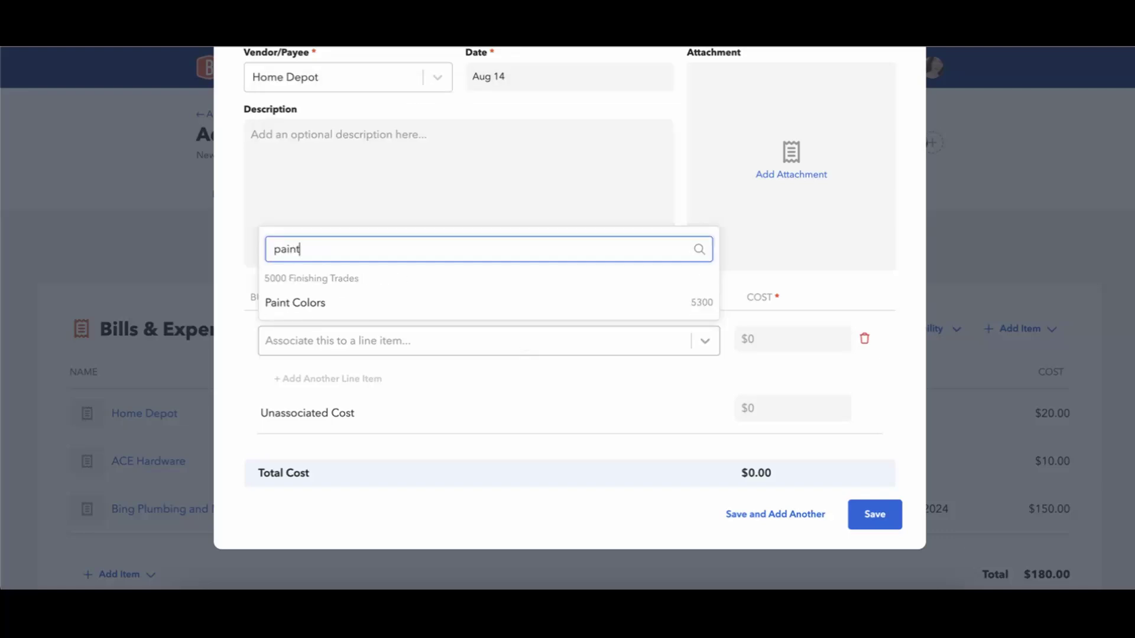
{"action": "left_click", "coordinate": [435, 303]}
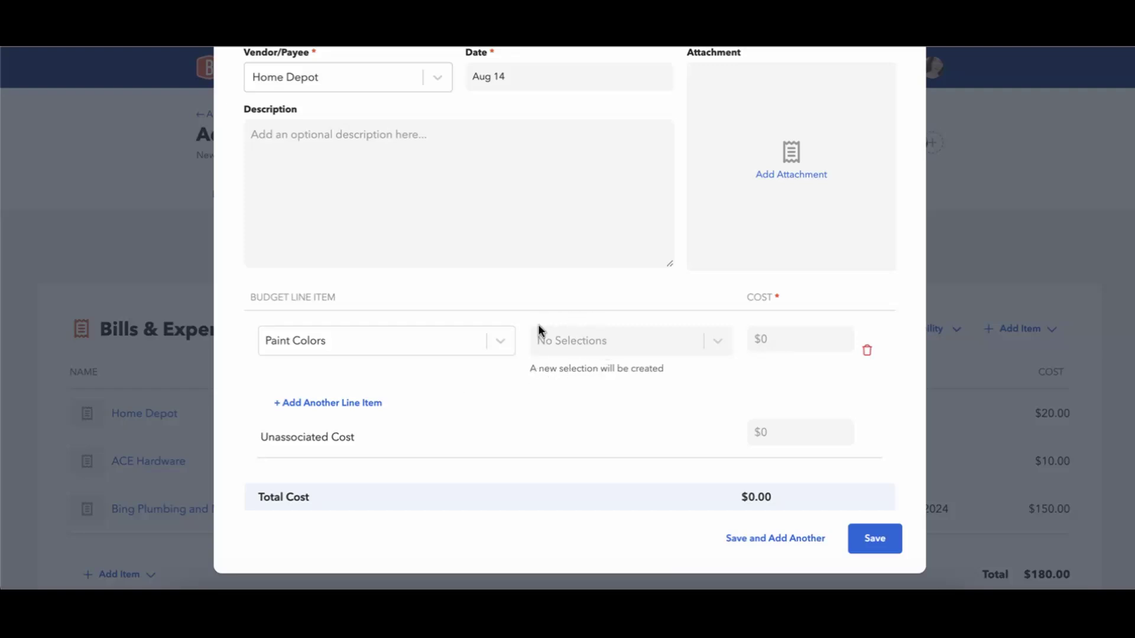
Set the Paint Colors line item's cost to $150 and save the expense
{"action": "left_click", "coordinate": [796, 333]}
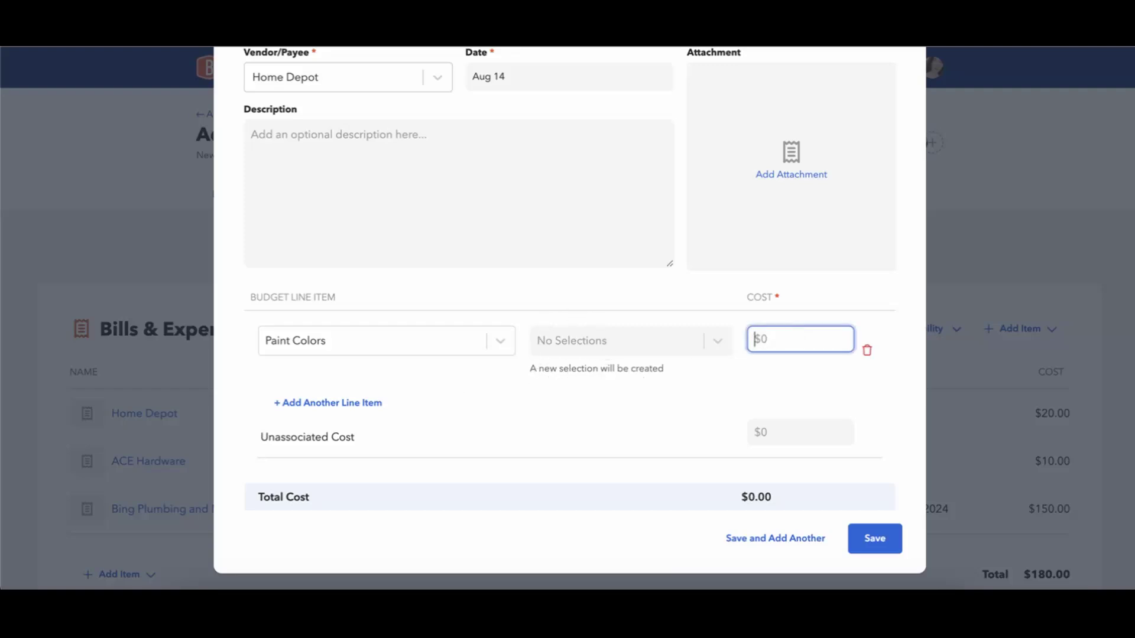
{"action": "type", "text": "150"}
{"action": "left_click", "coordinate": [794, 370]}
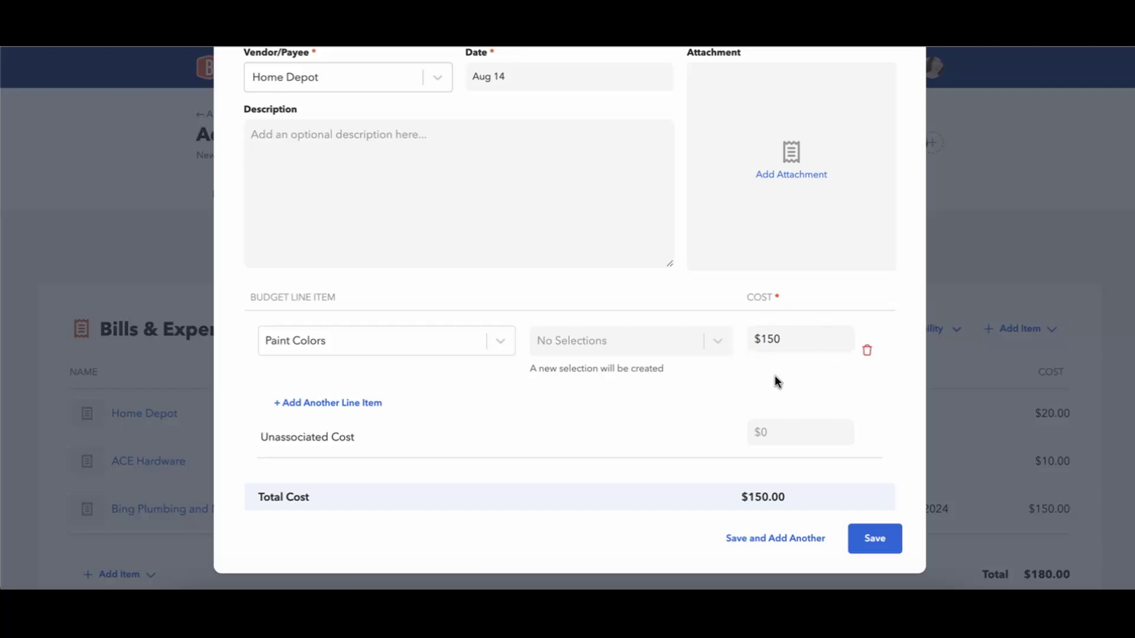
{"action": "left_click", "coordinate": [876, 540]}
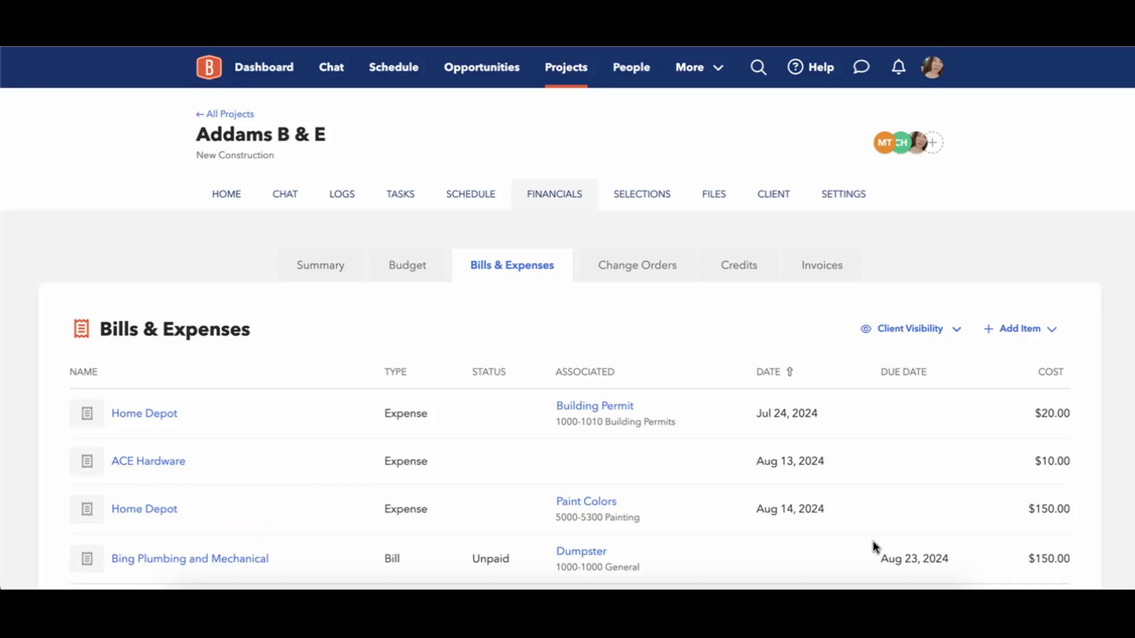
Go to the project's selections and open the Home Depot Aug 14, 2024 expense selection in the Paint Colors category
{"action": "scroll", "coordinate": [858, 521], "scroll_direction": "down", "scroll_amount": 1}
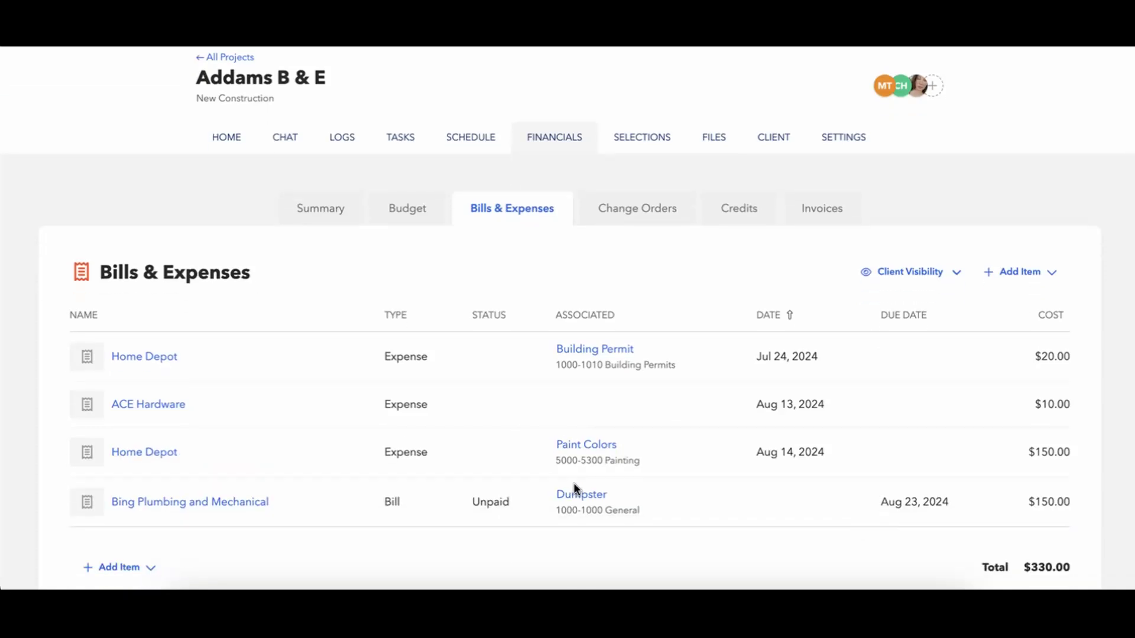
{"action": "left_click", "coordinate": [633, 148]}
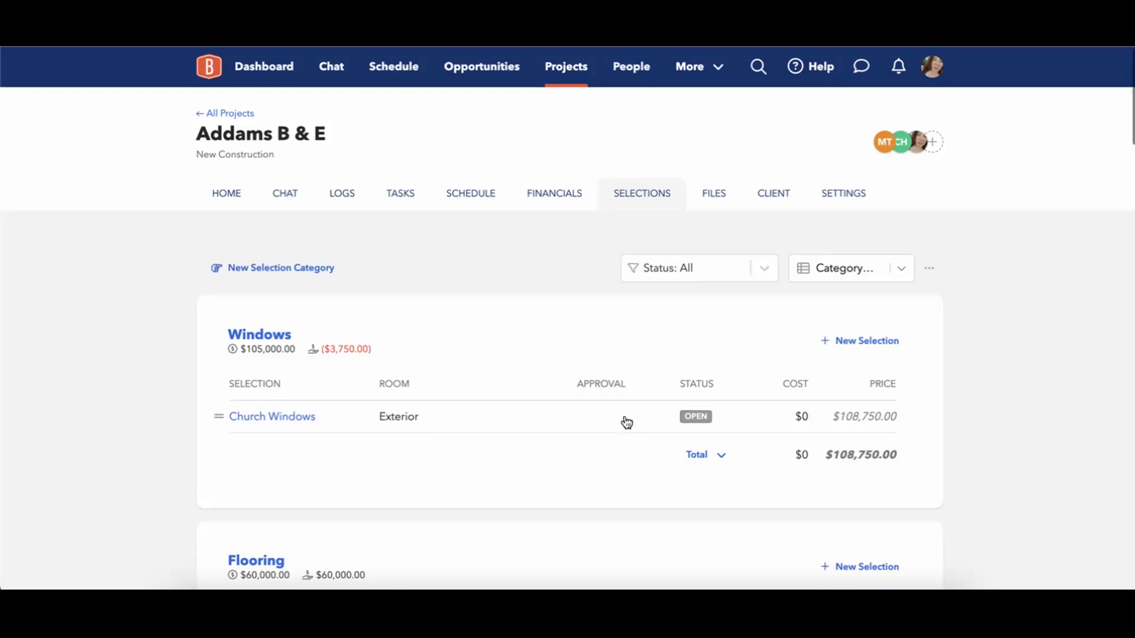
{"action": "scroll", "coordinate": [627, 422], "scroll_direction": "down", "scroll_amount": 7}
{"action": "scroll", "coordinate": [627, 422], "scroll_direction": "down", "scroll_amount": 16}
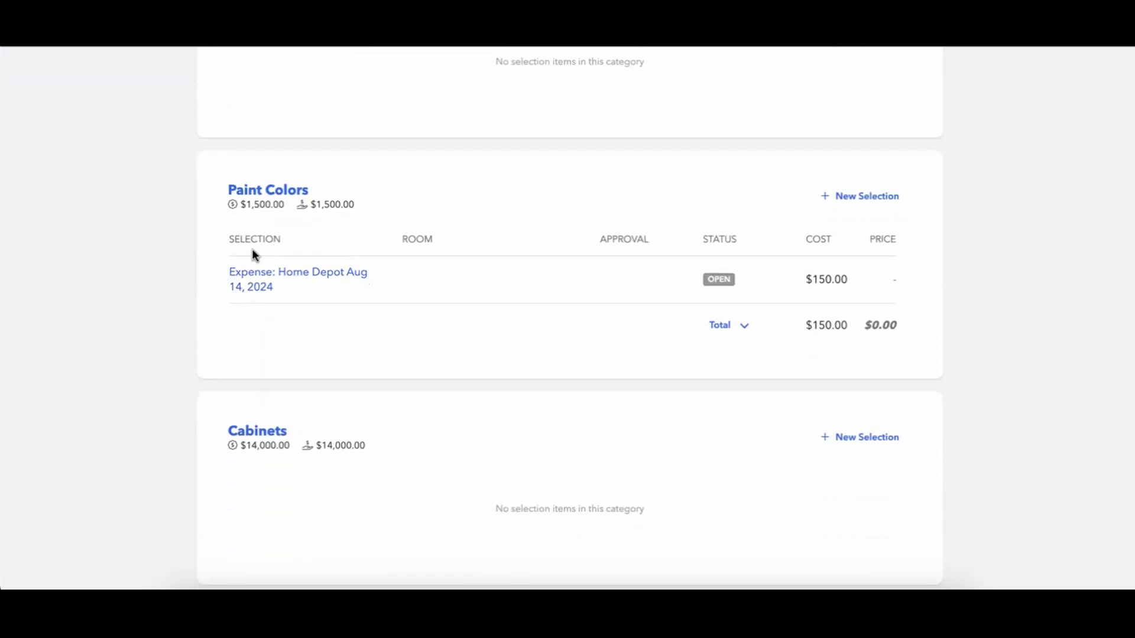
{"action": "left_click", "coordinate": [276, 289]}
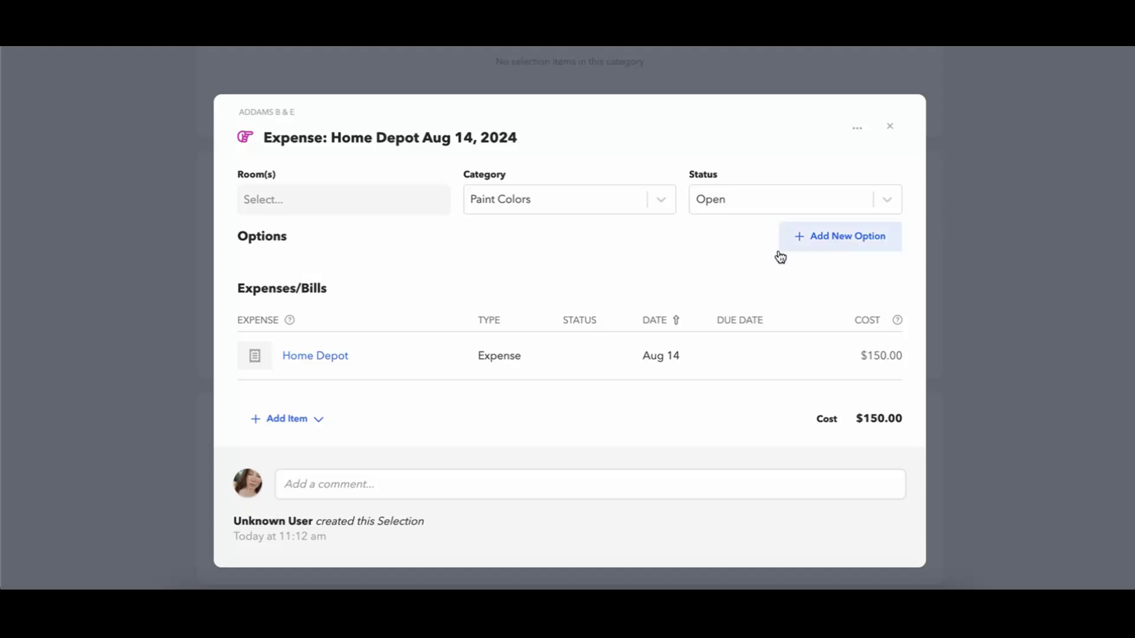
Check that the Home Depot expense selection's title is editable and close the selection without changing it
{"action": "left_click", "coordinate": [504, 128]}
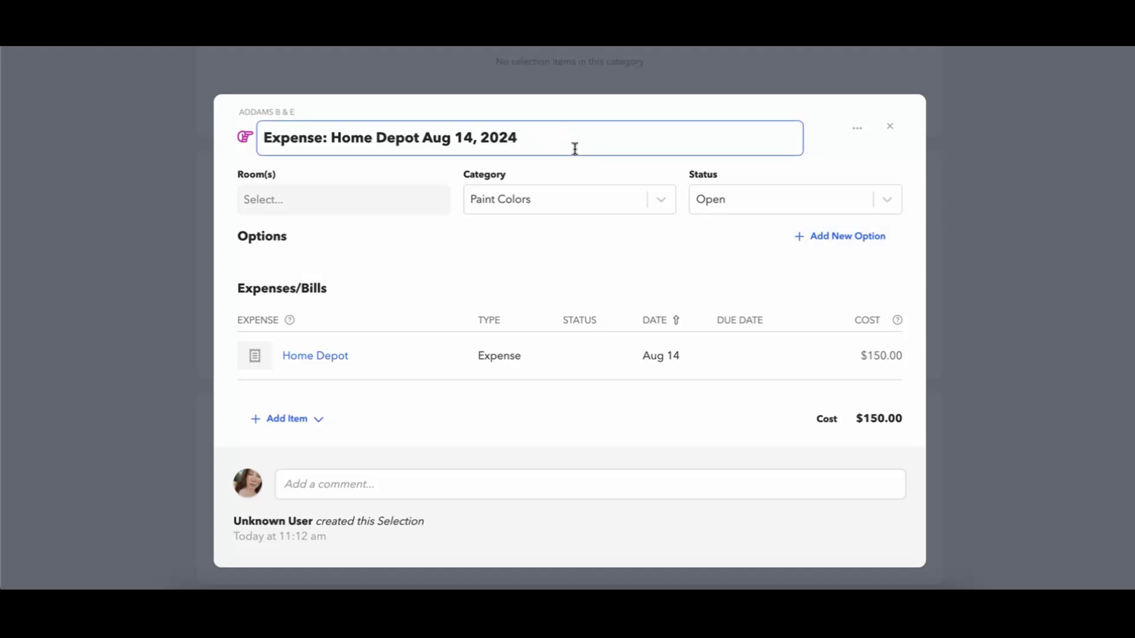
{"action": "left_click", "coordinate": [684, 245]}
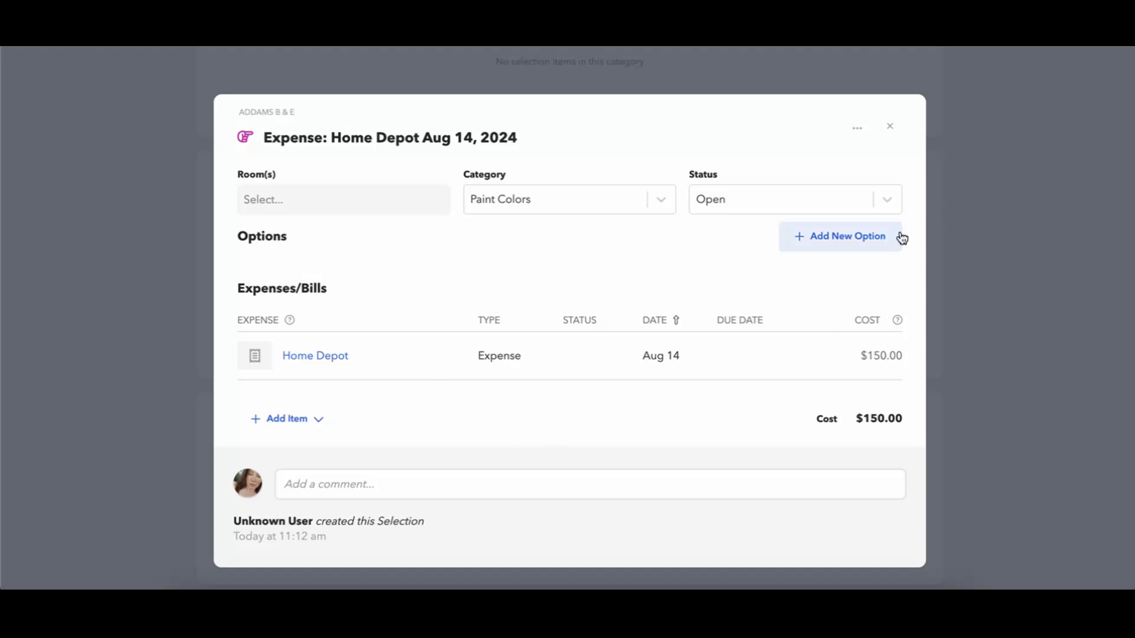
{"action": "left_click", "coordinate": [890, 128]}
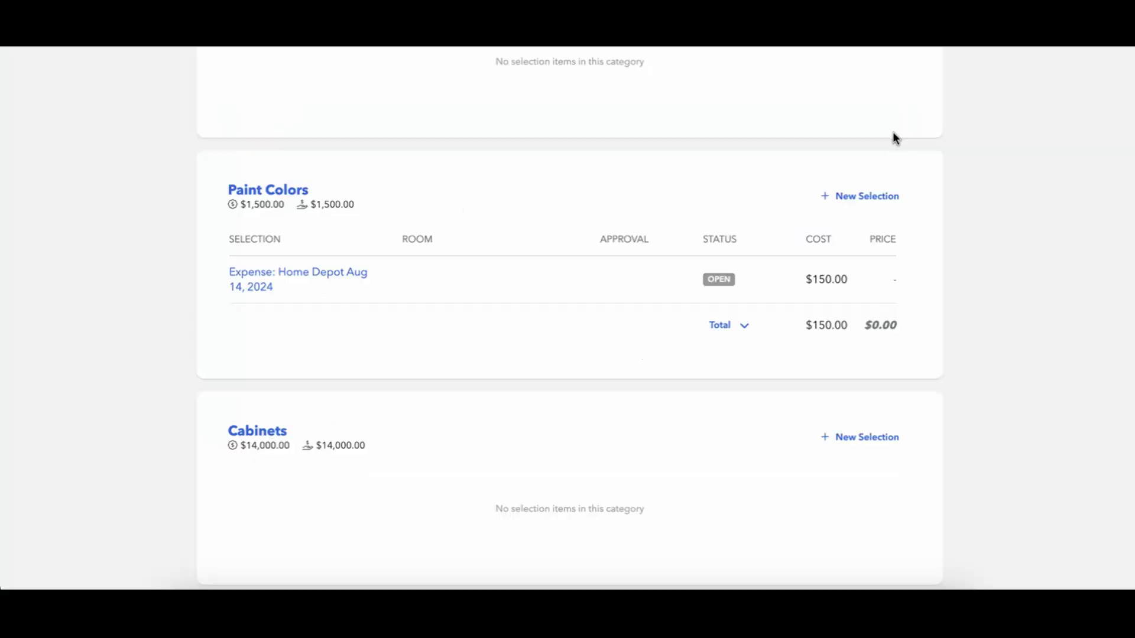
Open the Church Windows selection in the Windows category and check its options for adding a bill or expense
{"action": "scroll", "coordinate": [894, 136], "scroll_direction": "up", "scroll_amount": 15}
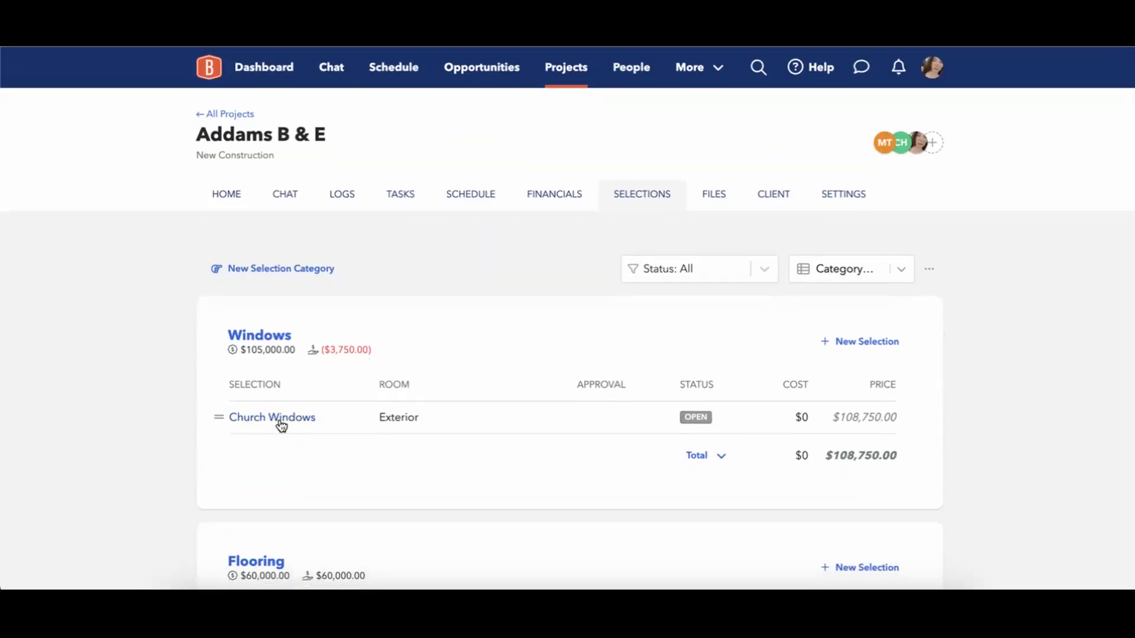
{"action": "left_click", "coordinate": [282, 421]}
{"action": "scroll", "coordinate": [491, 477], "scroll_direction": "down", "scroll_amount": 2}
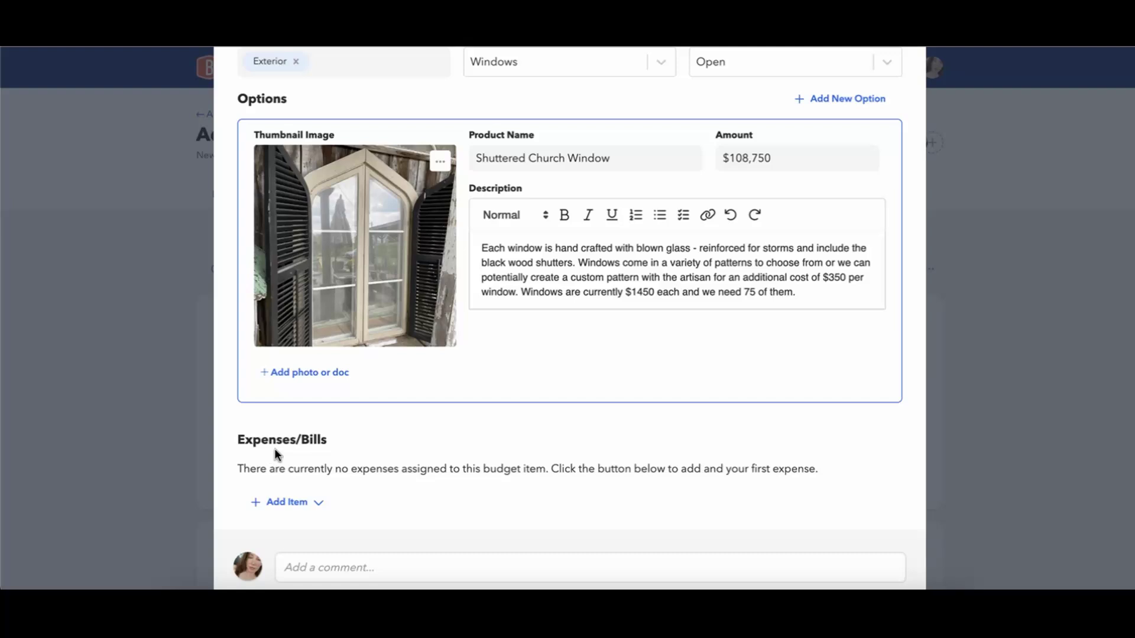
{"action": "left_click", "coordinate": [299, 506]}
{"action": "scroll", "coordinate": [325, 501], "scroll_direction": "down", "scroll_amount": 1}
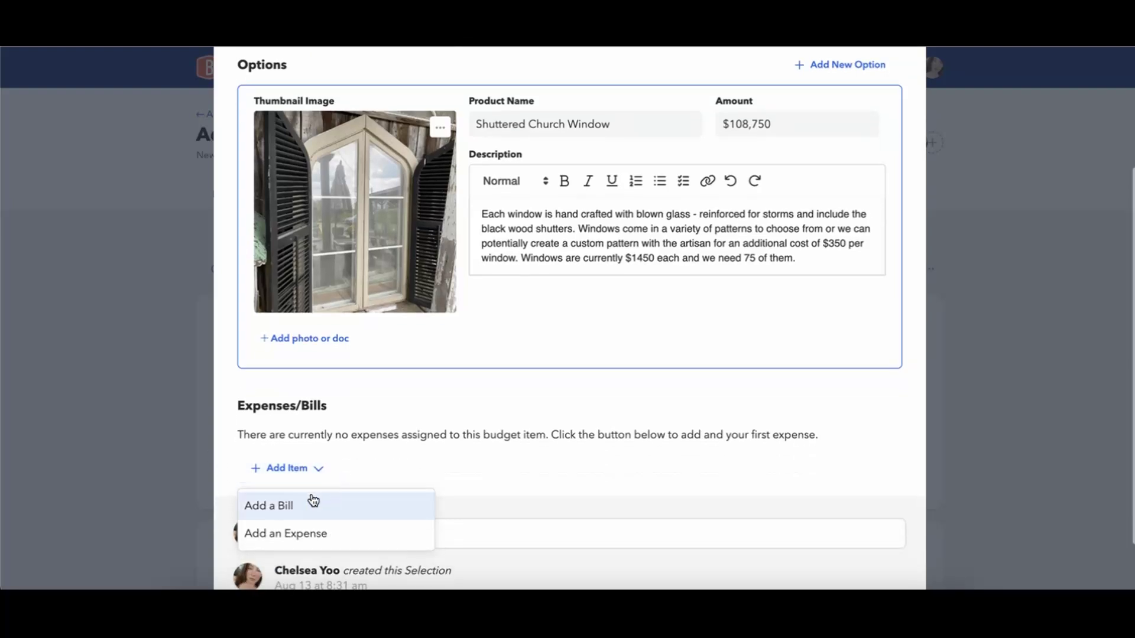
{"action": "left_click", "coordinate": [456, 399]}
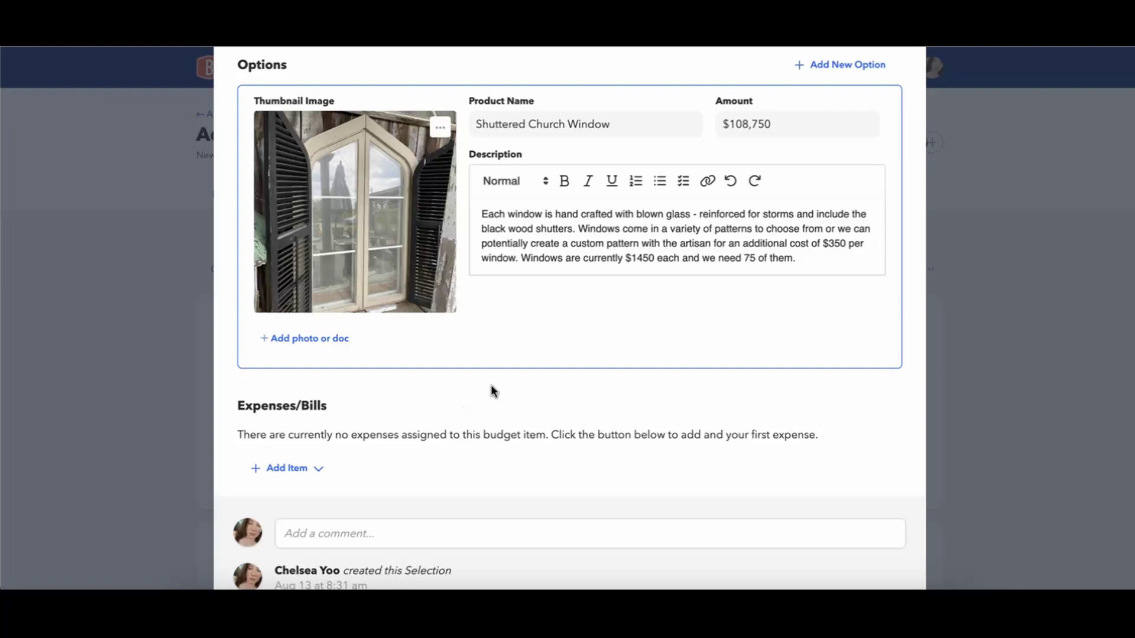
{"action": "scroll", "coordinate": [490, 391], "scroll_direction": "up", "scroll_amount": 5}
{"action": "left_click", "coordinate": [891, 123]}
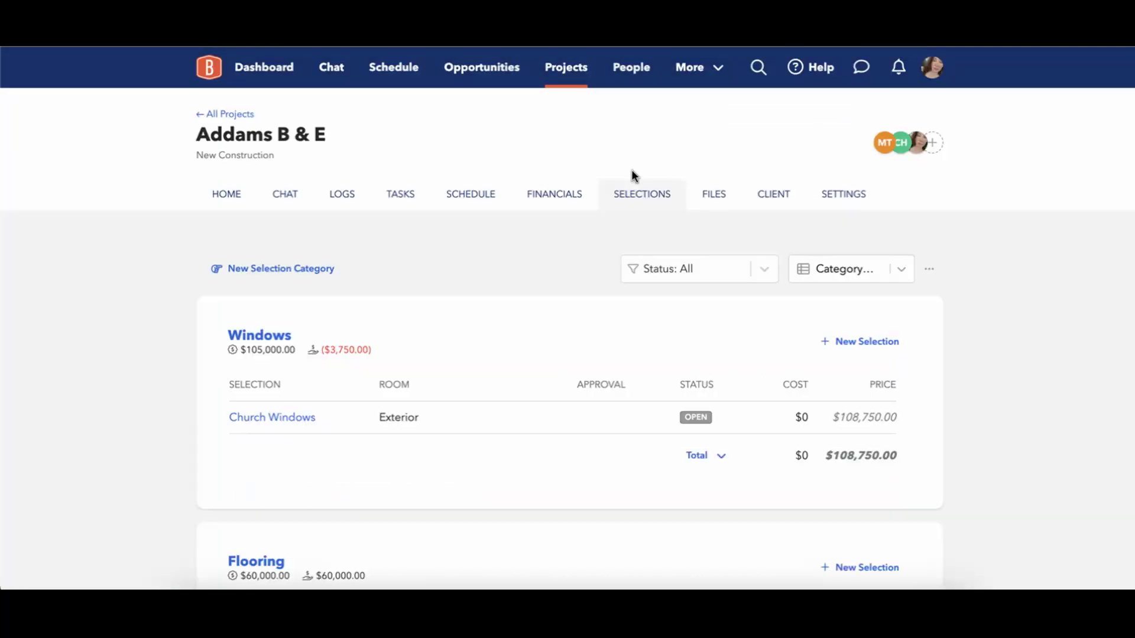
Open the Bills & Expenses list in the project's financials
{"action": "left_click", "coordinate": [562, 195]}
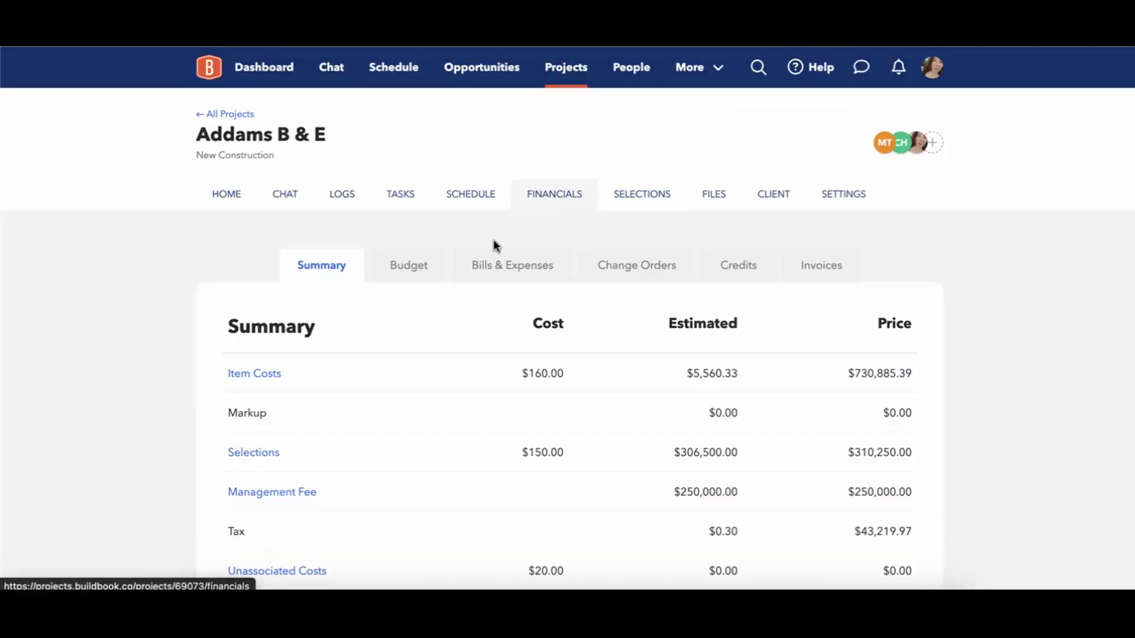
{"action": "left_click", "coordinate": [512, 272]}
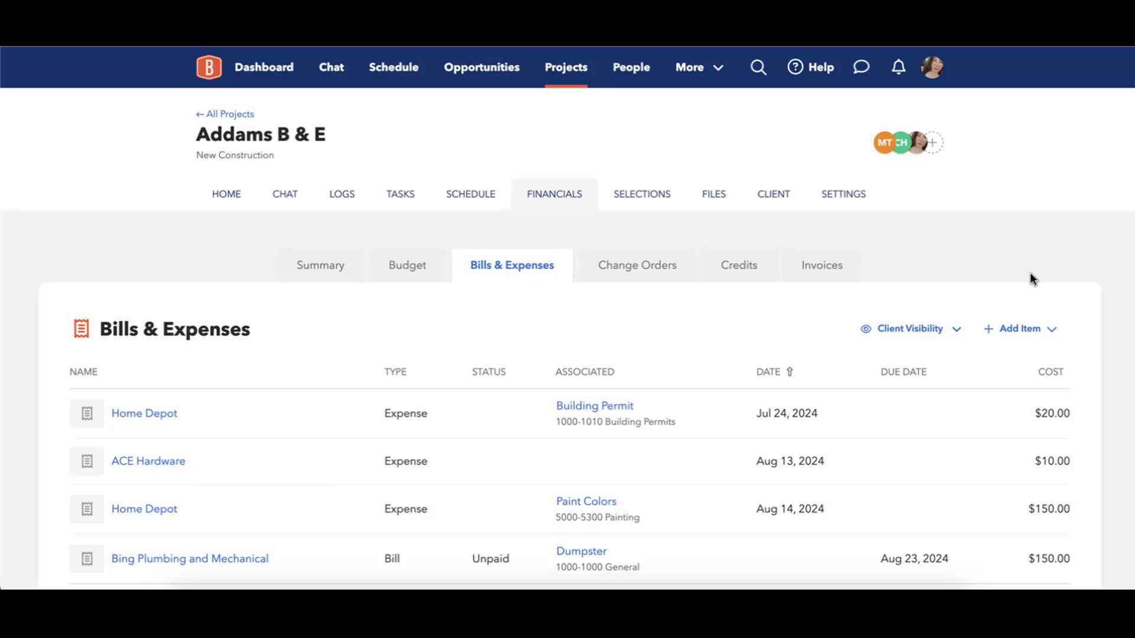
Try linking a new bill to the Windows budget line item and Church Windows selection, and discard the bill unsaved
{"action": "left_click", "coordinate": [1012, 328]}
{"action": "left_click", "coordinate": [1004, 368]}
{"action": "scroll", "coordinate": [707, 398], "scroll_direction": "down", "scroll_amount": 2}
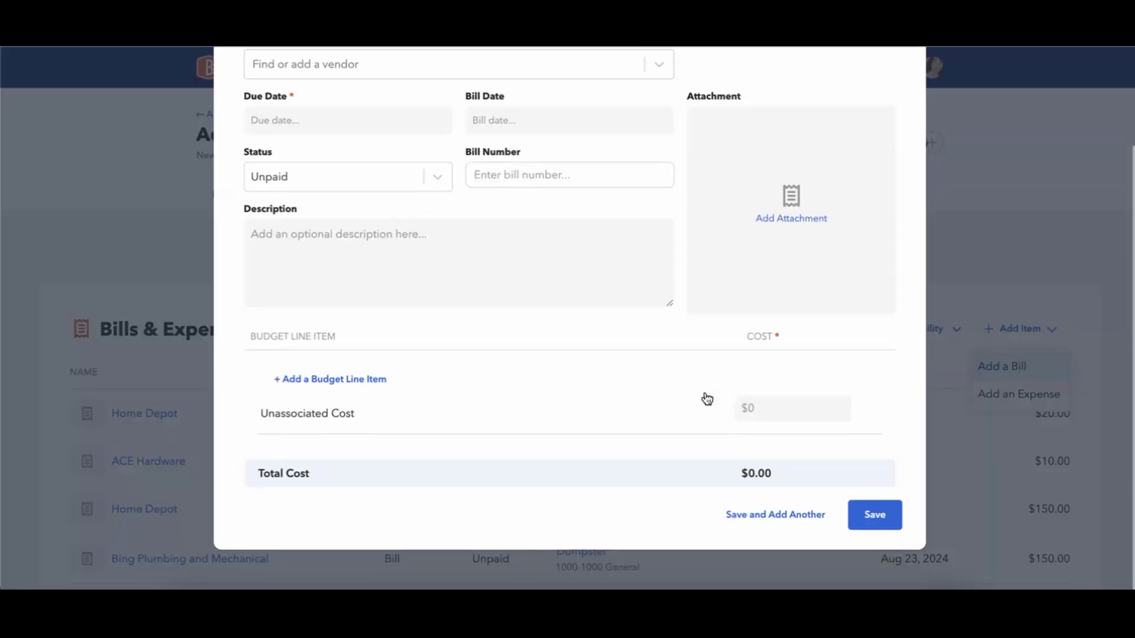
{"action": "left_click", "coordinate": [382, 383]}
{"action": "left_click", "coordinate": [376, 378]}
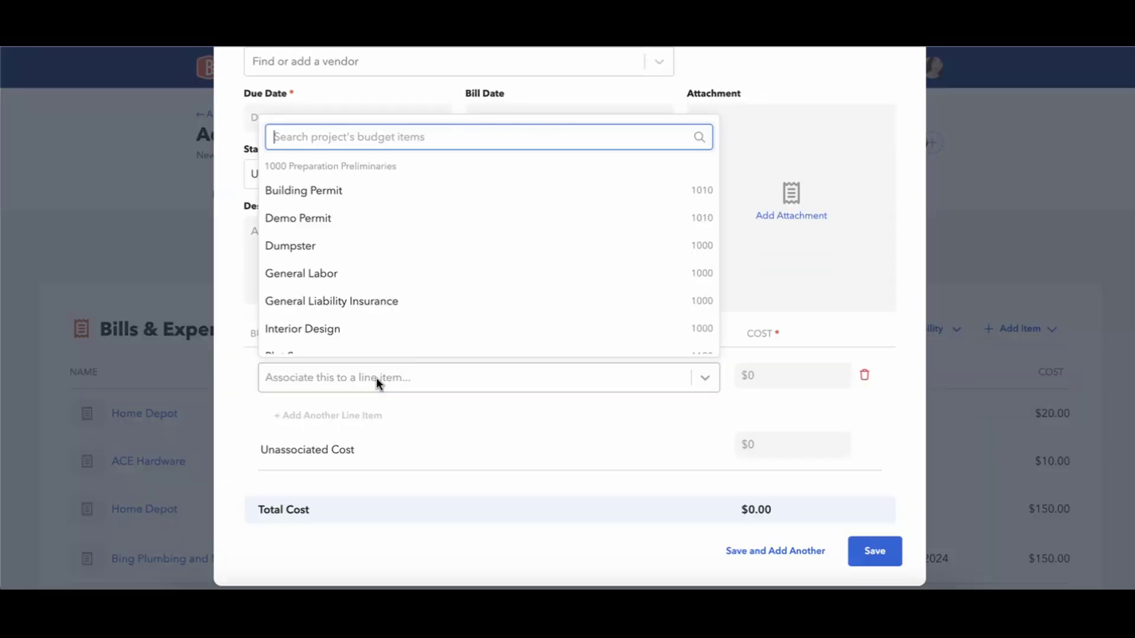
{"action": "type", "text": "win"}
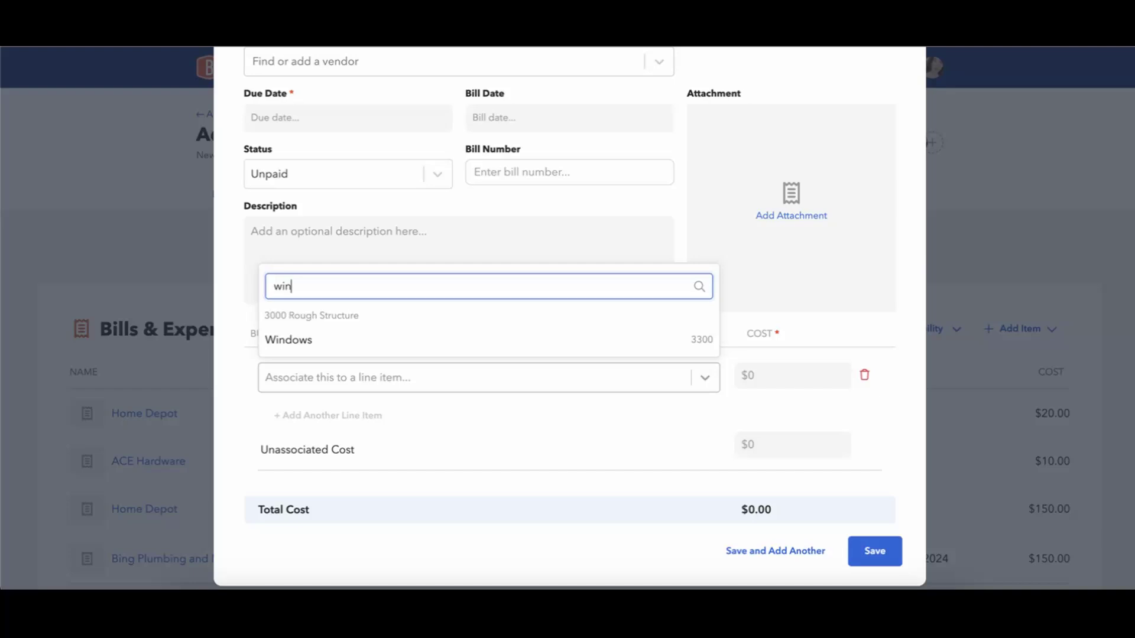
{"action": "left_click", "coordinate": [383, 331]}
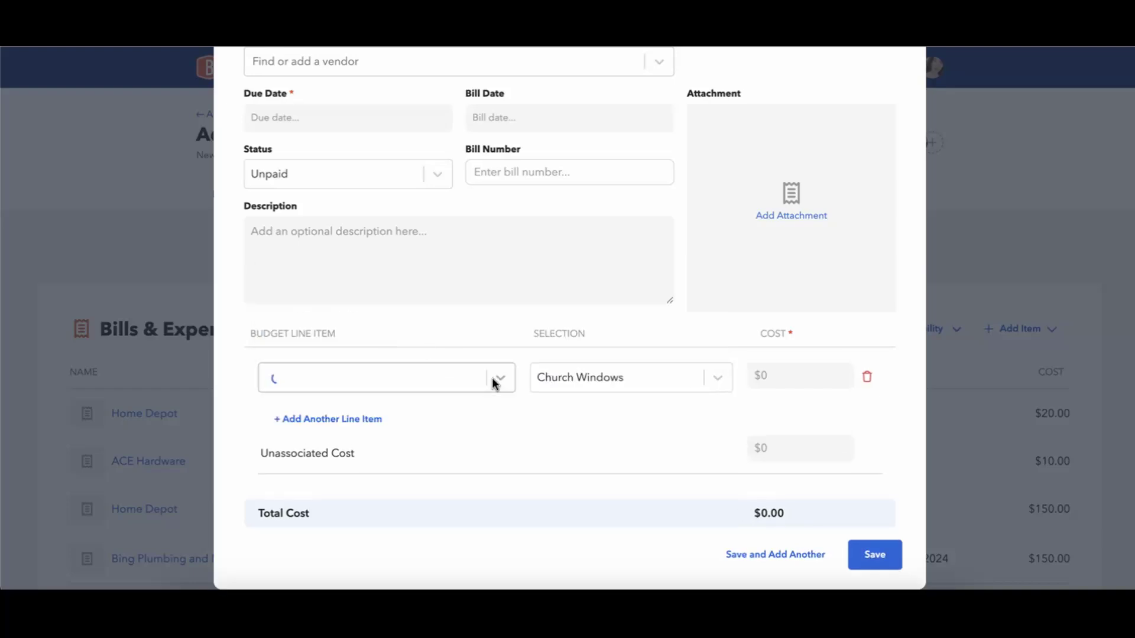
{"action": "left_click", "coordinate": [571, 383]}
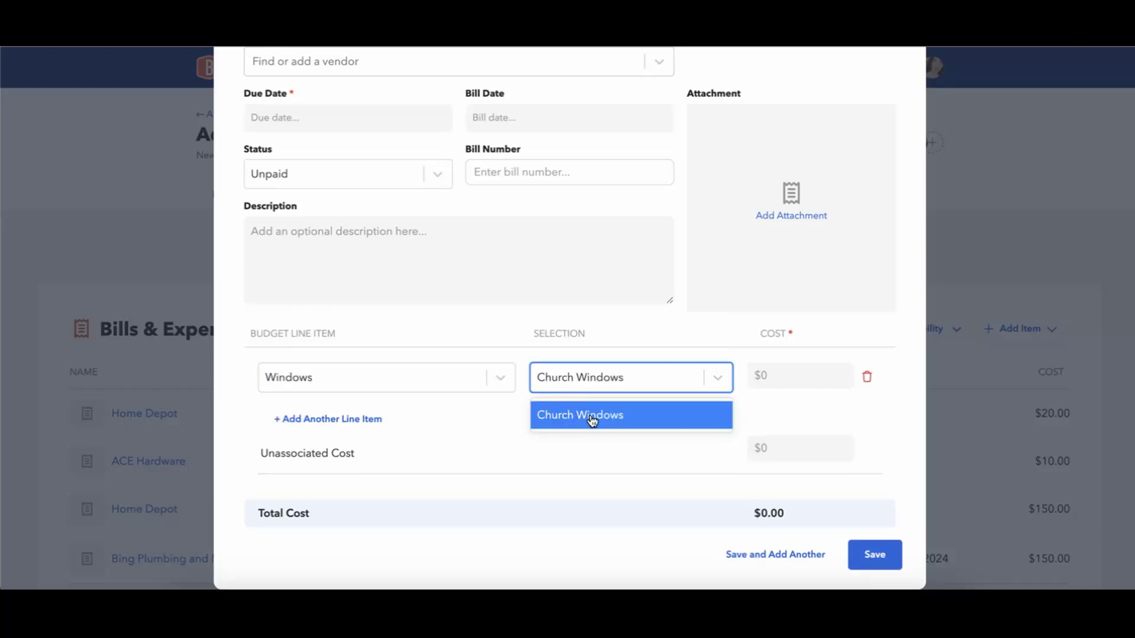
{"action": "left_click", "coordinate": [658, 425]}
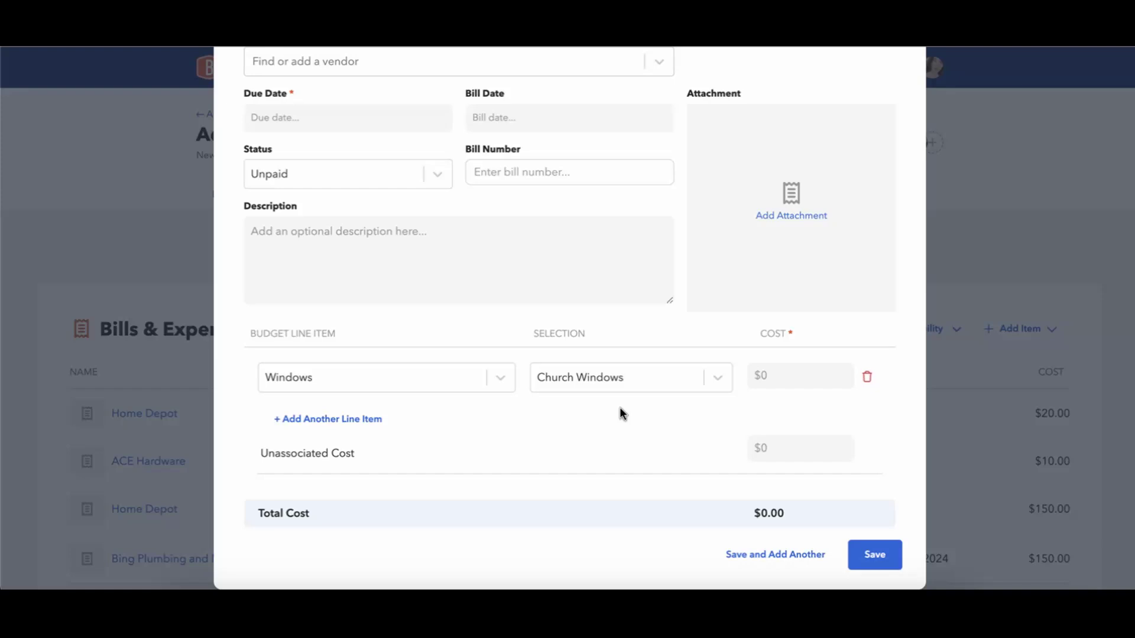
{"action": "scroll", "coordinate": [620, 407], "scroll_direction": "up", "scroll_amount": 3}
{"action": "left_click", "coordinate": [890, 127]}
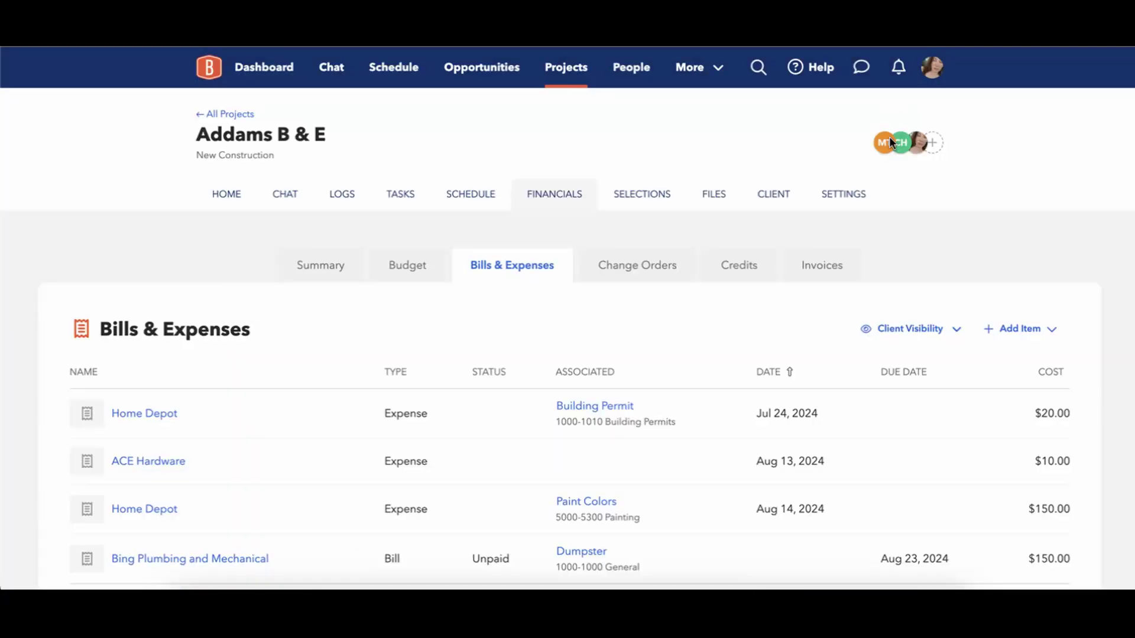
Review the project's bills and expenses list and examine its client visibility setting
{"action": "scroll", "coordinate": [972, 240], "scroll_direction": "down", "scroll_amount": 3}
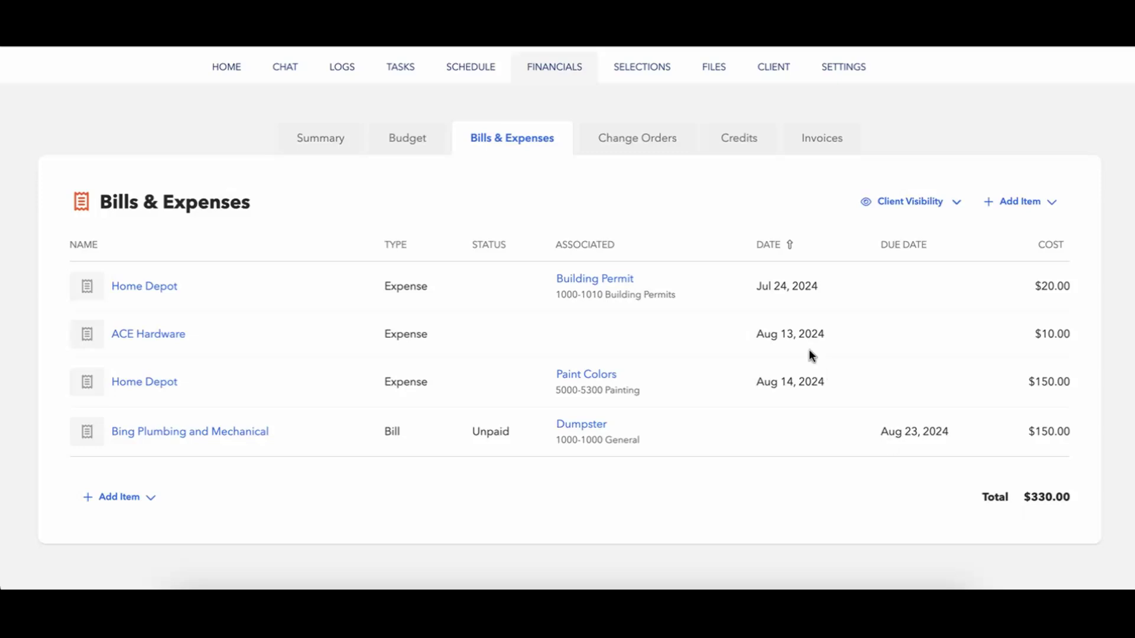
{"action": "left_click", "coordinate": [916, 202]}
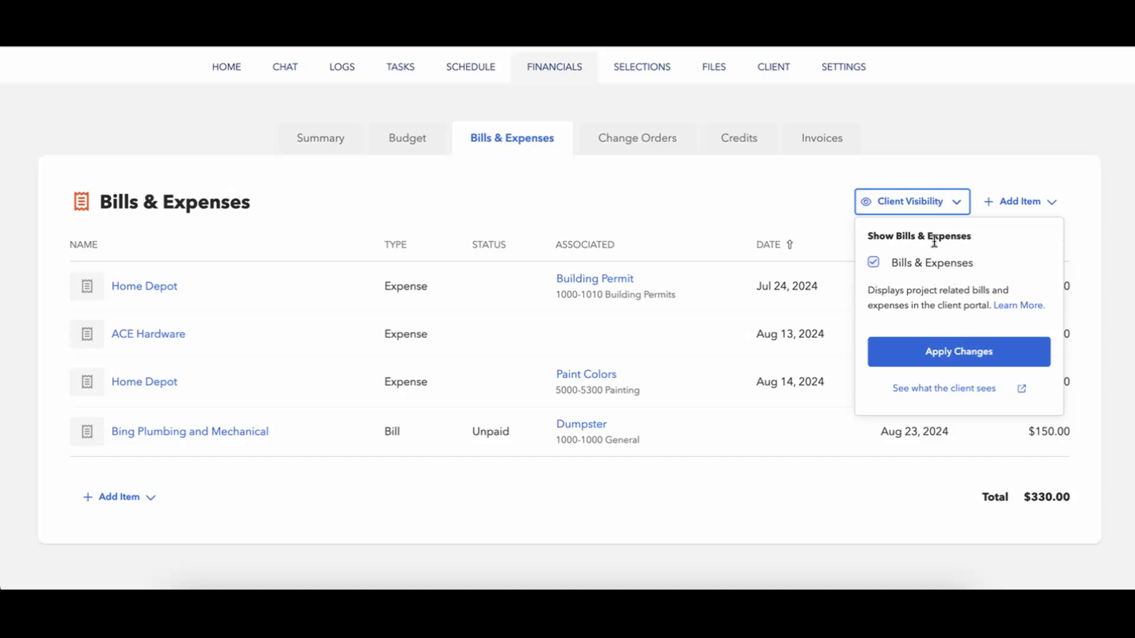
{"action": "left_click", "coordinate": [952, 206]}
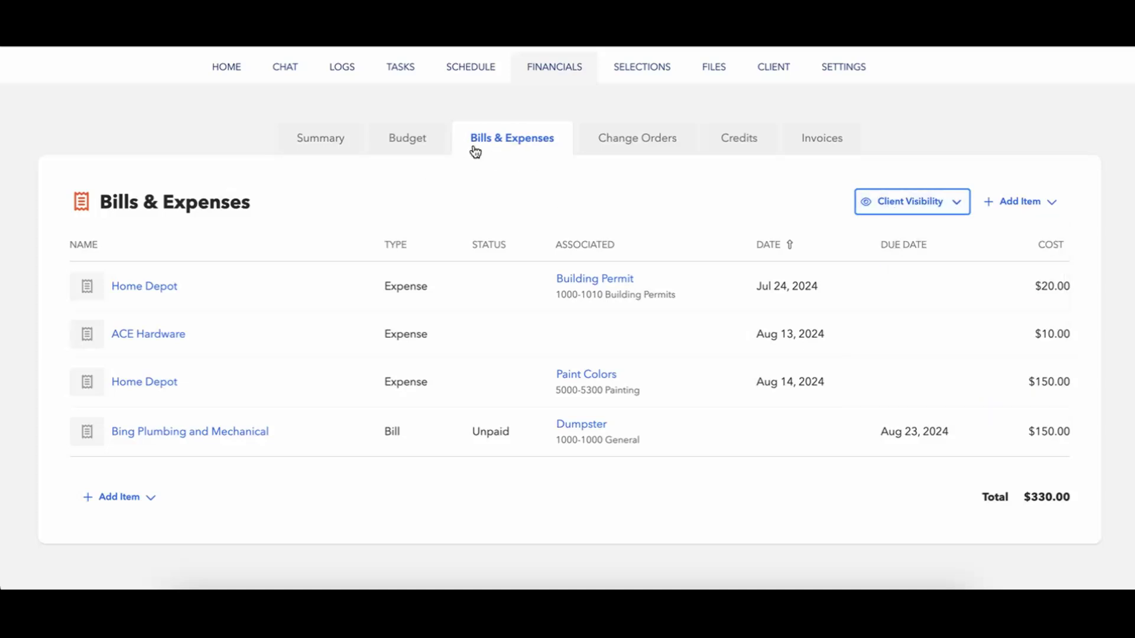
Examine the recorded costs in the project's budget and financial summary
{"action": "left_click", "coordinate": [409, 144]}
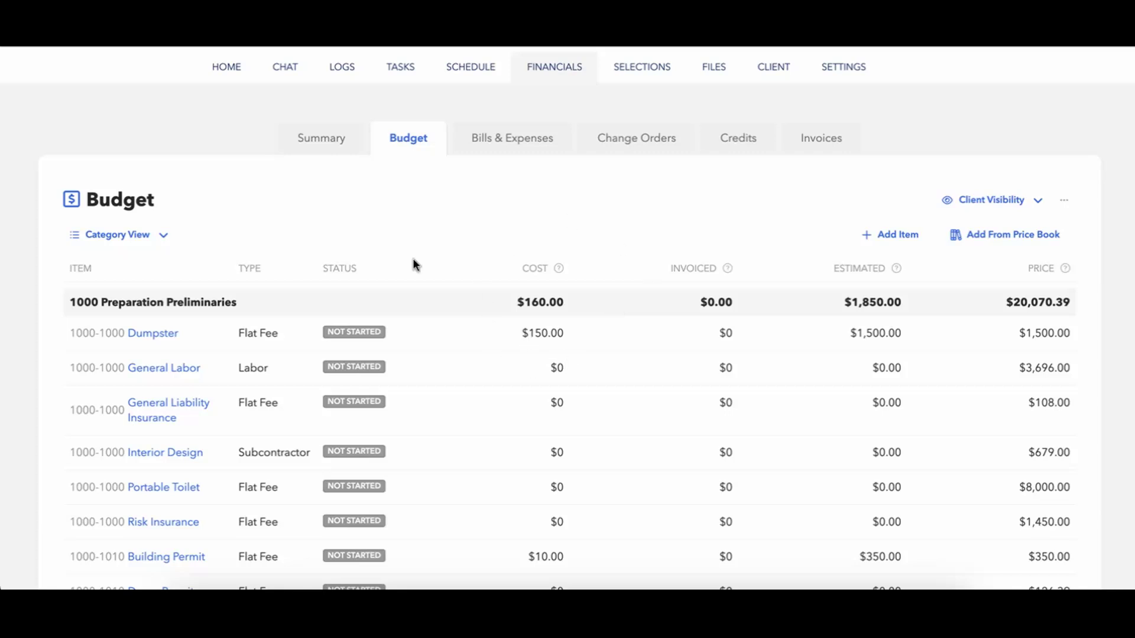
{"action": "left_click", "coordinate": [335, 144]}
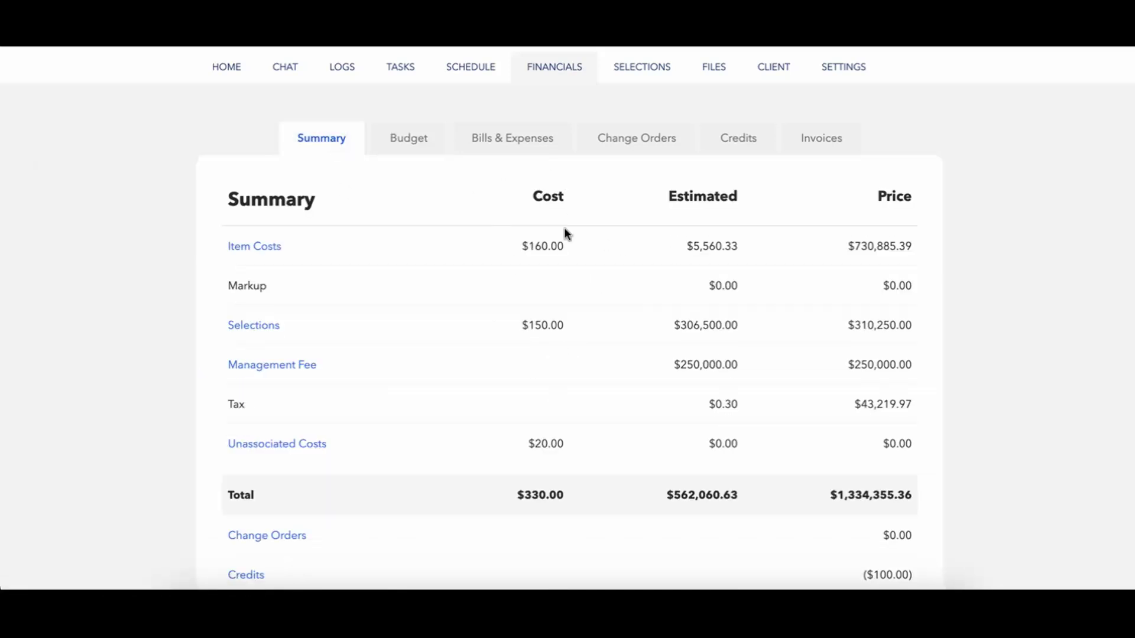
{"action": "left_click", "coordinate": [415, 141]}
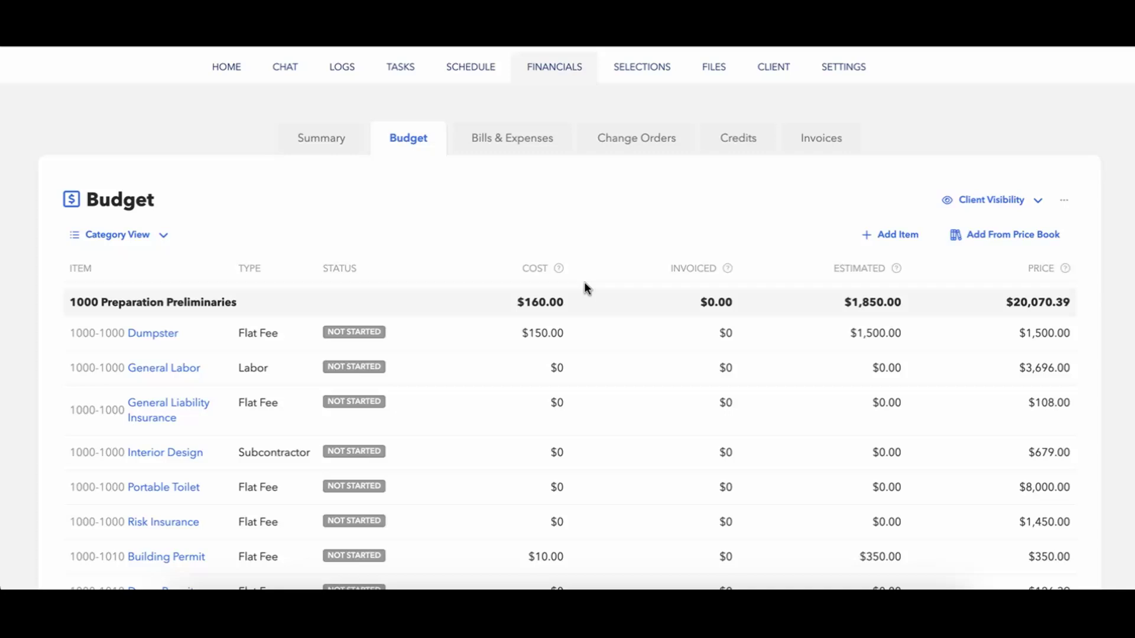
Return to the project's Bills & Expenses list and recheck whether it is shown in the client portal
{"action": "left_click", "coordinate": [548, 141]}
{"action": "left_click", "coordinate": [936, 204]}
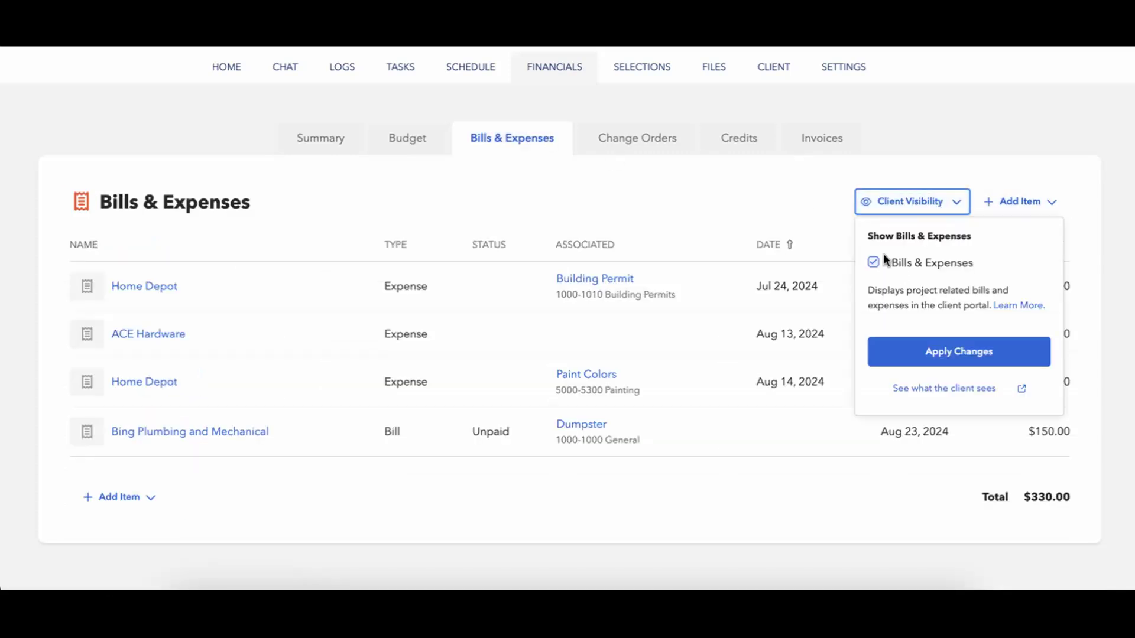
{"action": "left_click", "coordinate": [940, 156]}
{"action": "scroll", "coordinate": [940, 155], "scroll_direction": "up", "scroll_amount": 3}
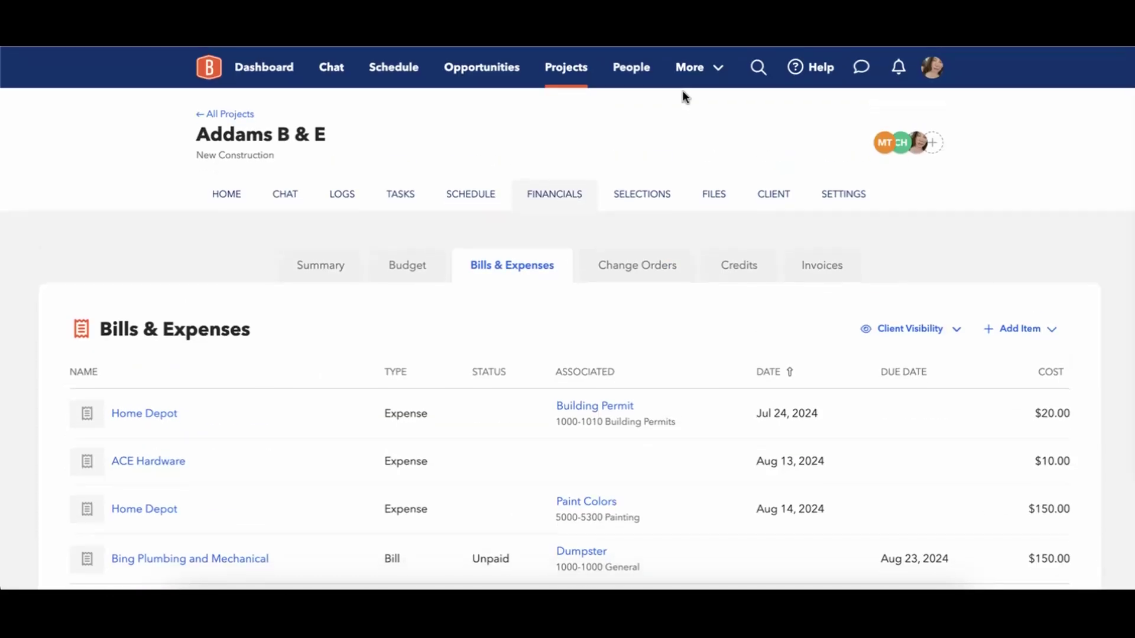
Open the company-wide Bills & Expenses list and look through the entries for all projects
{"action": "left_click", "coordinate": [691, 77]}
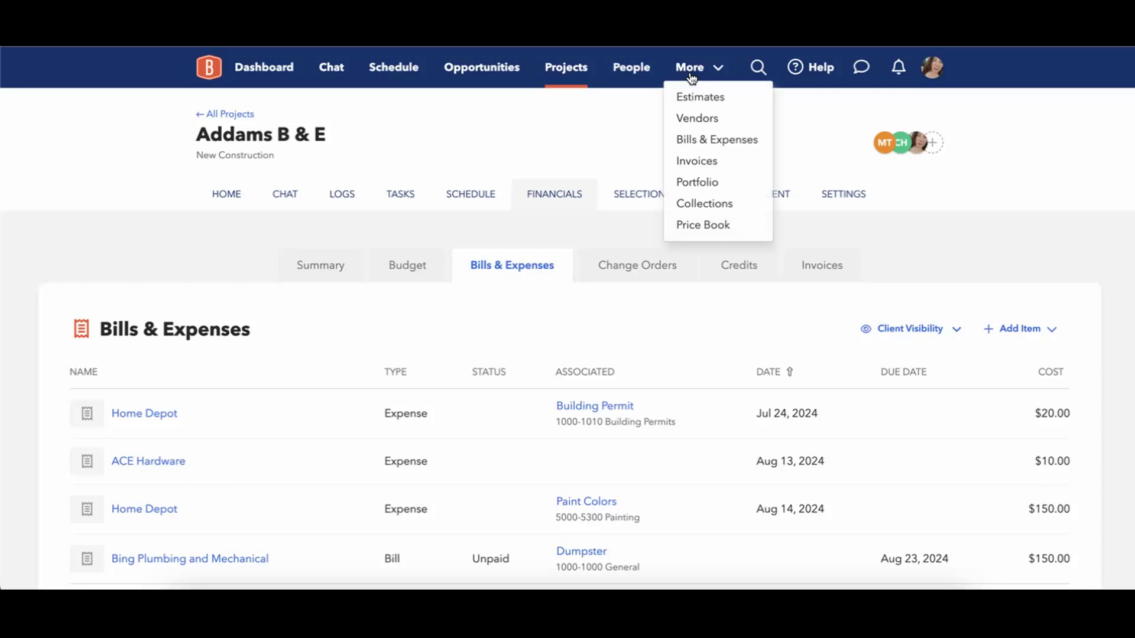
{"action": "left_click", "coordinate": [704, 142]}
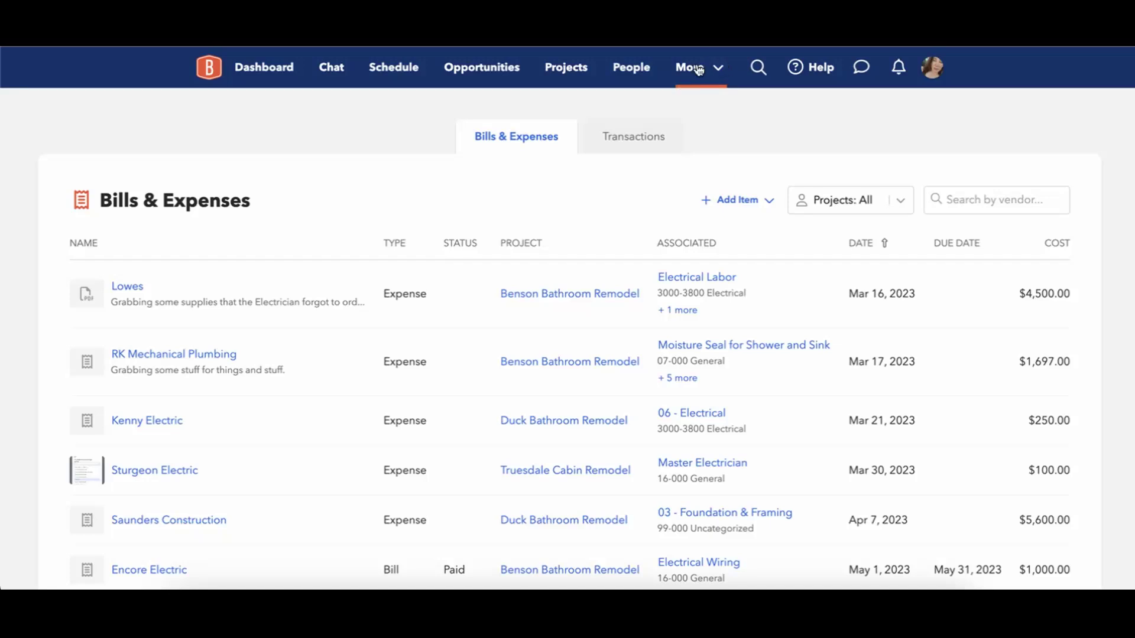
{"action": "left_click", "coordinate": [718, 76]}
{"action": "scroll", "coordinate": [708, 313], "scroll_direction": "down", "scroll_amount": 1}
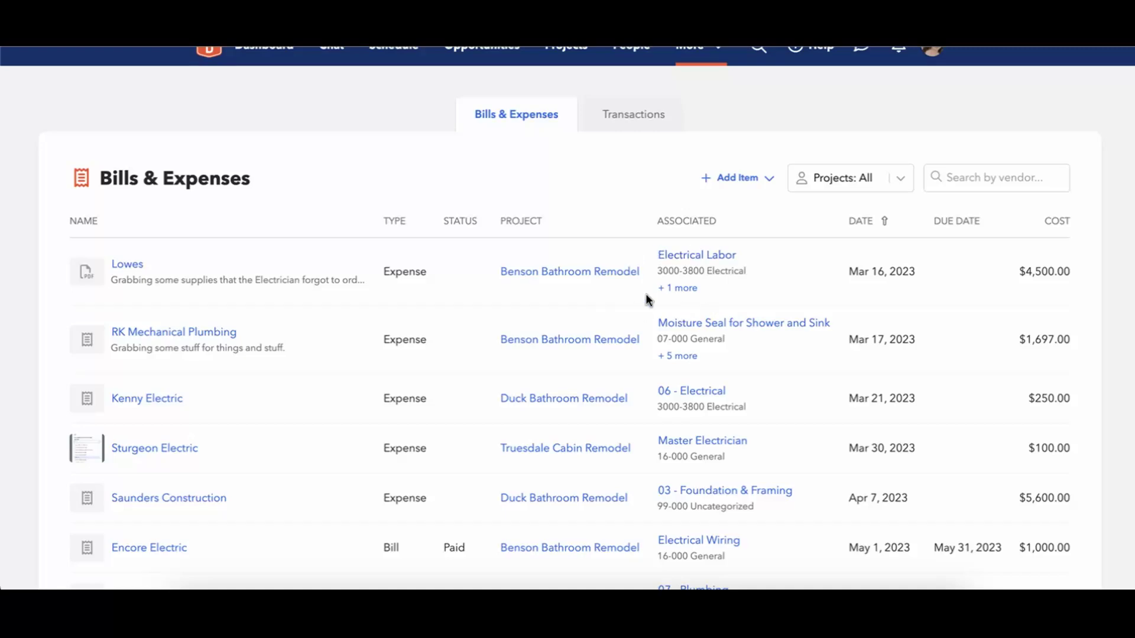
{"action": "scroll", "coordinate": [696, 308], "scroll_direction": "down", "scroll_amount": 10}
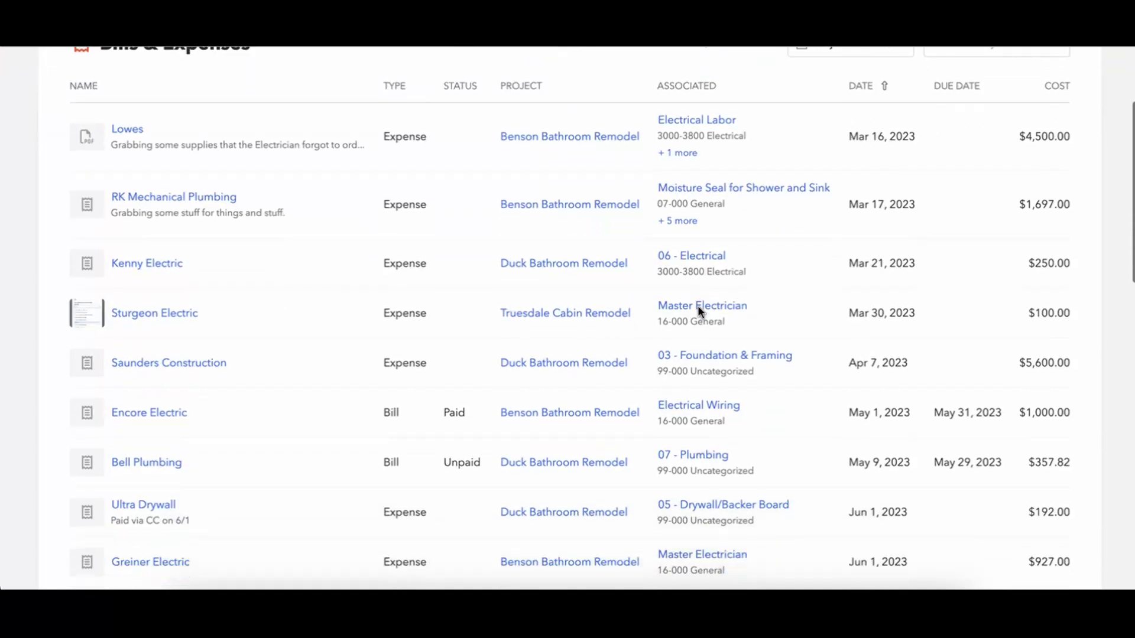
{"action": "scroll", "coordinate": [698, 310], "scroll_direction": "down", "scroll_amount": 7}
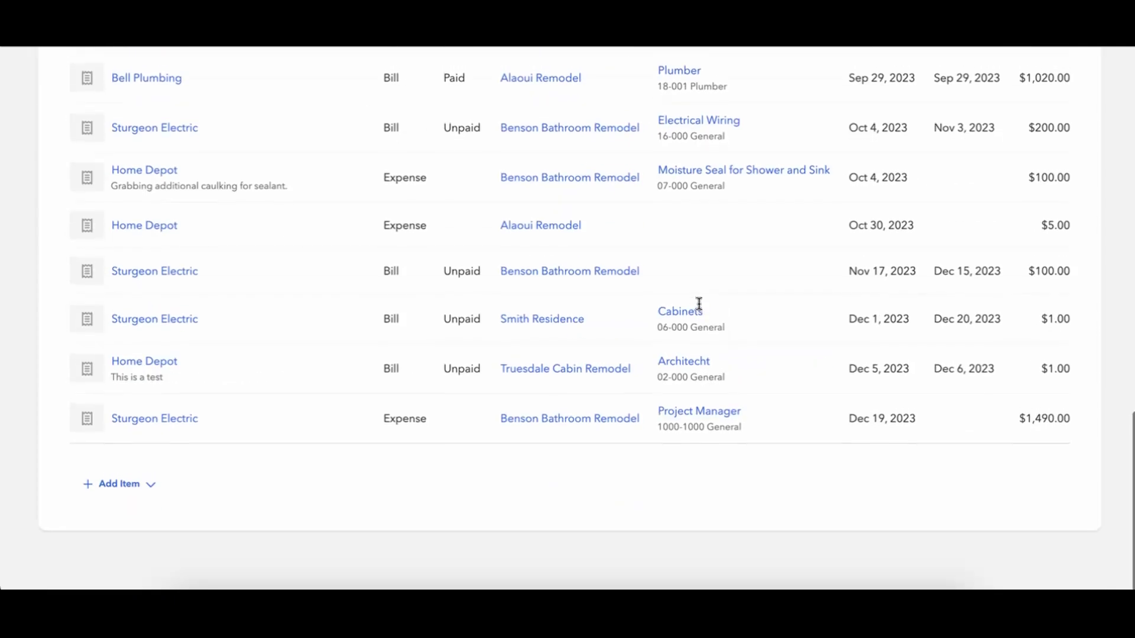
{"action": "scroll", "coordinate": [698, 308], "scroll_direction": "down", "scroll_amount": 10}
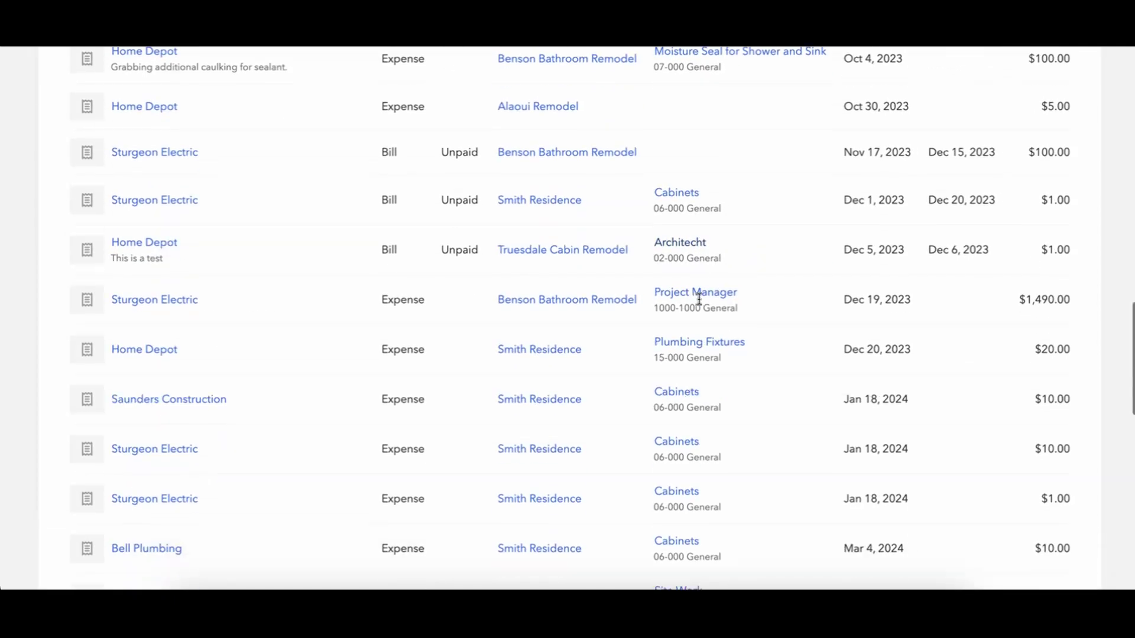
{"action": "scroll", "coordinate": [698, 298], "scroll_direction": "up", "scroll_amount": 20}
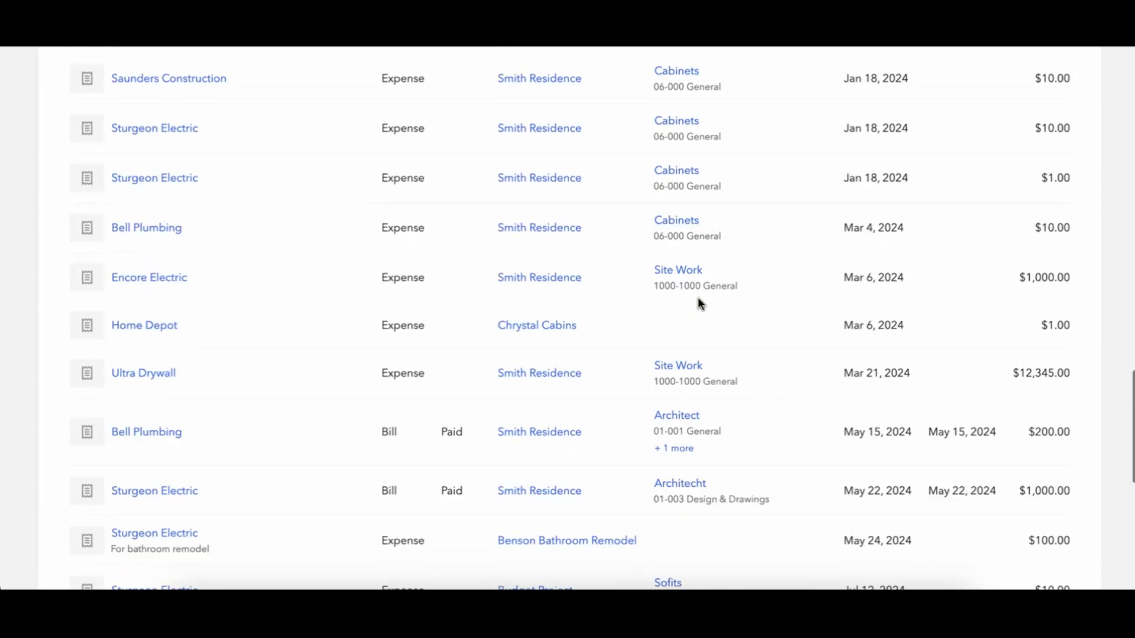
{"action": "scroll", "coordinate": [698, 303], "scroll_direction": "up", "scroll_amount": 2}
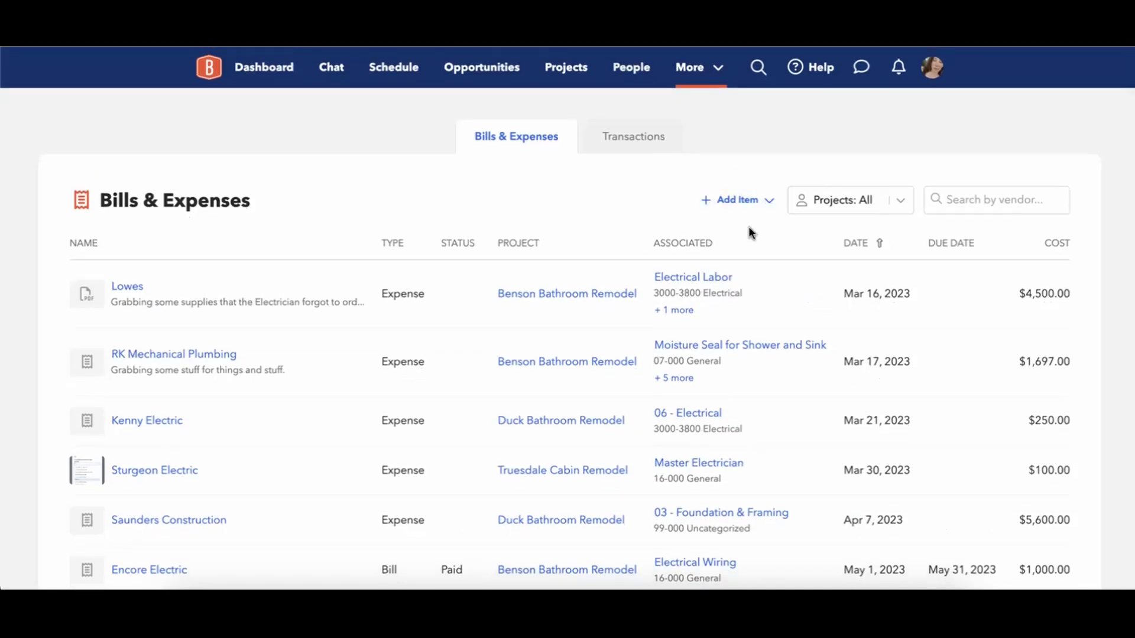
Start a new company-wide bill for vendor RK Mechanical Plumbing with a due date of August 21
{"action": "left_click", "coordinate": [732, 210]}
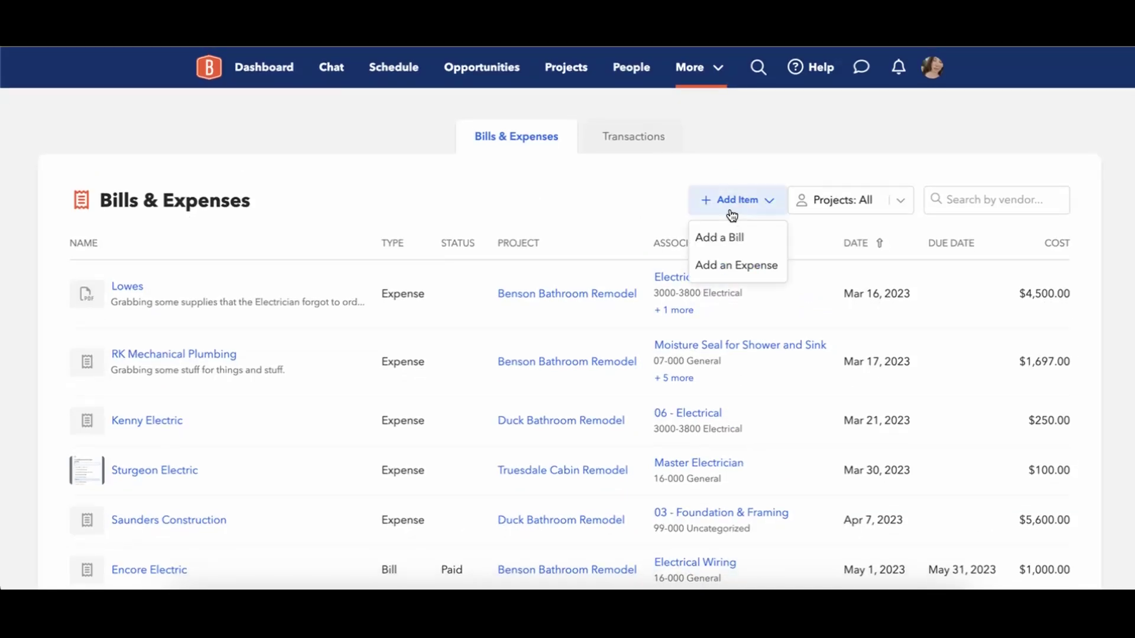
{"action": "left_click", "coordinate": [735, 243]}
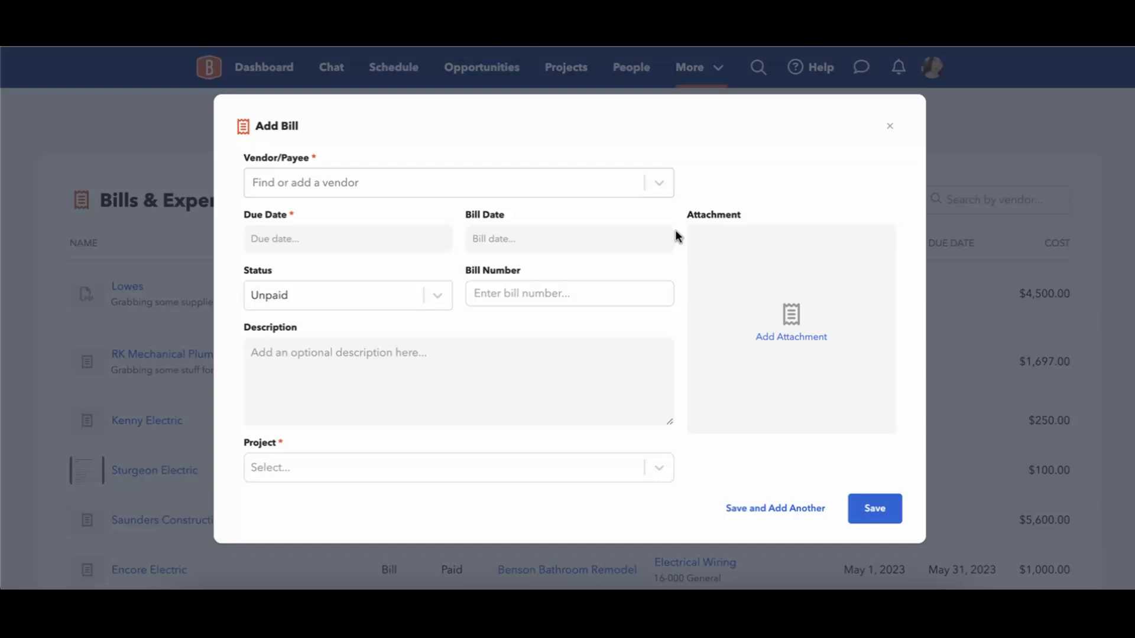
{"action": "scroll", "coordinate": [676, 234], "scroll_direction": "down", "scroll_amount": 1}
{"action": "left_click", "coordinate": [659, 183]}
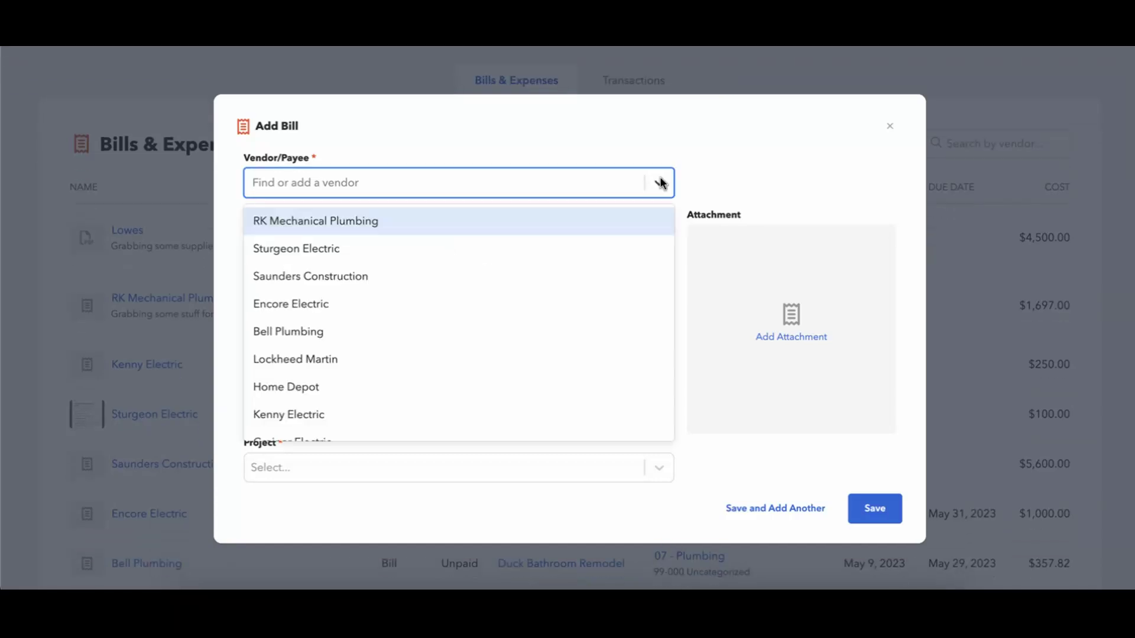
{"action": "left_click", "coordinate": [503, 222]}
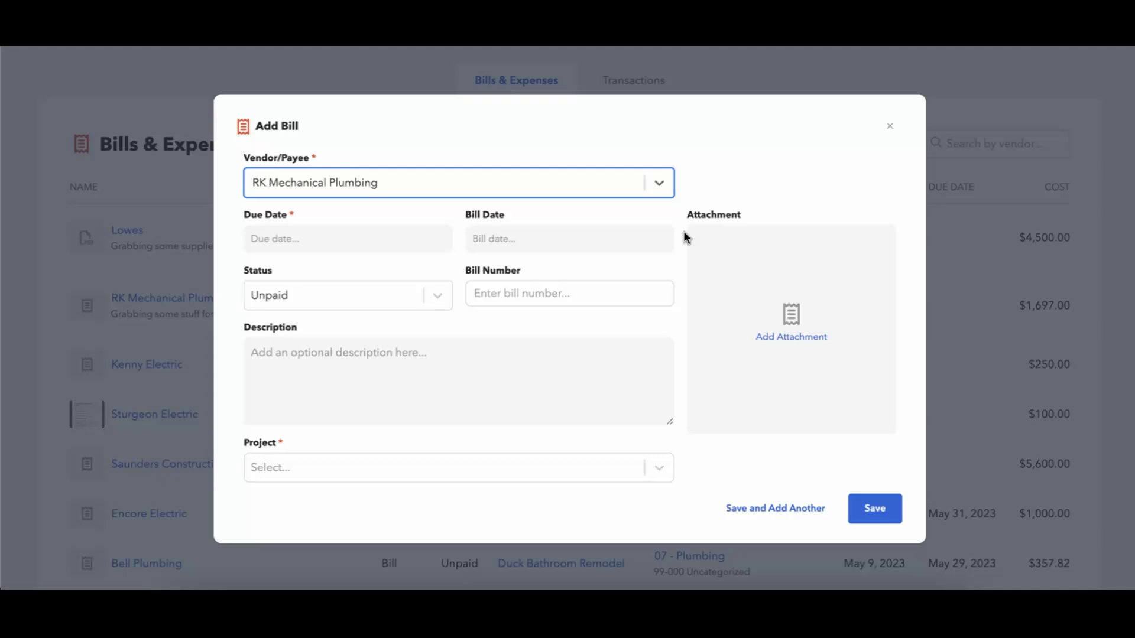
{"action": "scroll", "coordinate": [681, 232], "scroll_direction": "down", "scroll_amount": 1}
{"action": "left_click", "coordinate": [393, 251]}
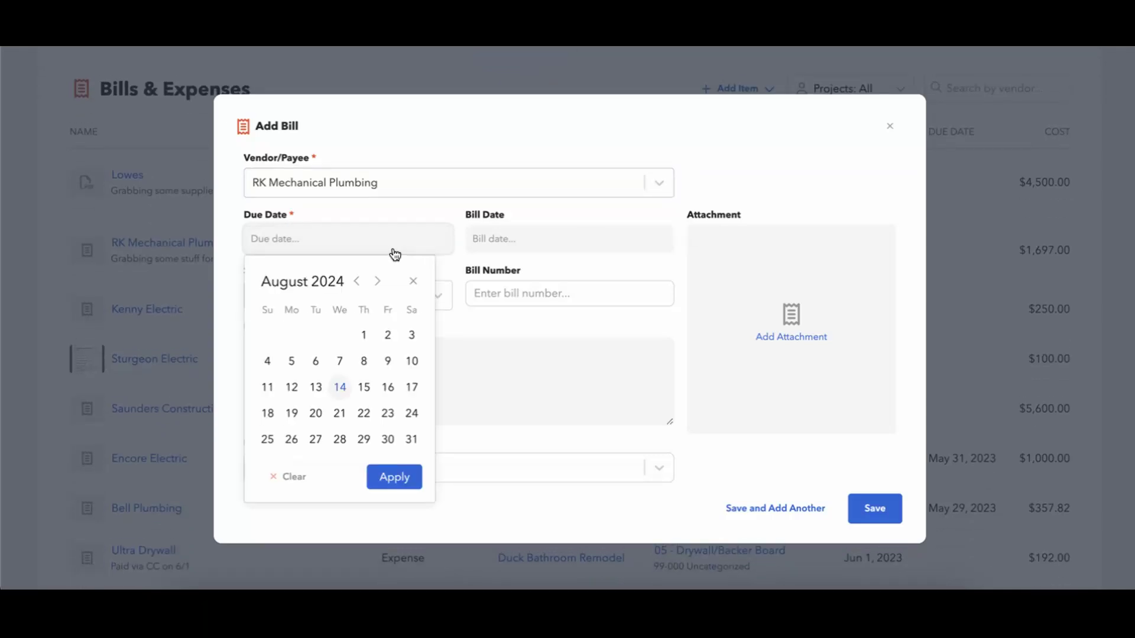
{"action": "left_click", "coordinate": [339, 413]}
{"action": "left_click", "coordinate": [395, 476]}
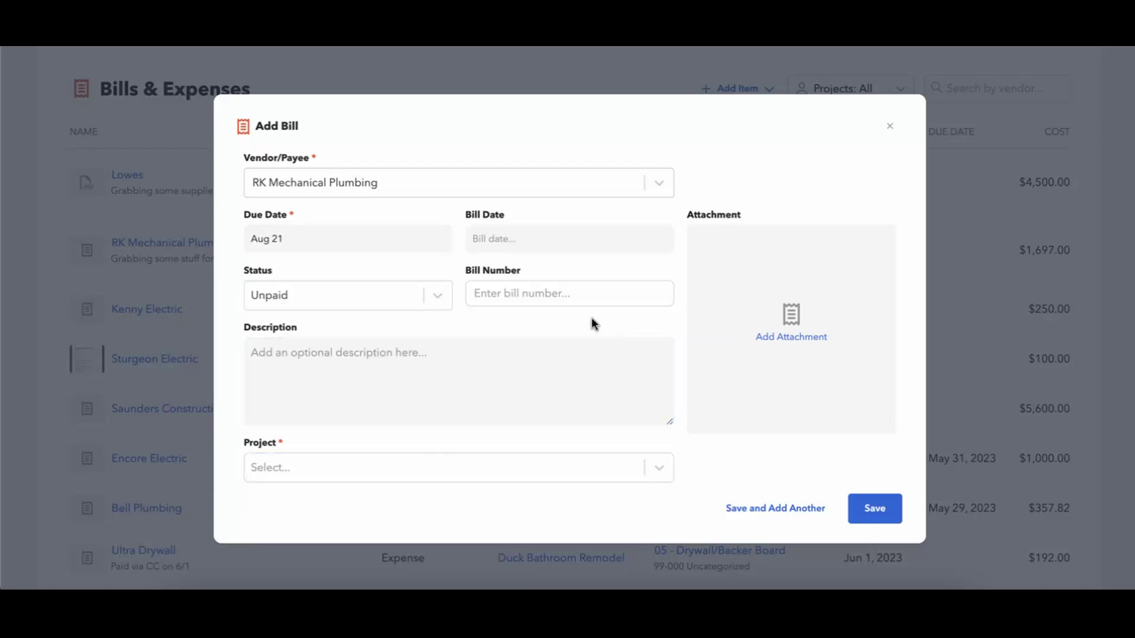
Assign the bill to both the Addams B & E and Black Home Remodel projects
{"action": "scroll", "coordinate": [591, 317], "scroll_direction": "down", "scroll_amount": 1}
{"action": "left_click", "coordinate": [380, 470]}
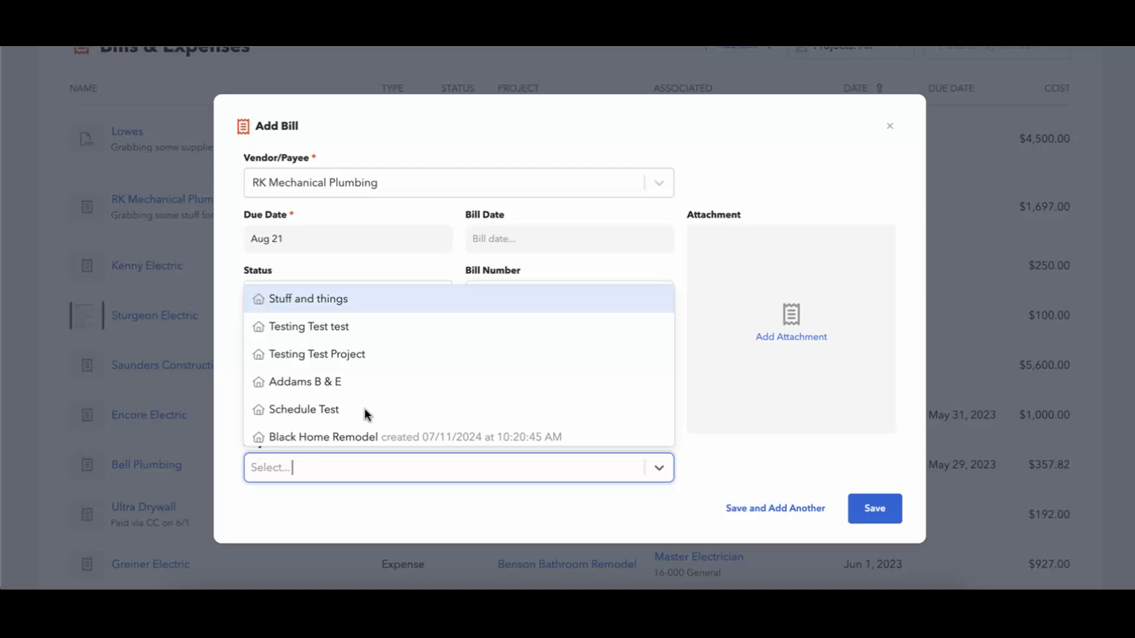
{"action": "left_click", "coordinate": [357, 381]}
{"action": "left_click", "coordinate": [402, 464]}
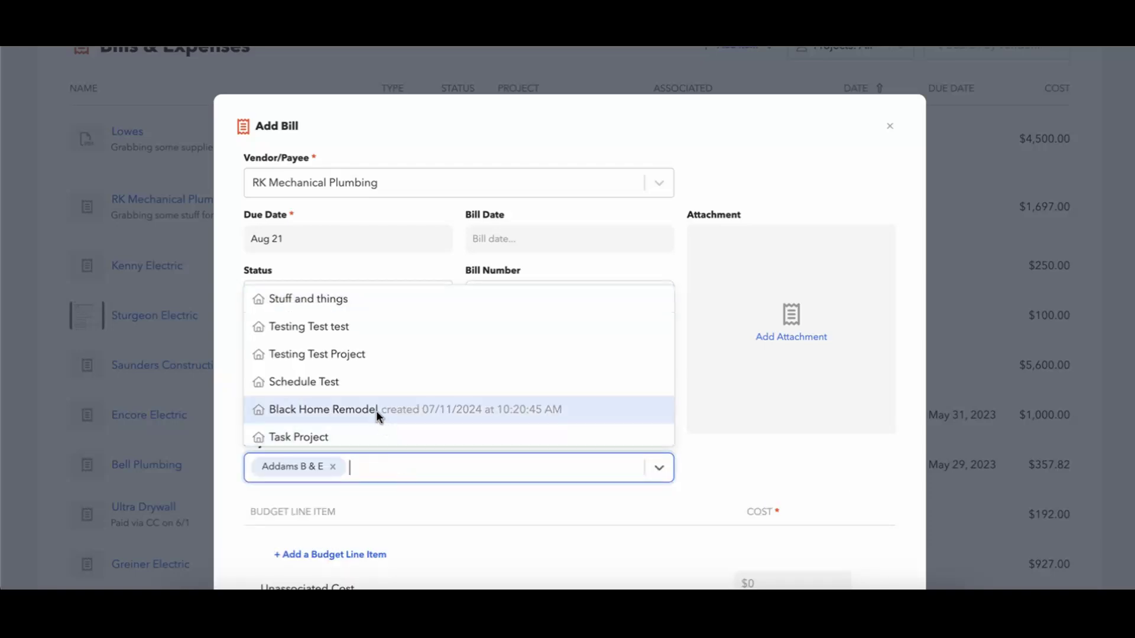
{"action": "left_click", "coordinate": [405, 409]}
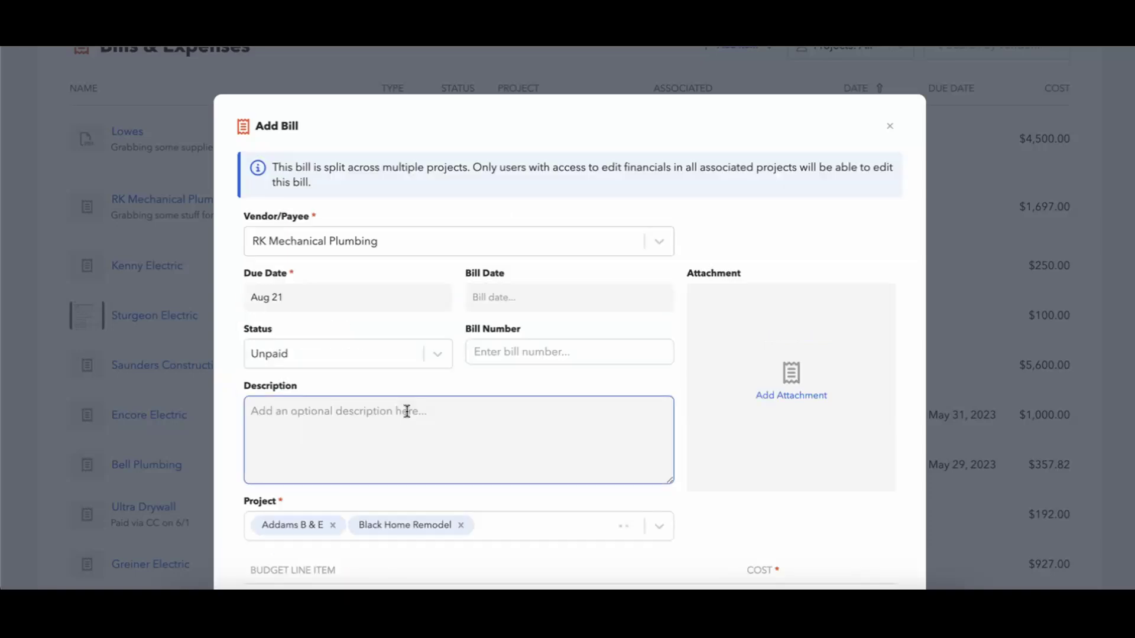
{"action": "left_click", "coordinate": [596, 523]}
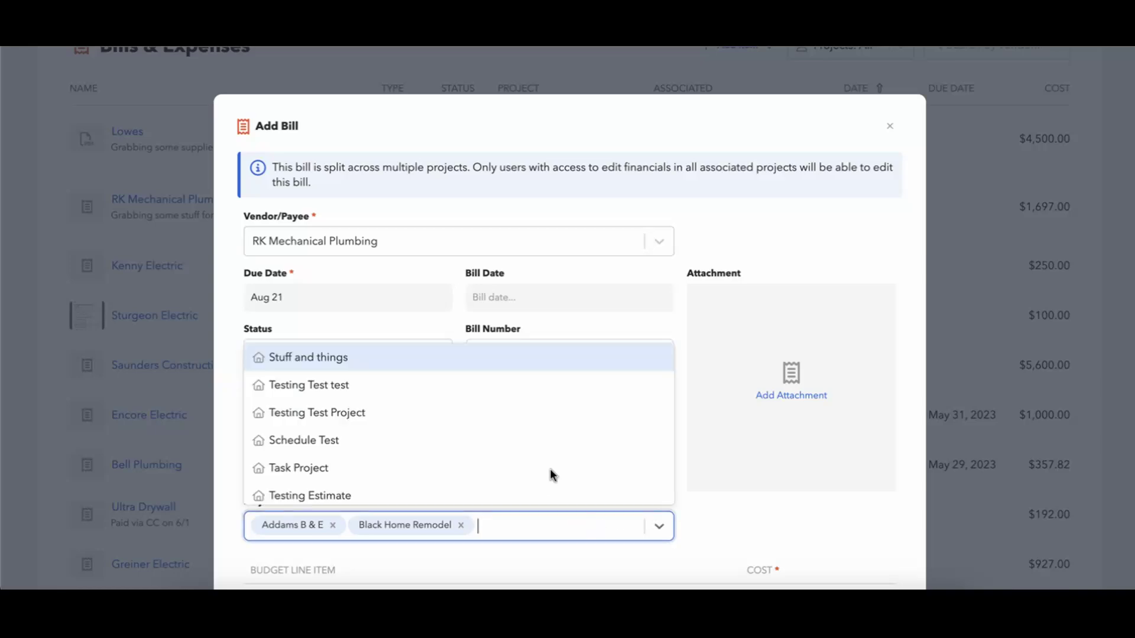
{"action": "scroll", "coordinate": [522, 467], "scroll_direction": "down", "scroll_amount": 2}
{"action": "scroll", "coordinate": [497, 467], "scroll_direction": "down", "scroll_amount": 2}
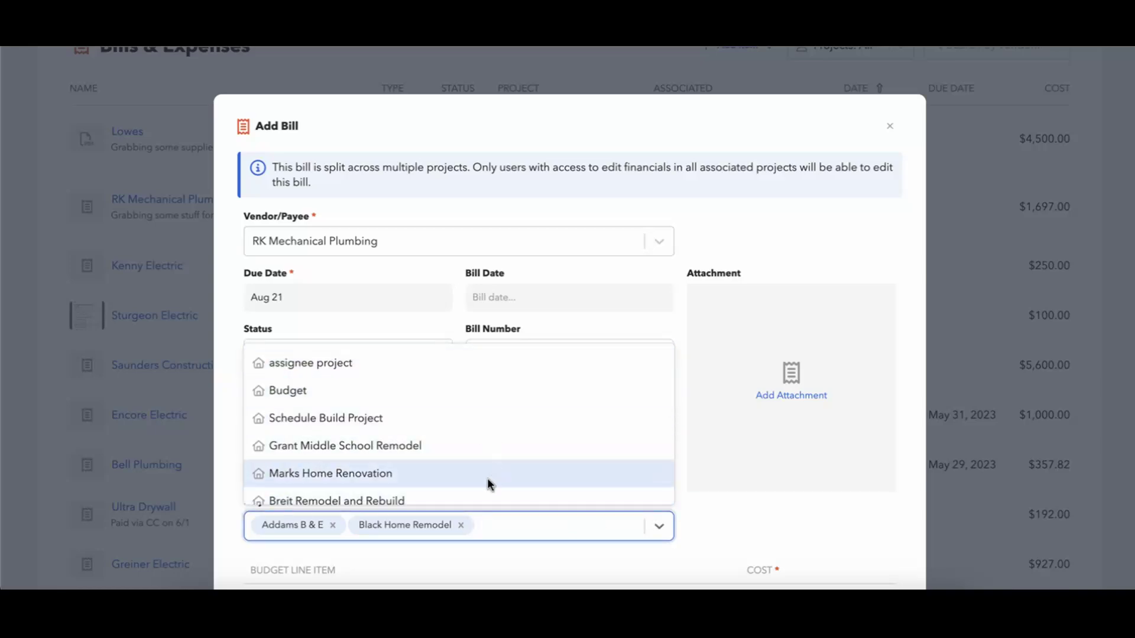
{"action": "scroll", "coordinate": [487, 484], "scroll_direction": "down", "scroll_amount": 1}
{"action": "scroll", "coordinate": [487, 483], "scroll_direction": "down", "scroll_amount": 3}
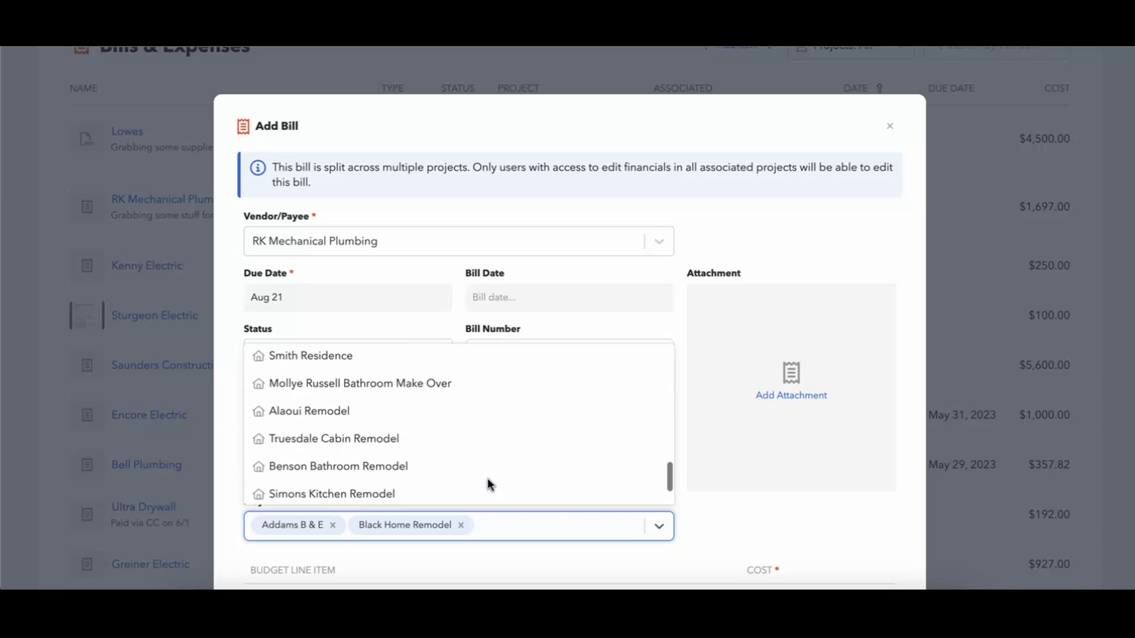
{"action": "left_click", "coordinate": [710, 530]}
Add a blank budget line item under each of the bill's two projects and view Black Home Remodel's available budget items
{"action": "scroll", "coordinate": [705, 536], "scroll_direction": "down", "scroll_amount": 3}
{"action": "scroll", "coordinate": [613, 426], "scroll_direction": "down", "scroll_amount": 3}
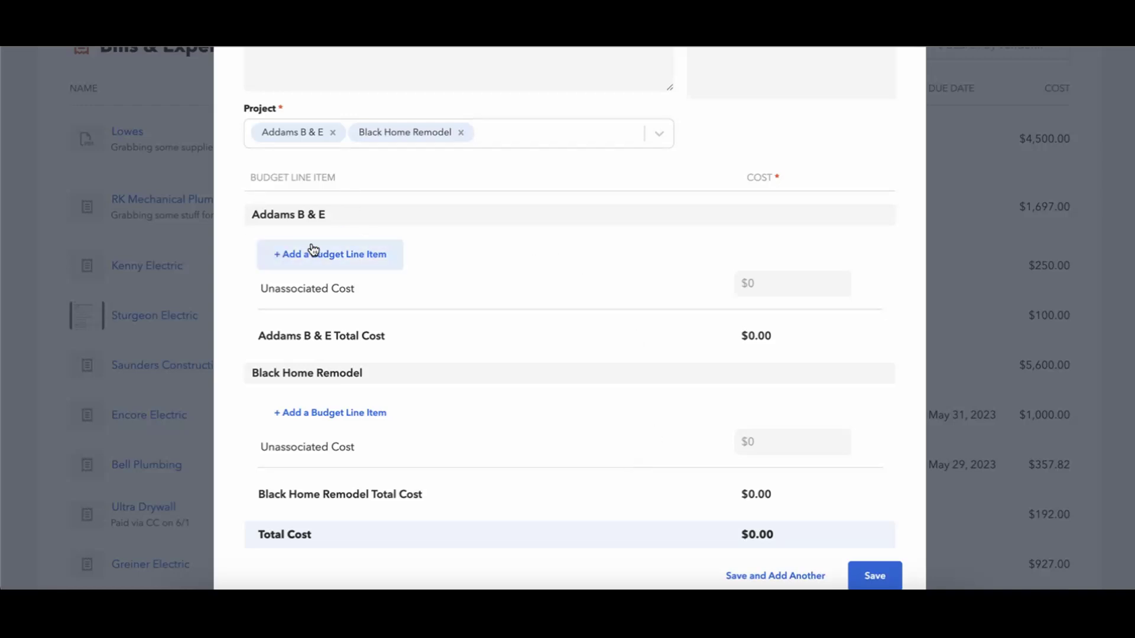
{"action": "left_click", "coordinate": [353, 258]}
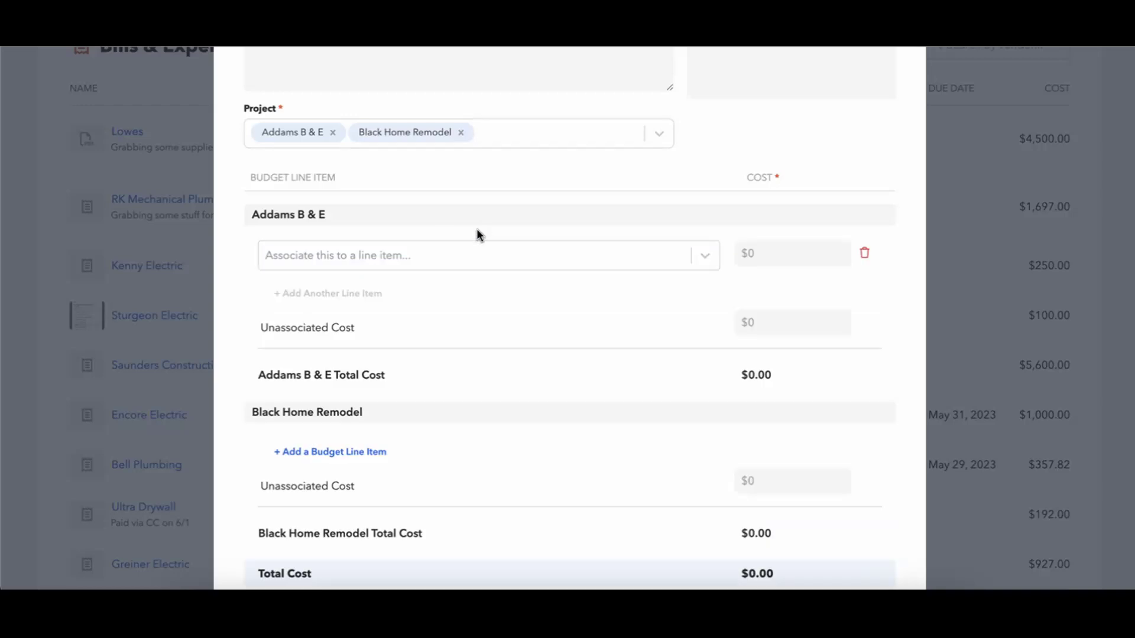
{"action": "left_click", "coordinate": [703, 258]}
{"action": "left_click", "coordinate": [704, 258]}
{"action": "left_click", "coordinate": [739, 321]}
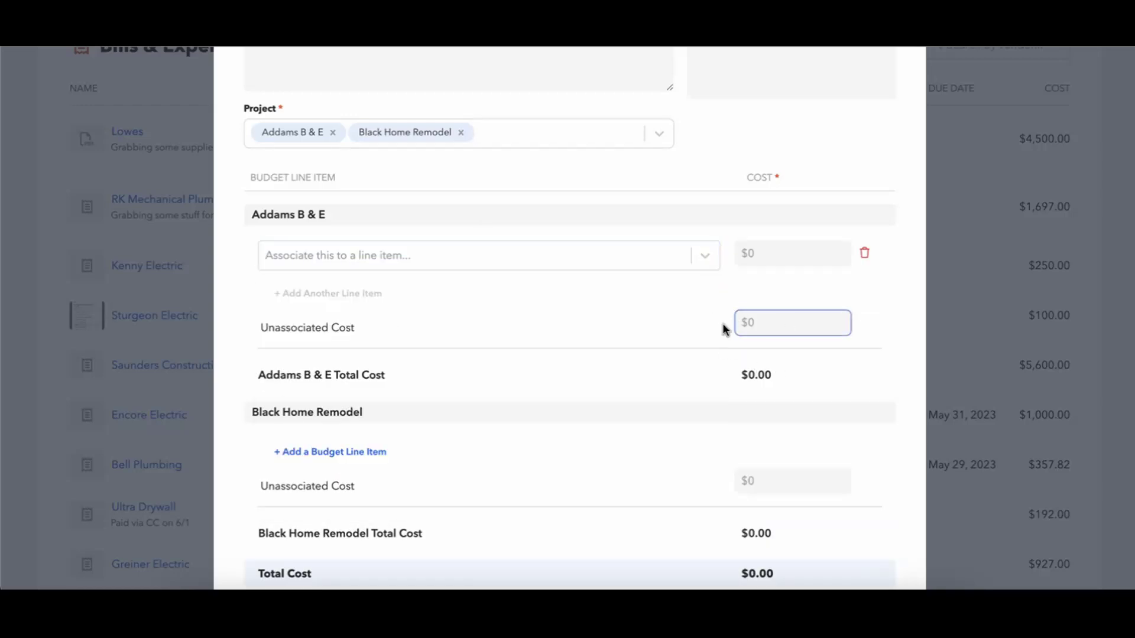
{"action": "scroll", "coordinate": [666, 364], "scroll_direction": "down", "scroll_amount": 3}
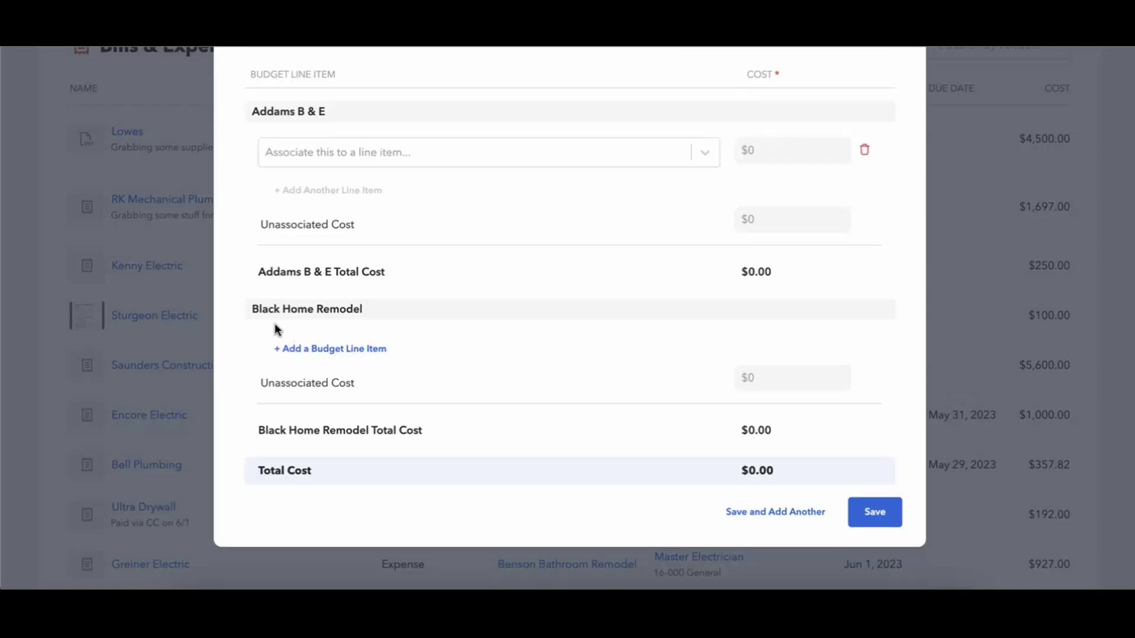
{"action": "left_click", "coordinate": [306, 349]}
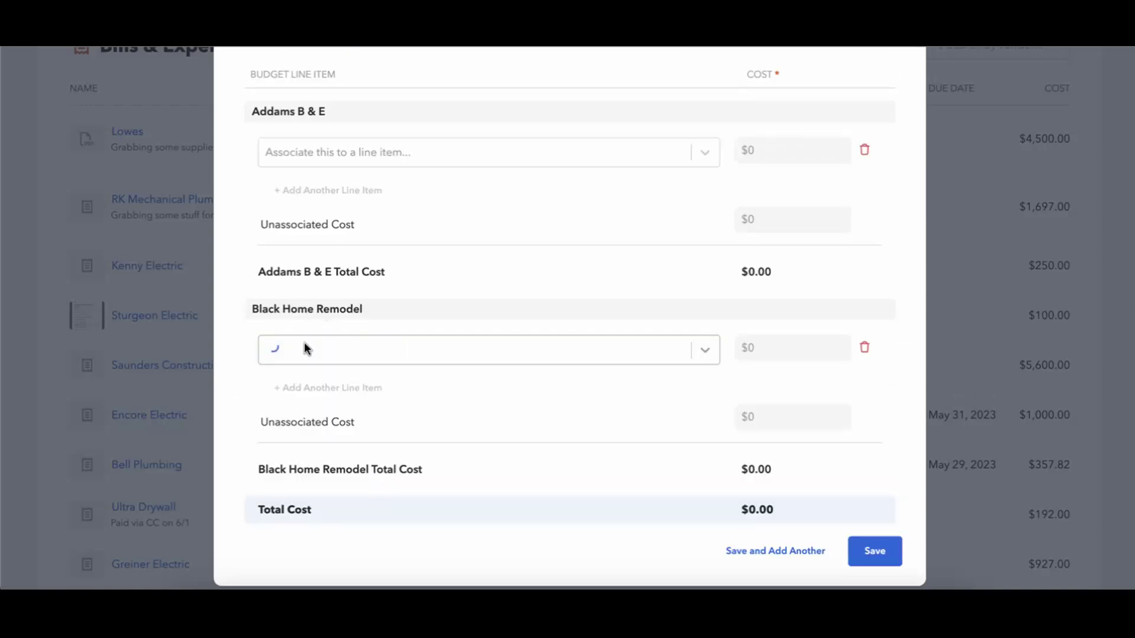
{"action": "left_click", "coordinate": [480, 355]}
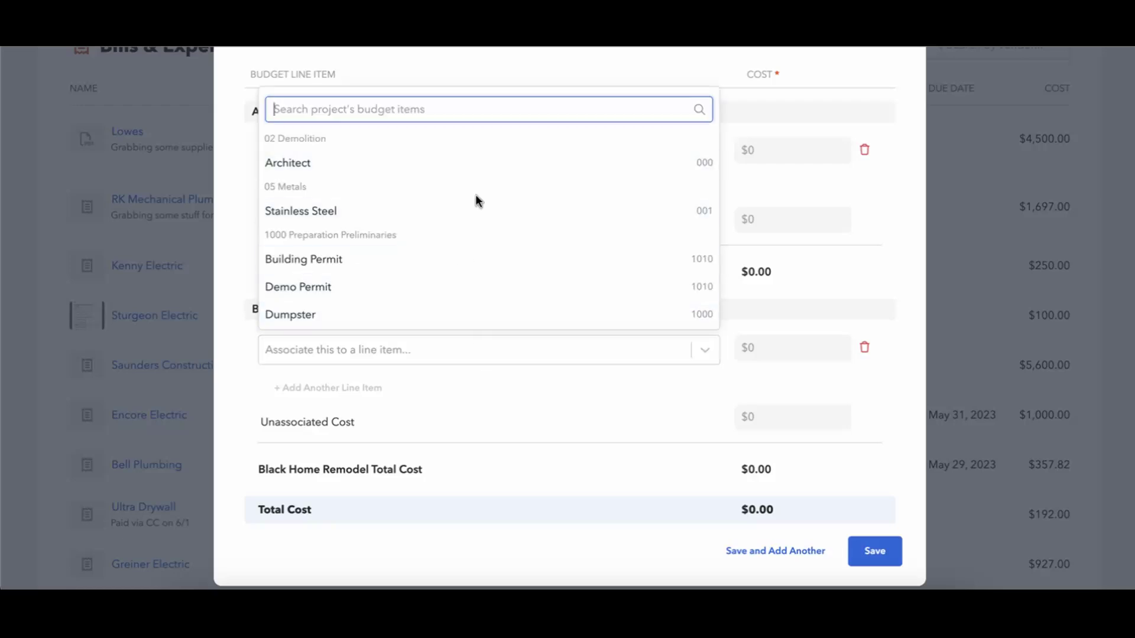
{"action": "left_click", "coordinate": [434, 400]}
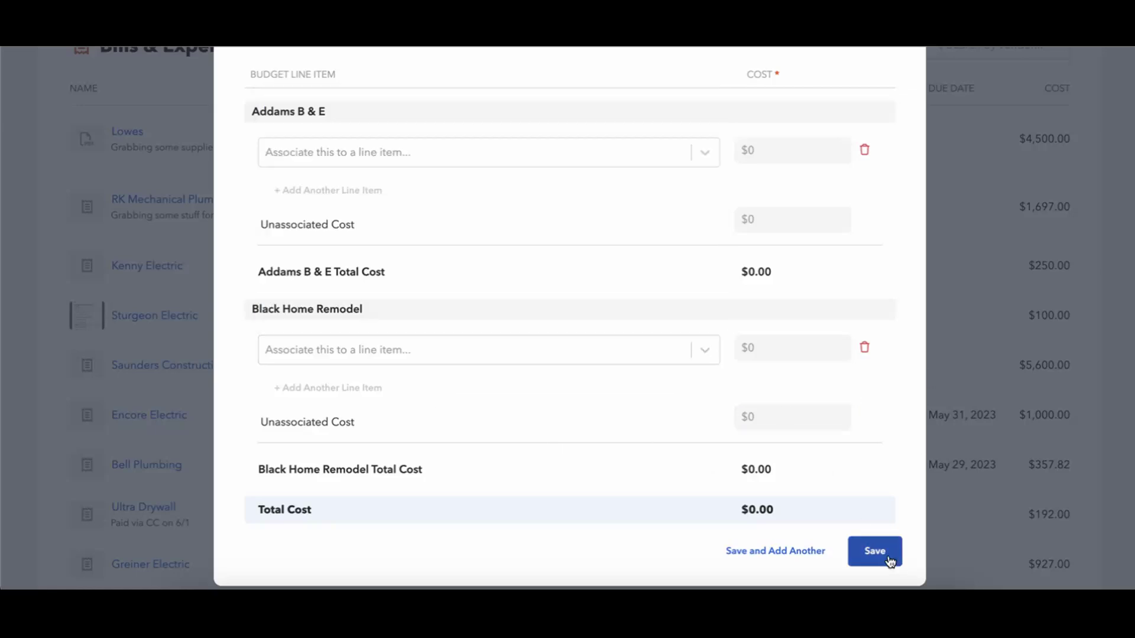
Remove the blank budget line items from both projects and close the new bill without saving it
{"action": "scroll", "coordinate": [880, 465], "scroll_direction": "up", "scroll_amount": 10}
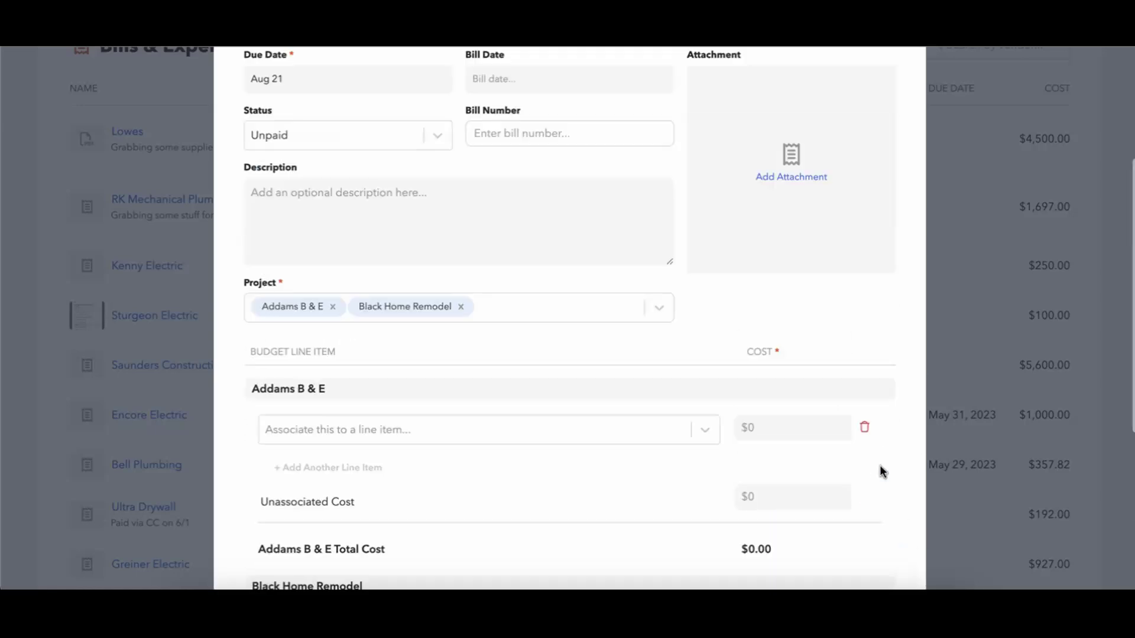
{"action": "scroll", "coordinate": [889, 257], "scroll_direction": "down", "scroll_amount": 10}
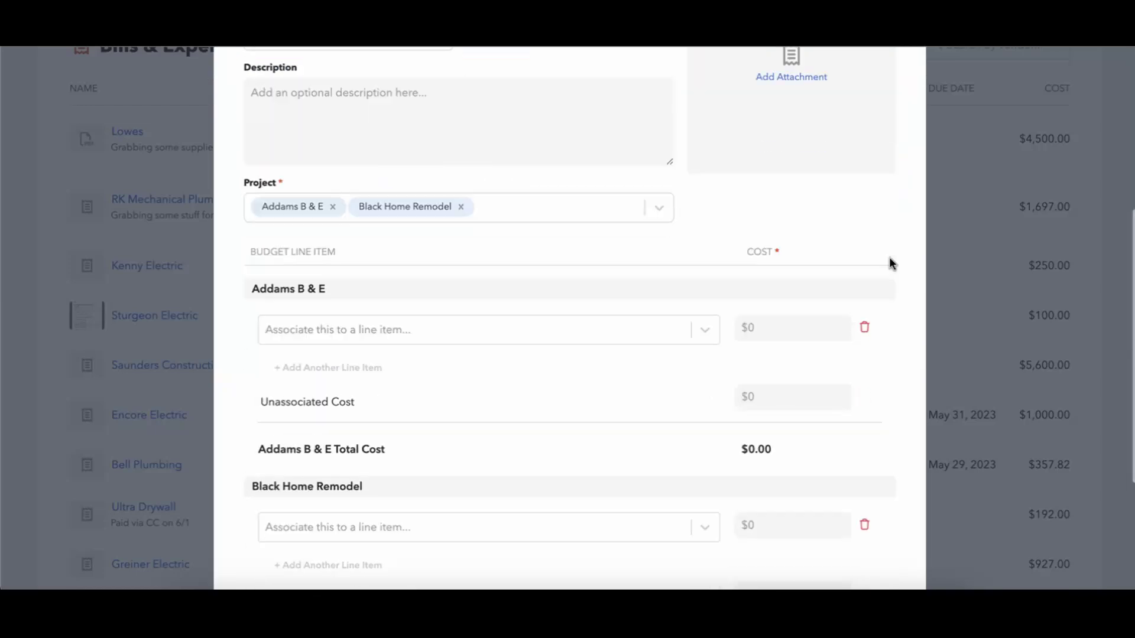
{"action": "left_click", "coordinate": [755, 118]}
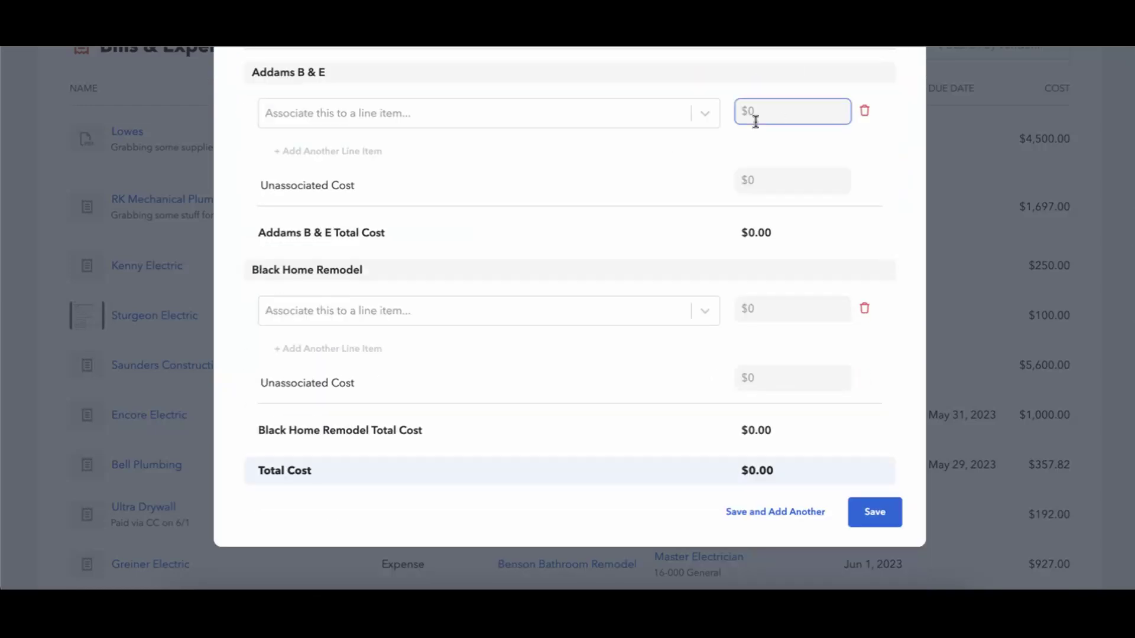
{"action": "left_click", "coordinate": [864, 112]}
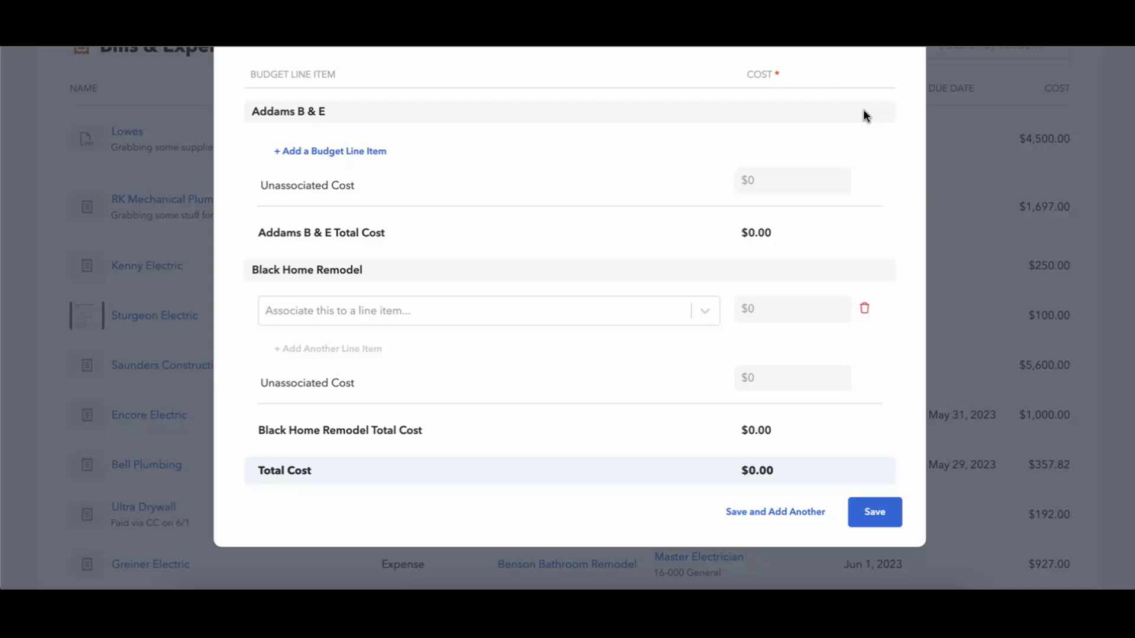
{"action": "left_click", "coordinate": [865, 308]}
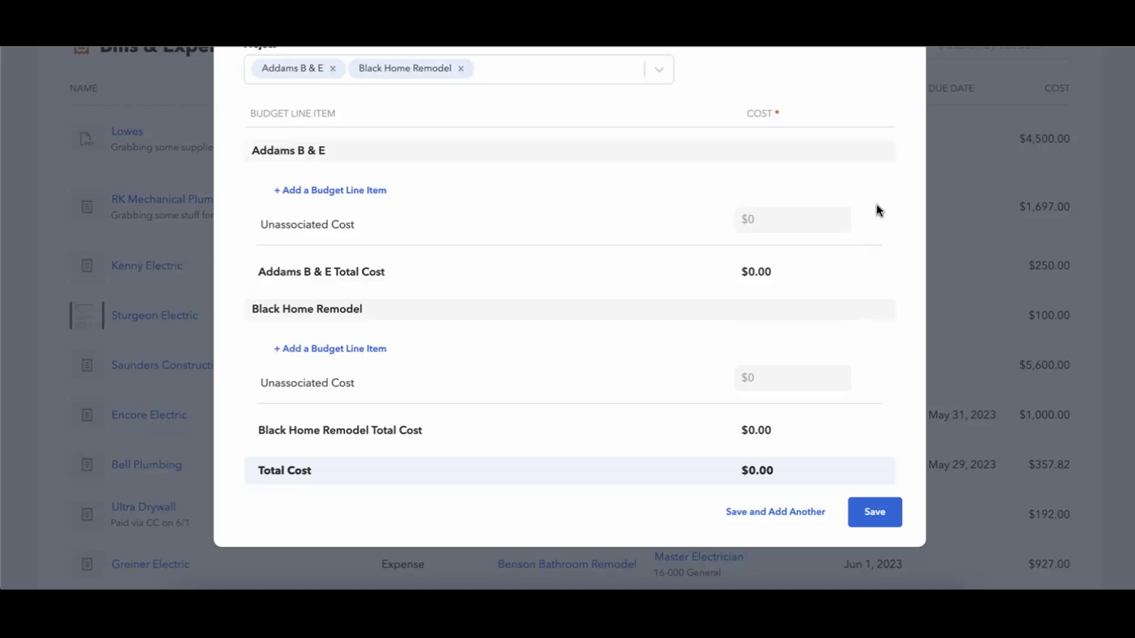
{"action": "scroll", "coordinate": [899, 195], "scroll_direction": "up", "scroll_amount": 8}
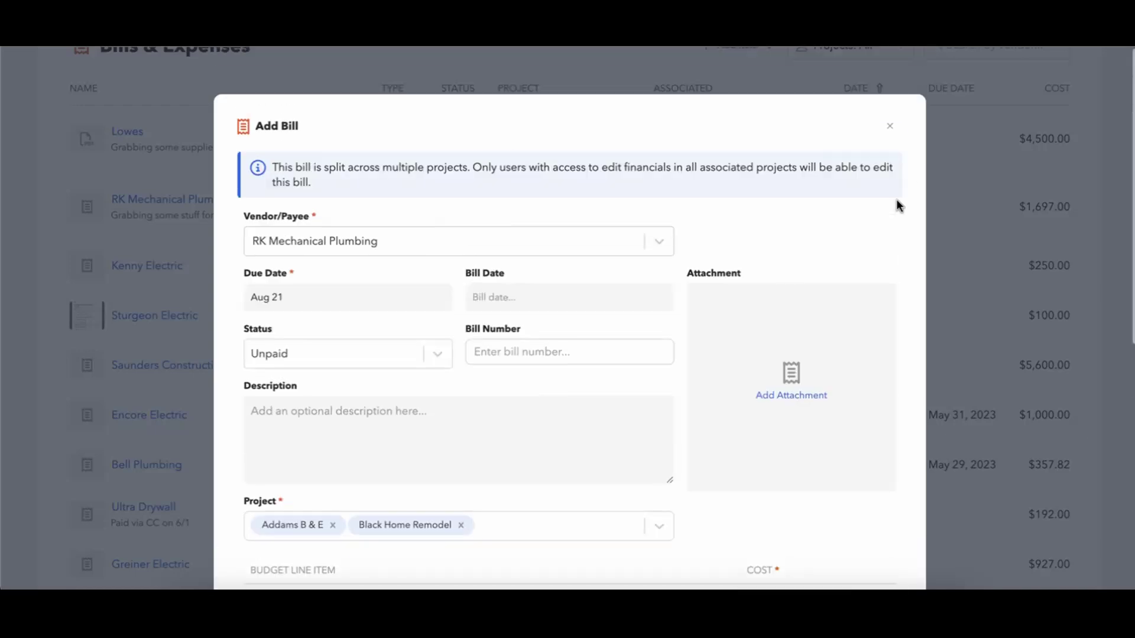
{"action": "left_click", "coordinate": [893, 129]}
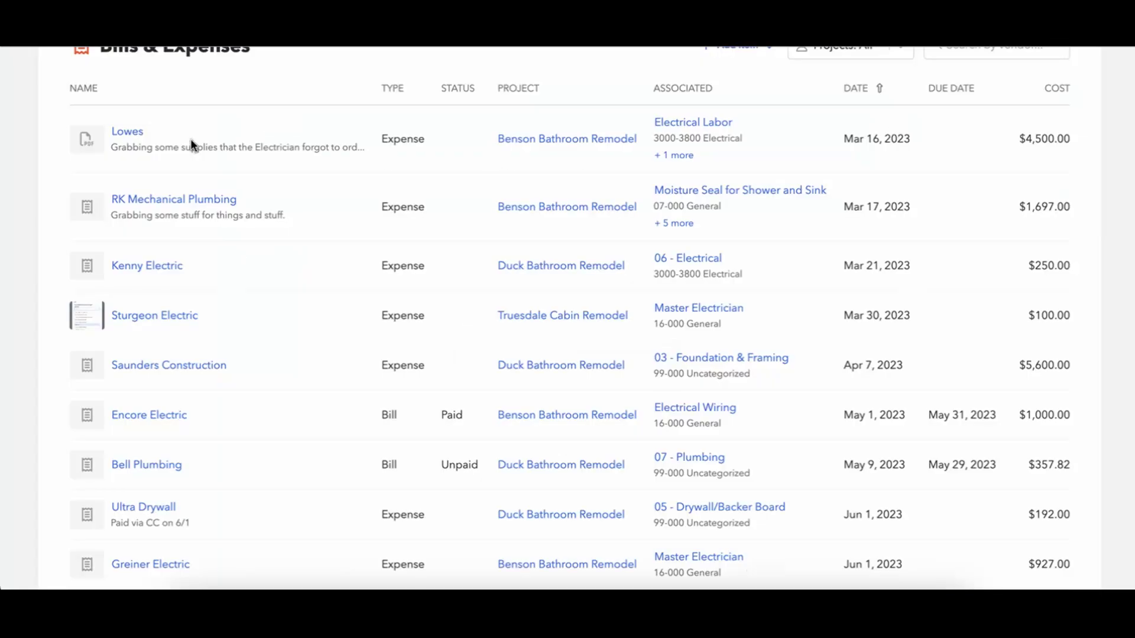
Review the Lowes expense's details and its delete option, leaving the expense as it is
{"action": "left_click", "coordinate": [121, 146]}
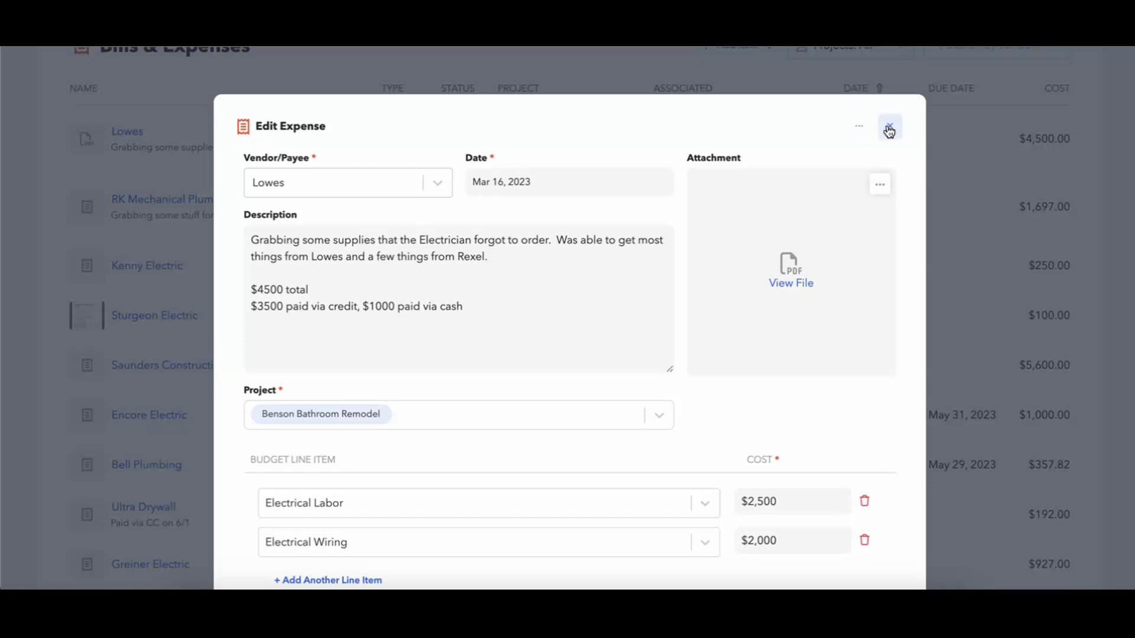
{"action": "left_click", "coordinate": [860, 127]}
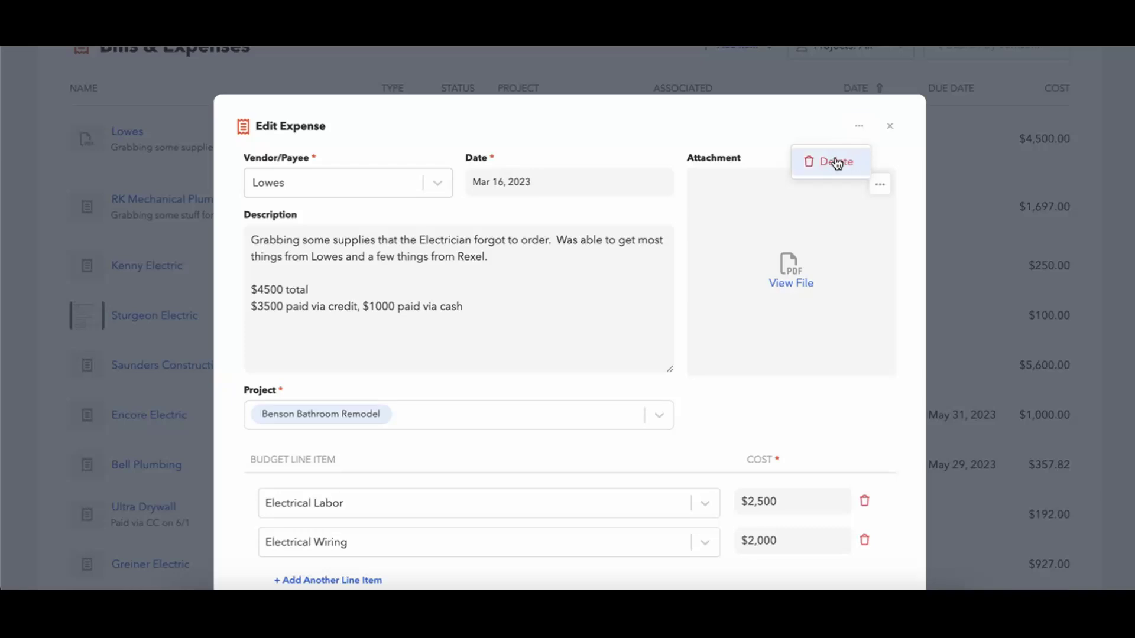
{"action": "left_click", "coordinate": [788, 131]}
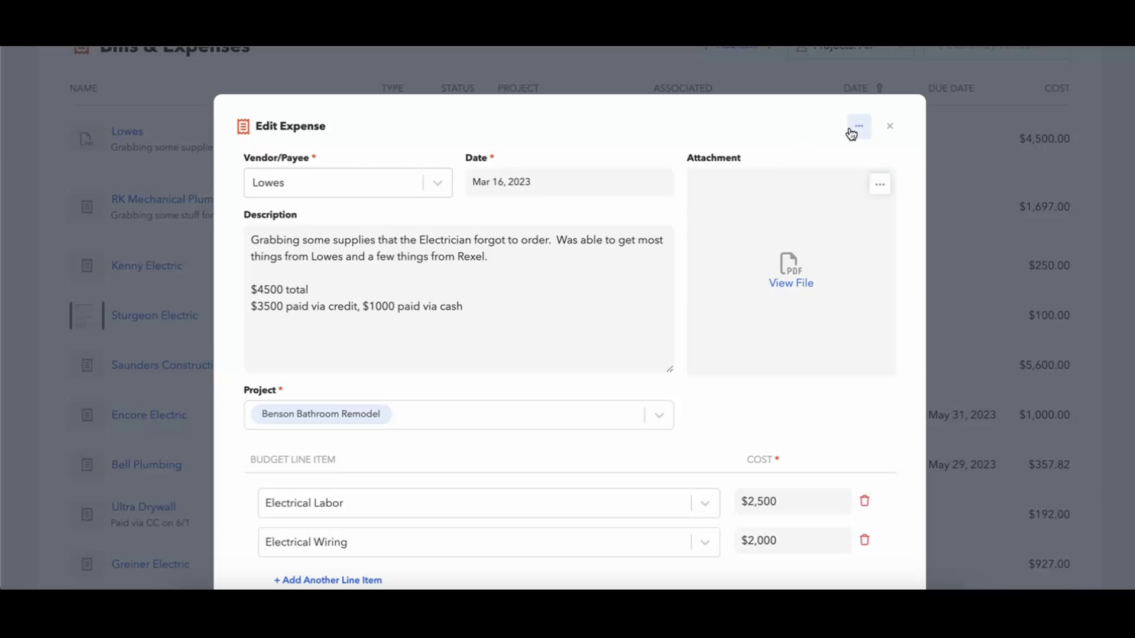
{"action": "left_click", "coordinate": [889, 130]}
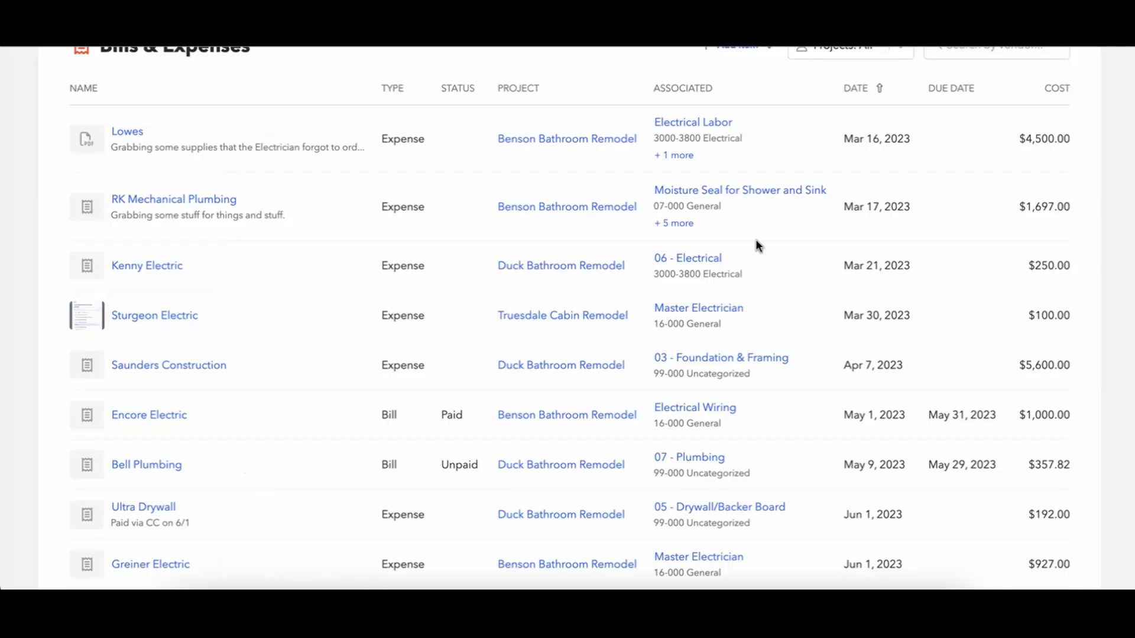
Look through the company-wide bills and expenses list and check its project filter and vendor search, leaving all projects selected
{"action": "scroll", "coordinate": [755, 239], "scroll_direction": "up", "scroll_amount": 3}
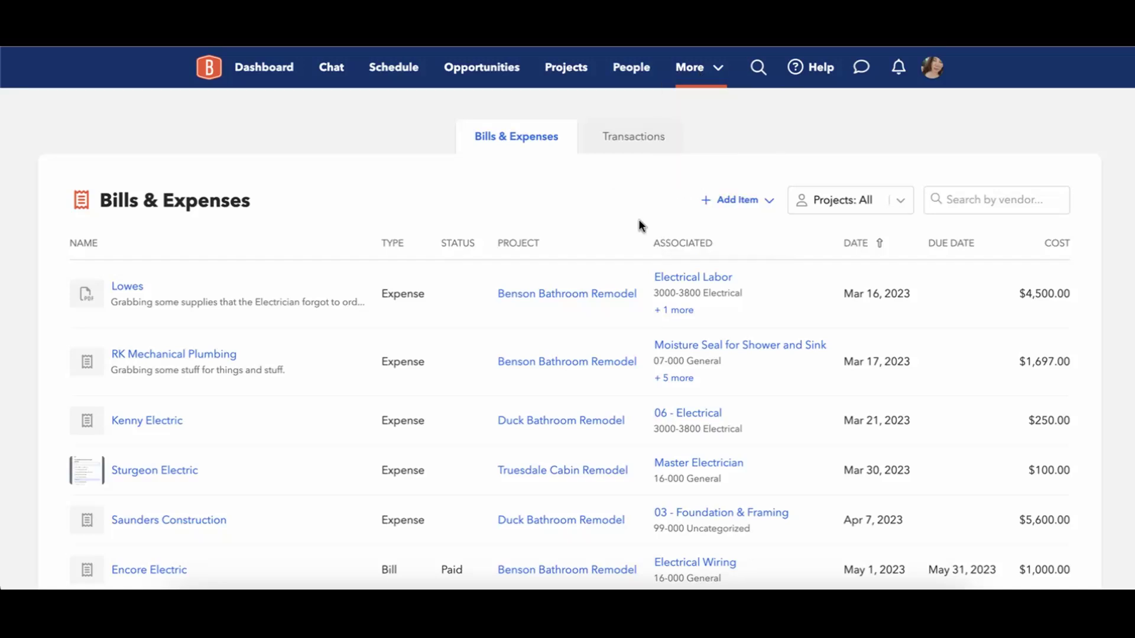
{"action": "scroll", "coordinate": [639, 222], "scroll_direction": "down", "scroll_amount": 2}
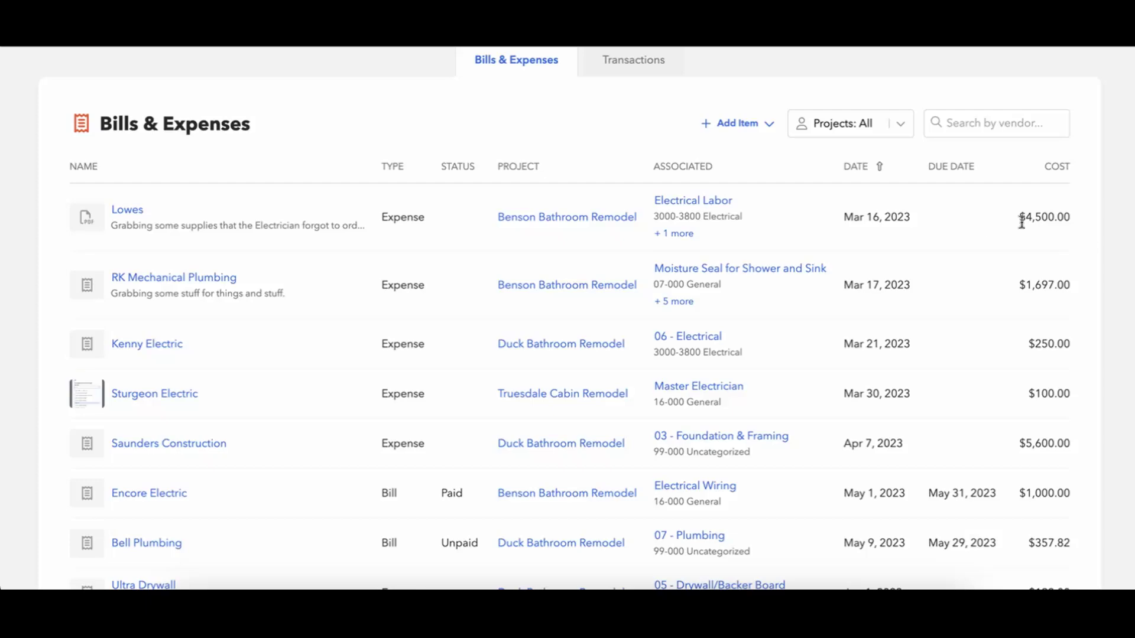
{"action": "scroll", "coordinate": [1067, 243], "scroll_direction": "down", "scroll_amount": 20}
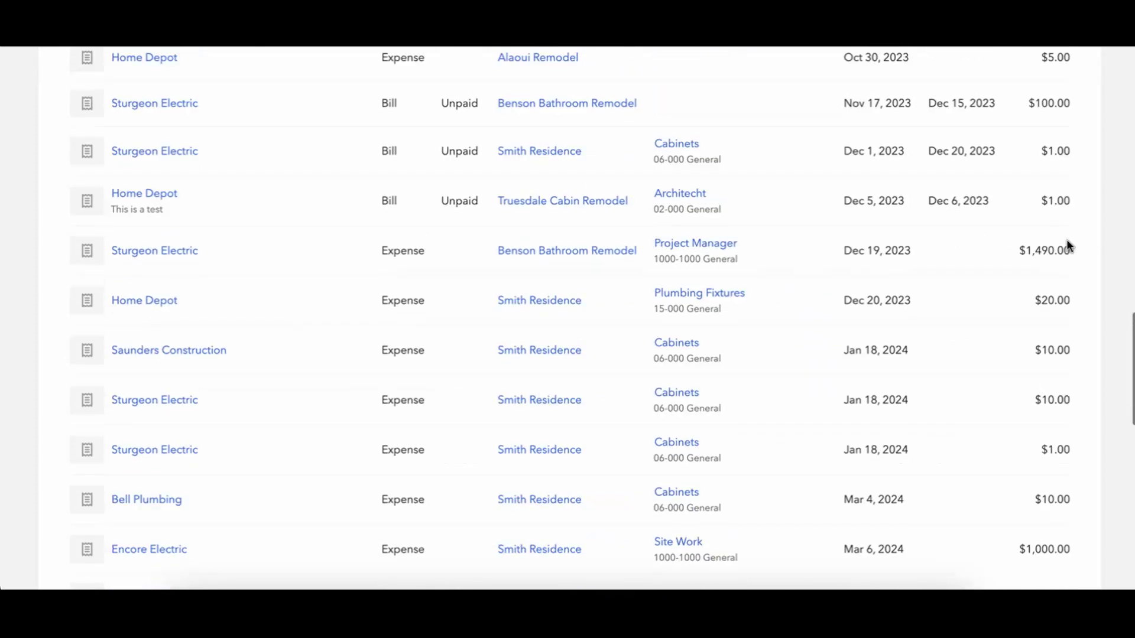
{"action": "scroll", "coordinate": [1067, 244], "scroll_direction": "up", "scroll_amount": 20}
{"action": "scroll", "coordinate": [1067, 242], "scroll_direction": "up", "scroll_amount": 10}
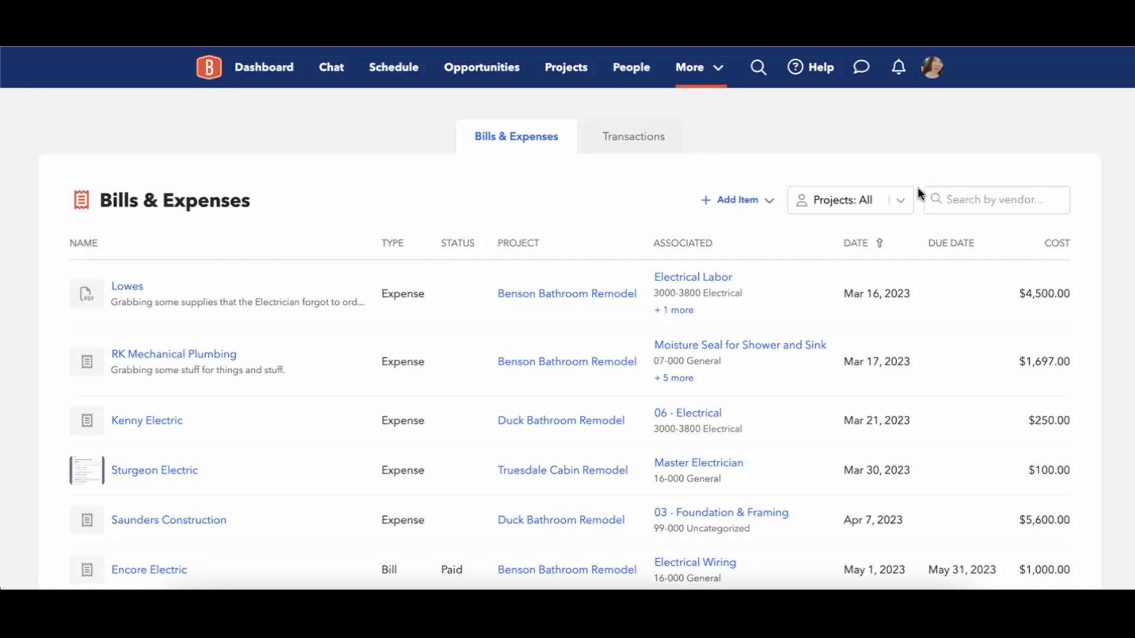
{"action": "left_click", "coordinate": [889, 202]}
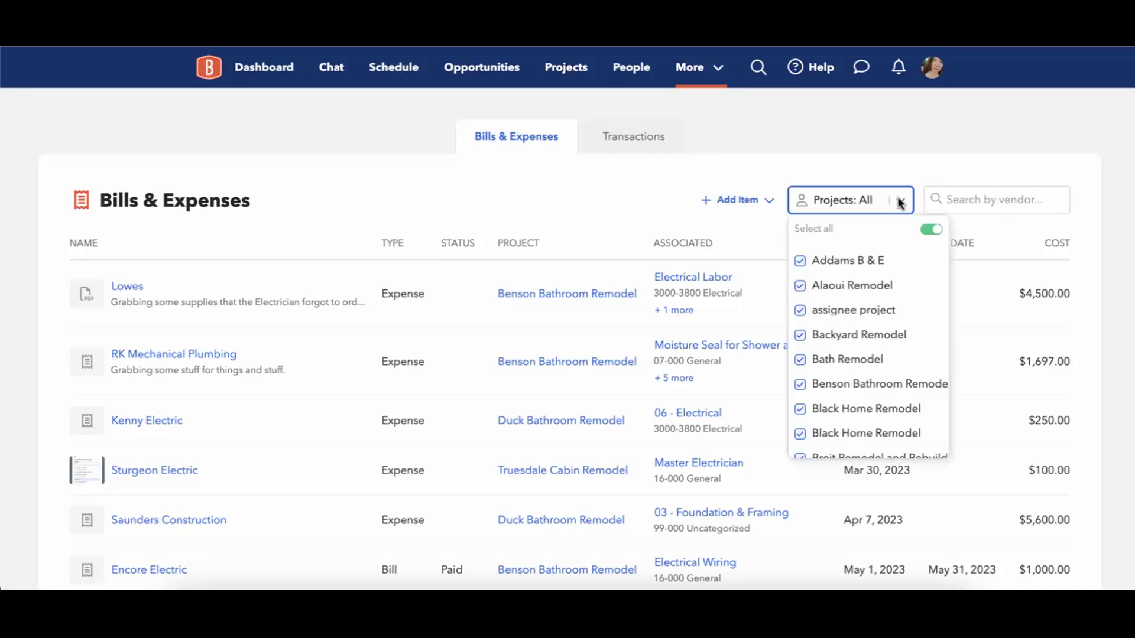
{"action": "left_click", "coordinate": [897, 199]}
{"action": "left_click", "coordinate": [1003, 192]}
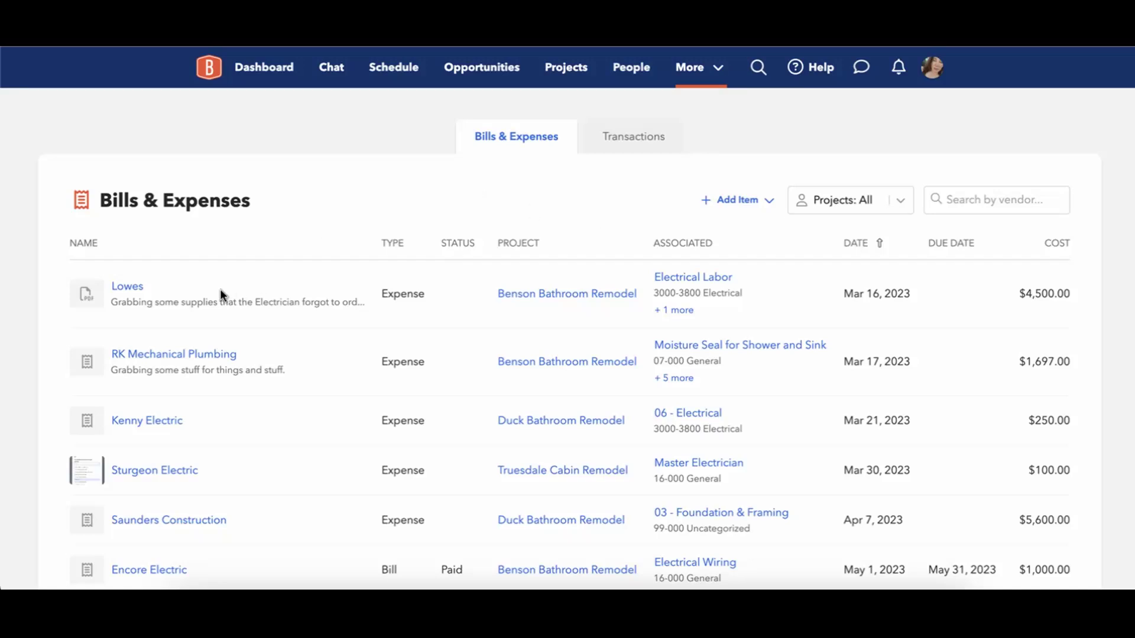
Review the Lowes expense's description, attachment, budget line items, unassociated cost and total, and close it without changes
{"action": "left_click", "coordinate": [125, 289]}
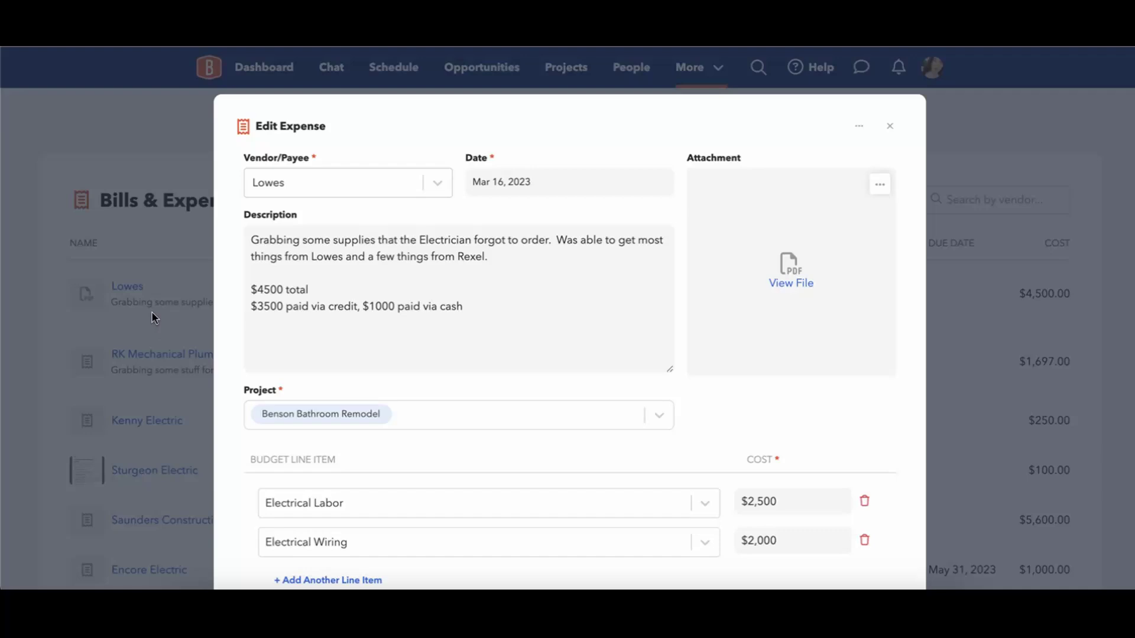
{"action": "left_click", "coordinate": [329, 348]}
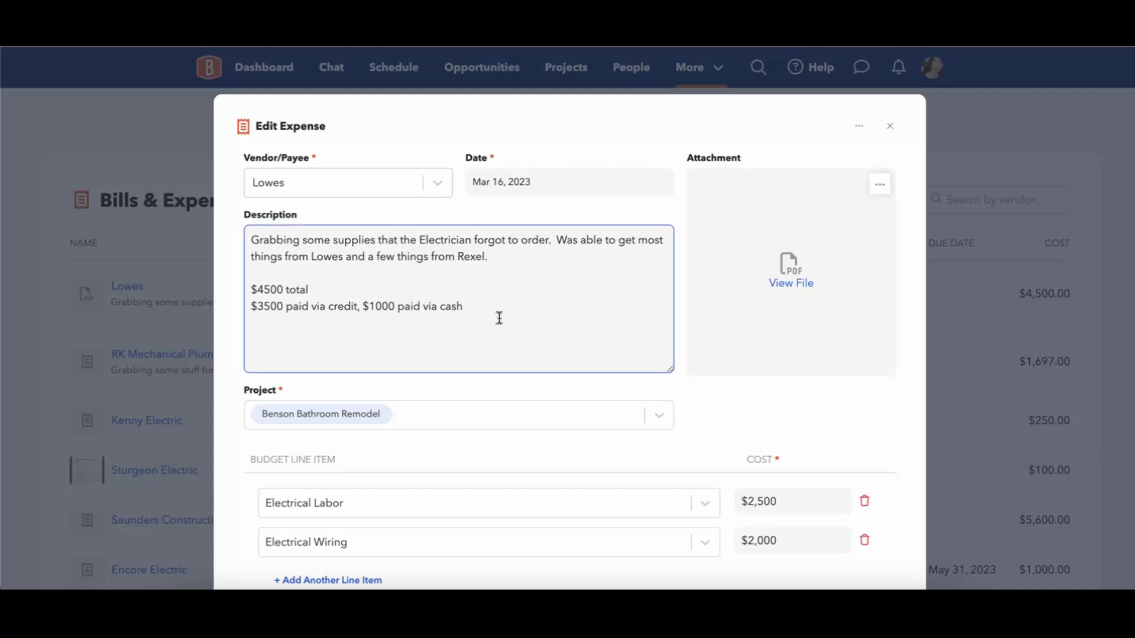
{"action": "scroll", "coordinate": [499, 318], "scroll_direction": "down", "scroll_amount": 1}
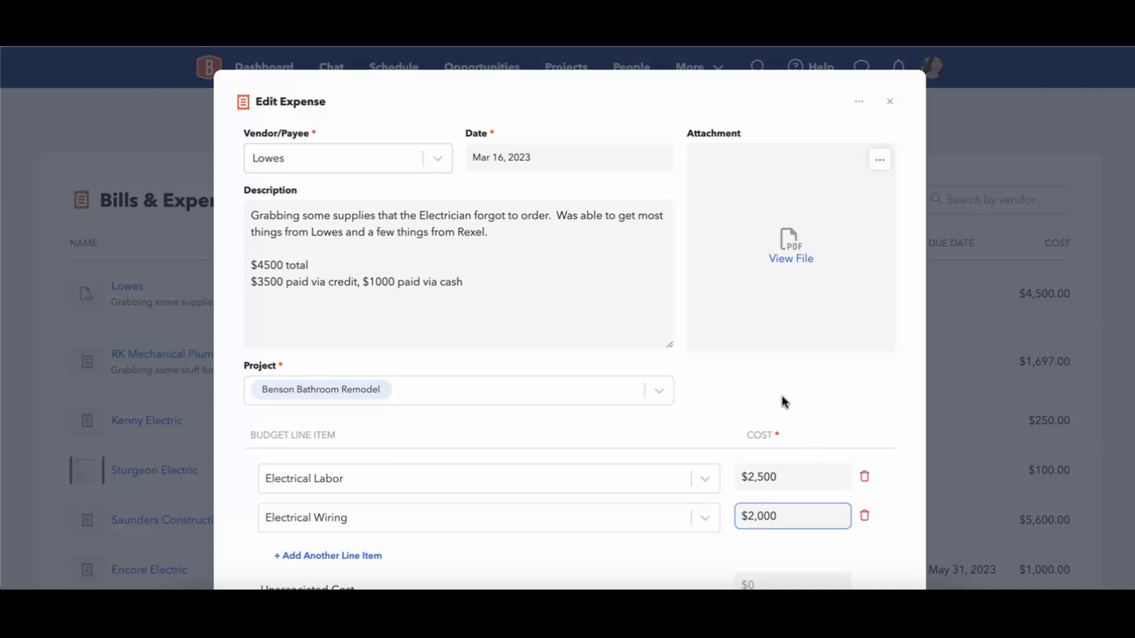
{"action": "scroll", "coordinate": [765, 385], "scroll_direction": "down", "scroll_amount": 1}
{"action": "scroll", "coordinate": [765, 388], "scroll_direction": "down", "scroll_amount": 3}
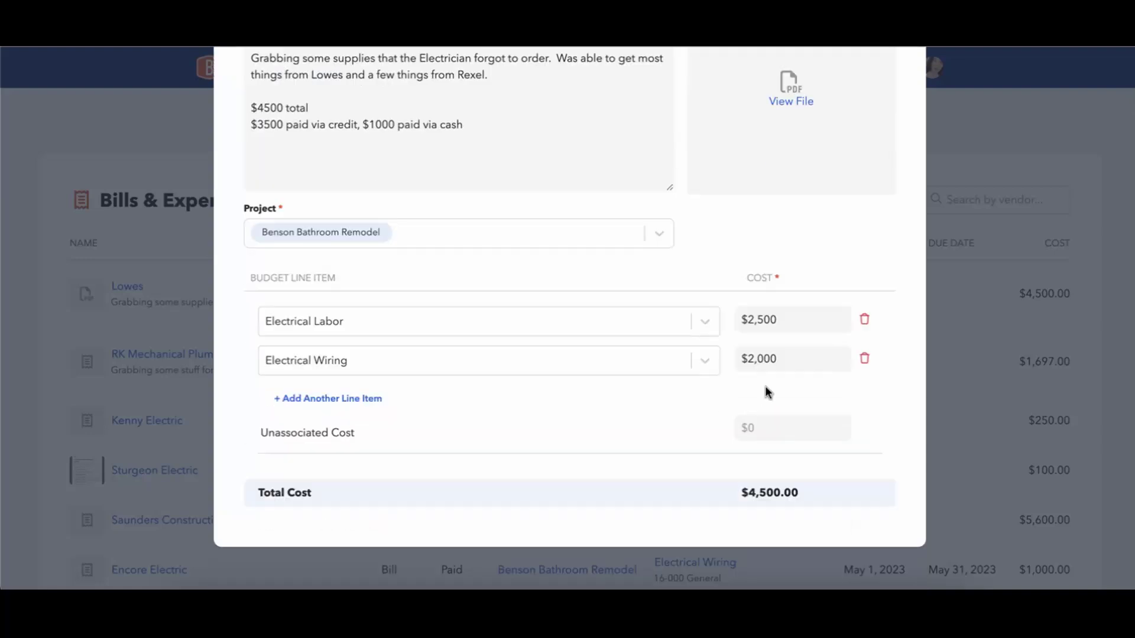
{"action": "scroll", "coordinate": [766, 390], "scroll_direction": "up", "scroll_amount": 4}
{"action": "scroll", "coordinate": [767, 425], "scroll_direction": "down", "scroll_amount": 2}
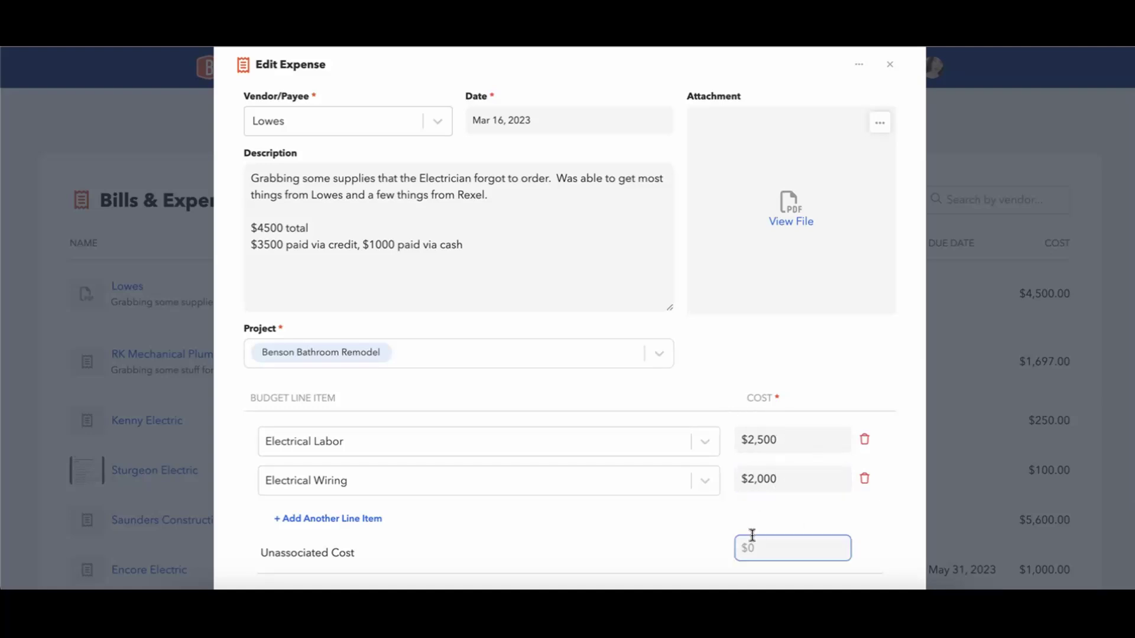
{"action": "scroll", "coordinate": [727, 407], "scroll_direction": "up", "scroll_amount": 2}
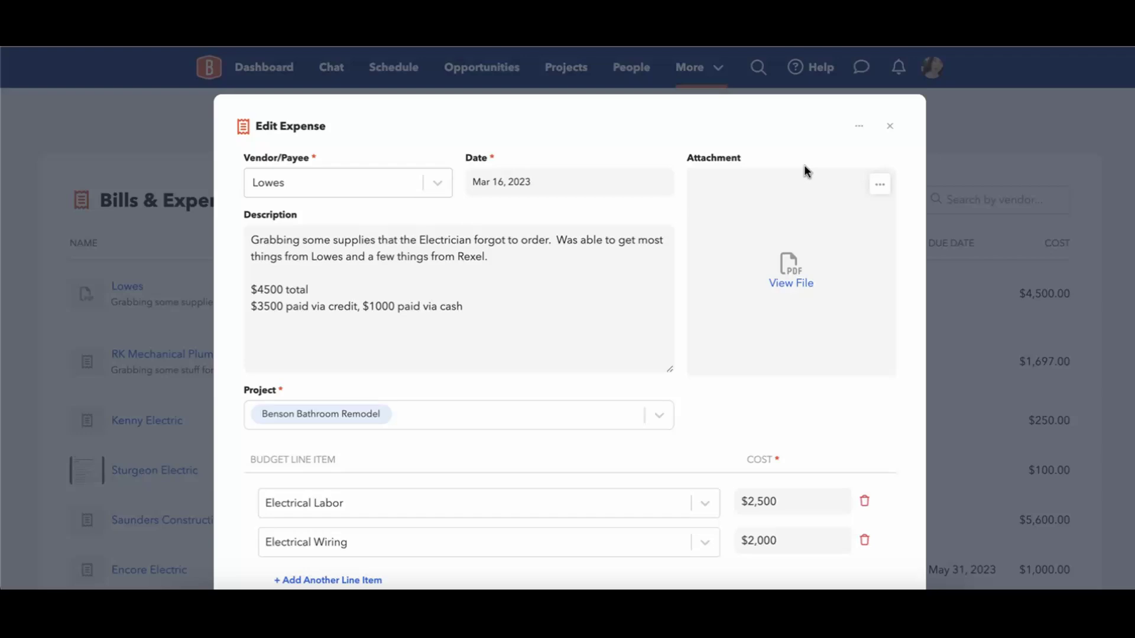
{"action": "left_click", "coordinate": [889, 128]}
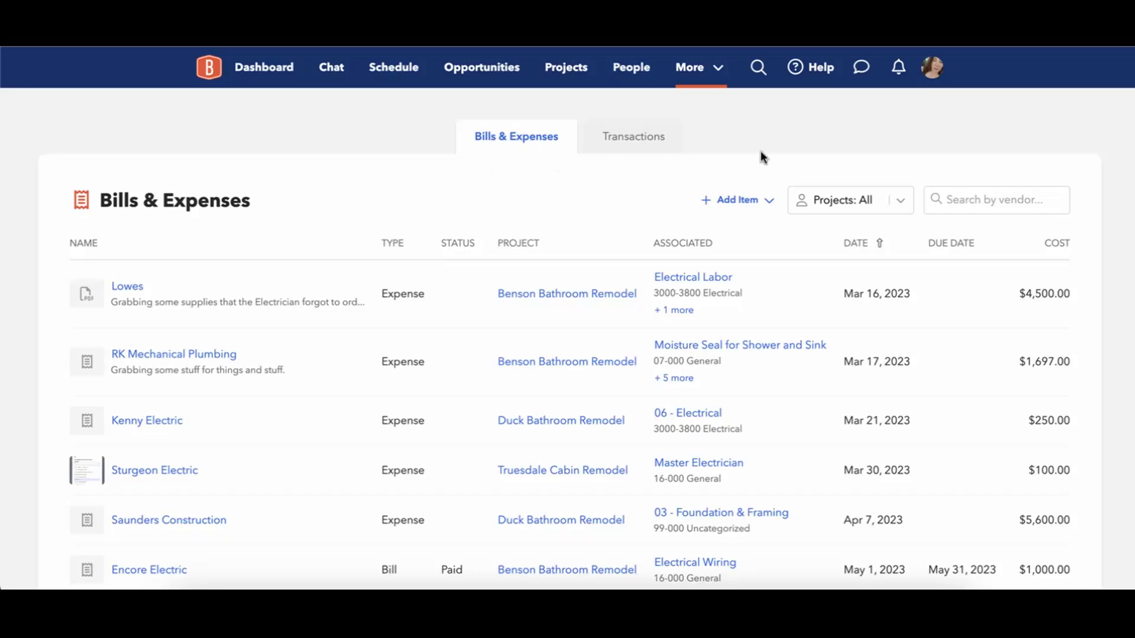
{"action": "scroll", "coordinate": [620, 293], "scroll_direction": "down", "scroll_amount": 15}
{"action": "scroll", "coordinate": [621, 284], "scroll_direction": "down", "scroll_amount": 5}
{"action": "scroll", "coordinate": [621, 283], "scroll_direction": "up", "scroll_amount": 20}
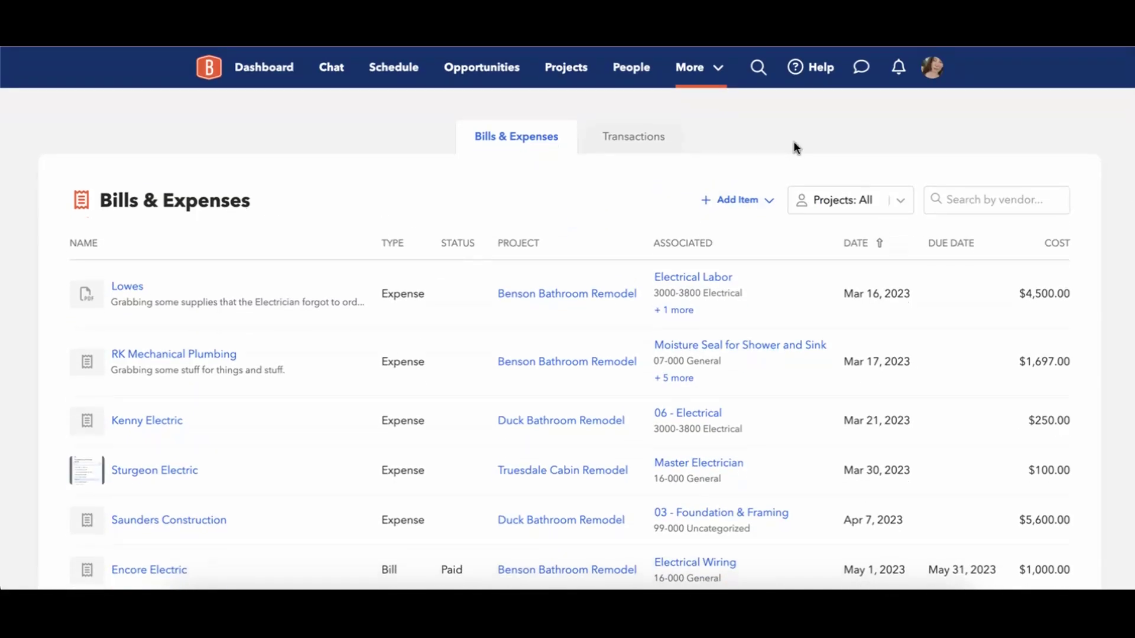